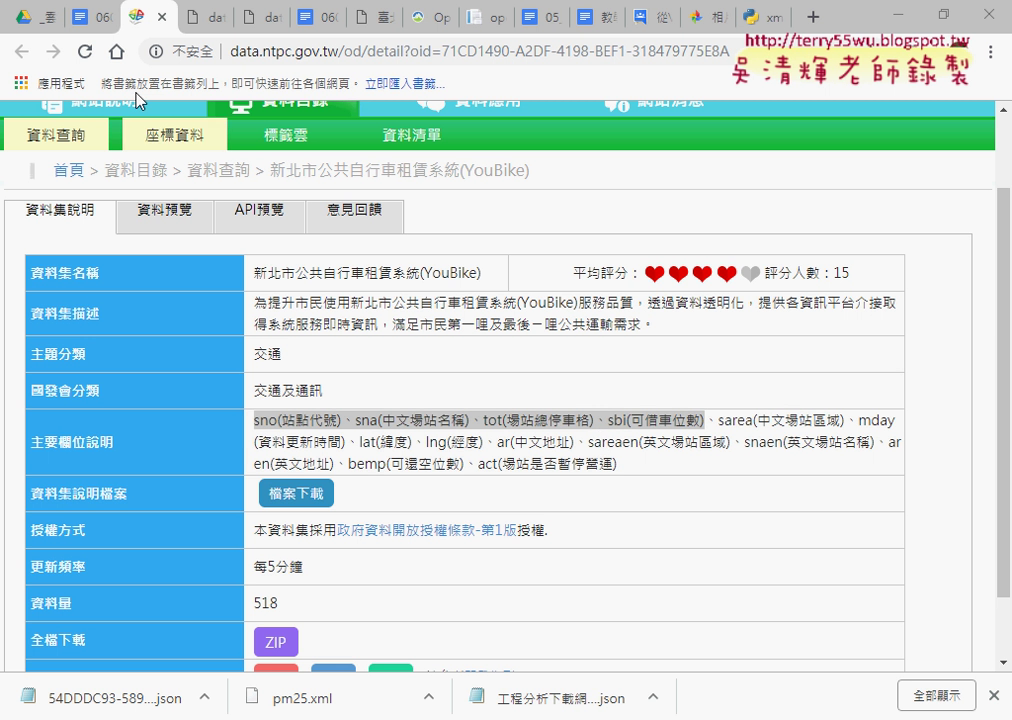
Scroll through the exercise notes document in Google Docs.
left_click(85, 17)
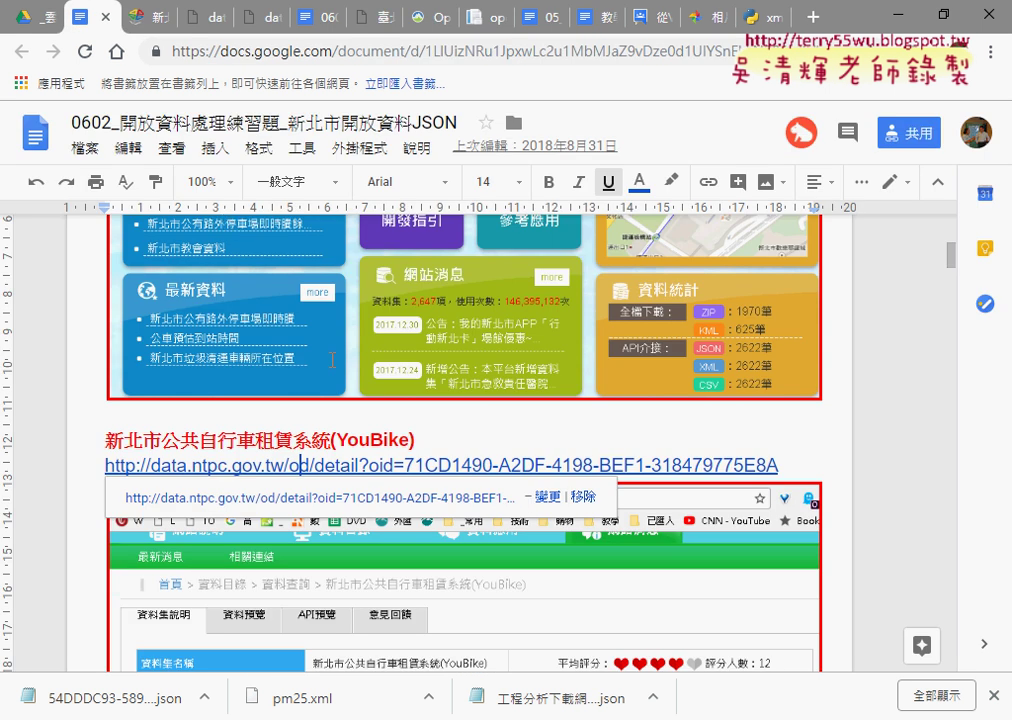
scroll(452, 454, "down", 2)
scroll(521, 392, "down", 5)
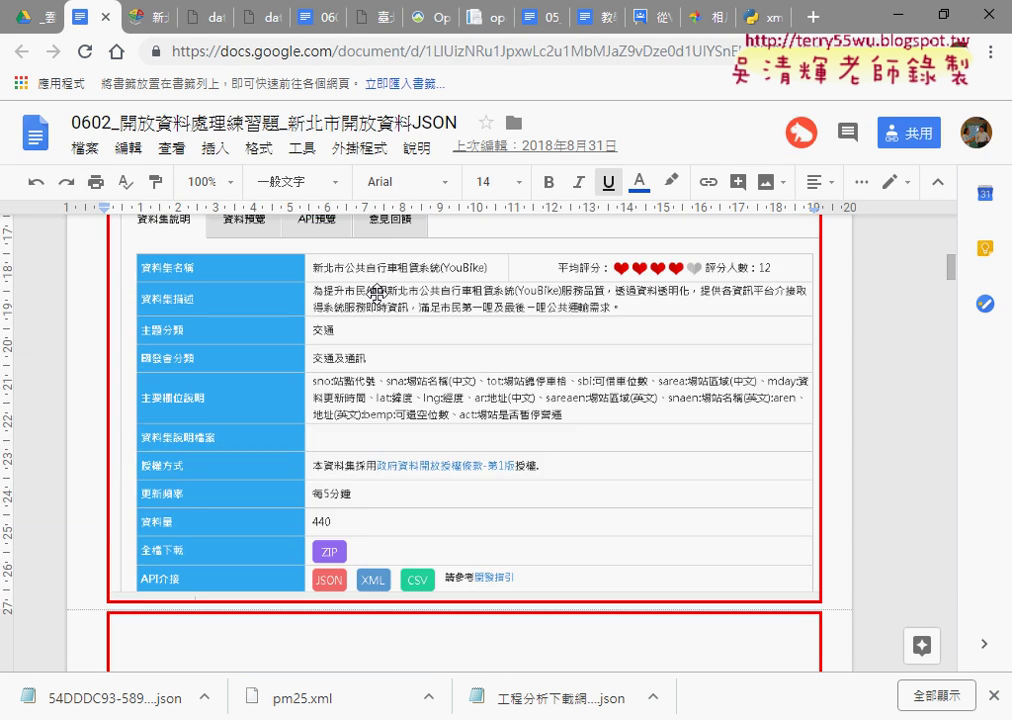
On the YouBike dataset page, select the sno through sbi field descriptions and scroll to API介接.
left_click(140, 17)
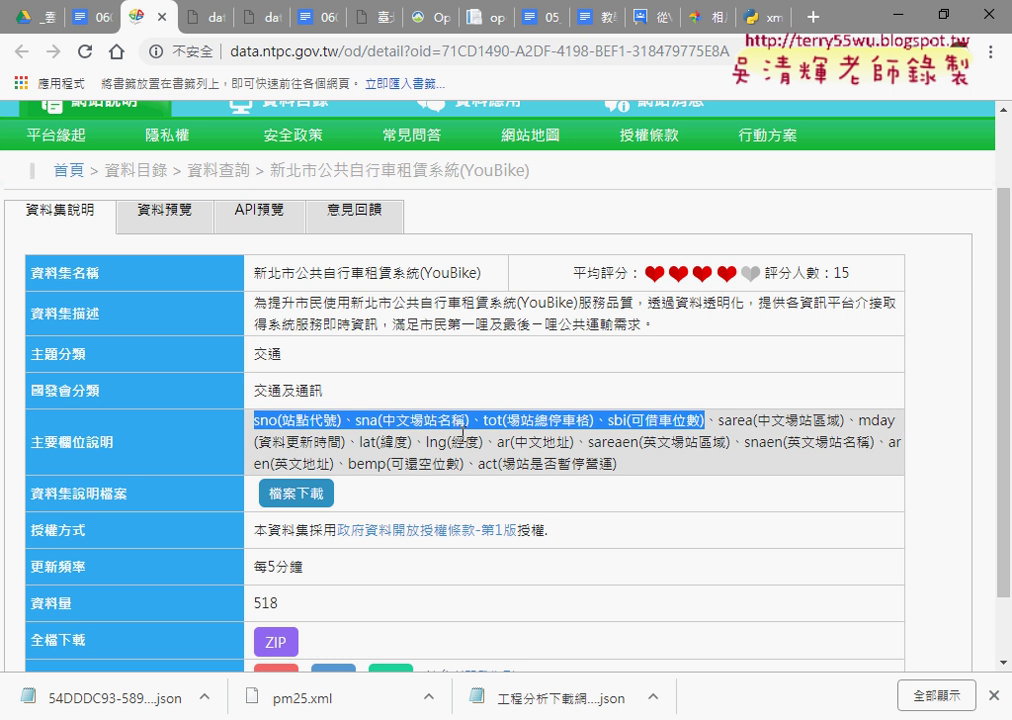
left_click(324, 421)
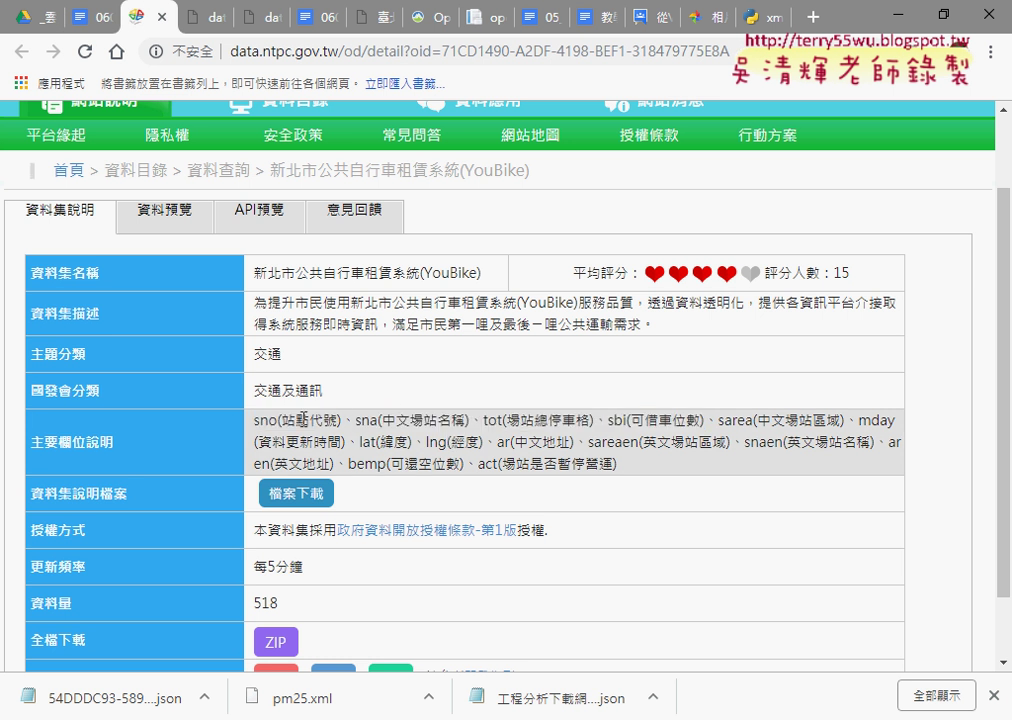
left_click_drag(395, 420, 465, 421)
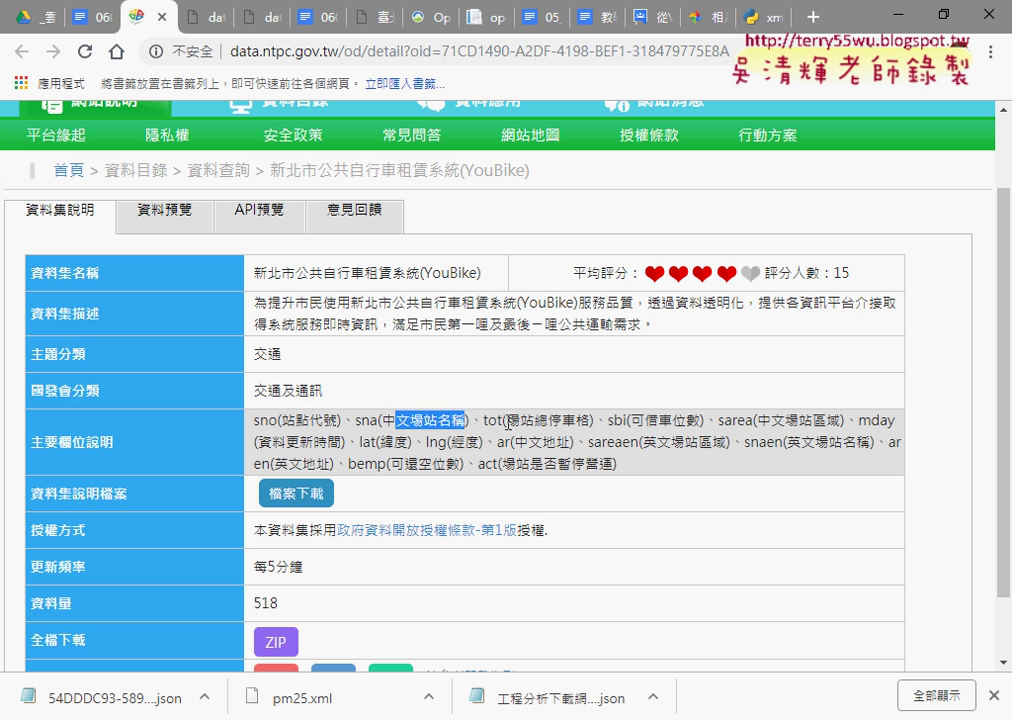
left_click_drag(594, 421, 507, 422)
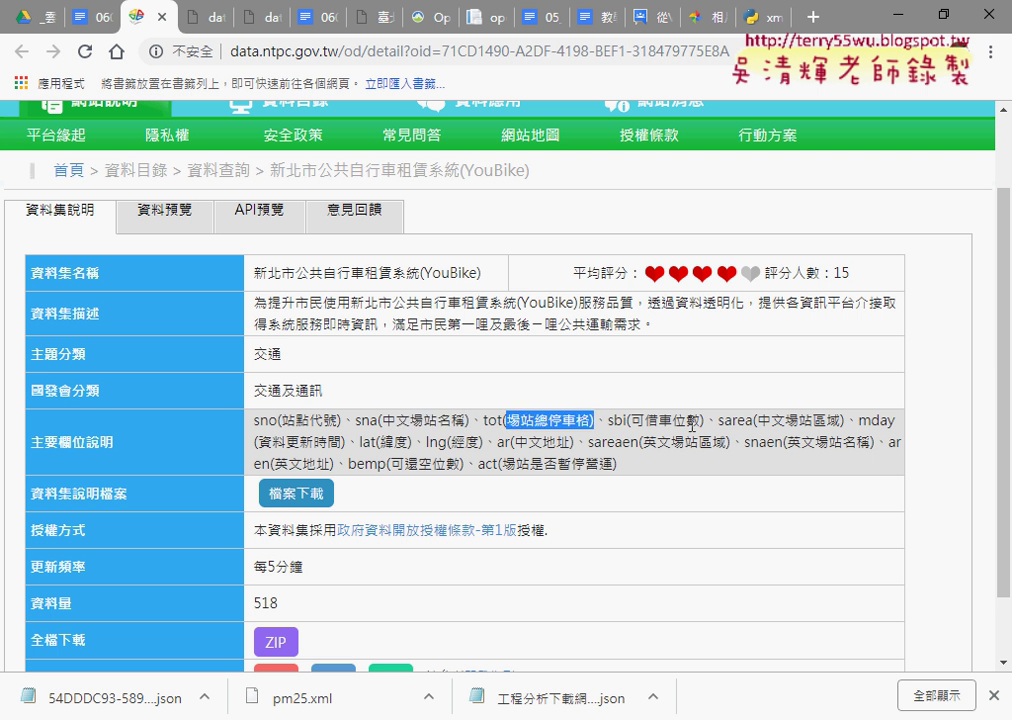
left_click_drag(706, 421, 305, 441)
left_click_drag(705, 421, 249, 428)
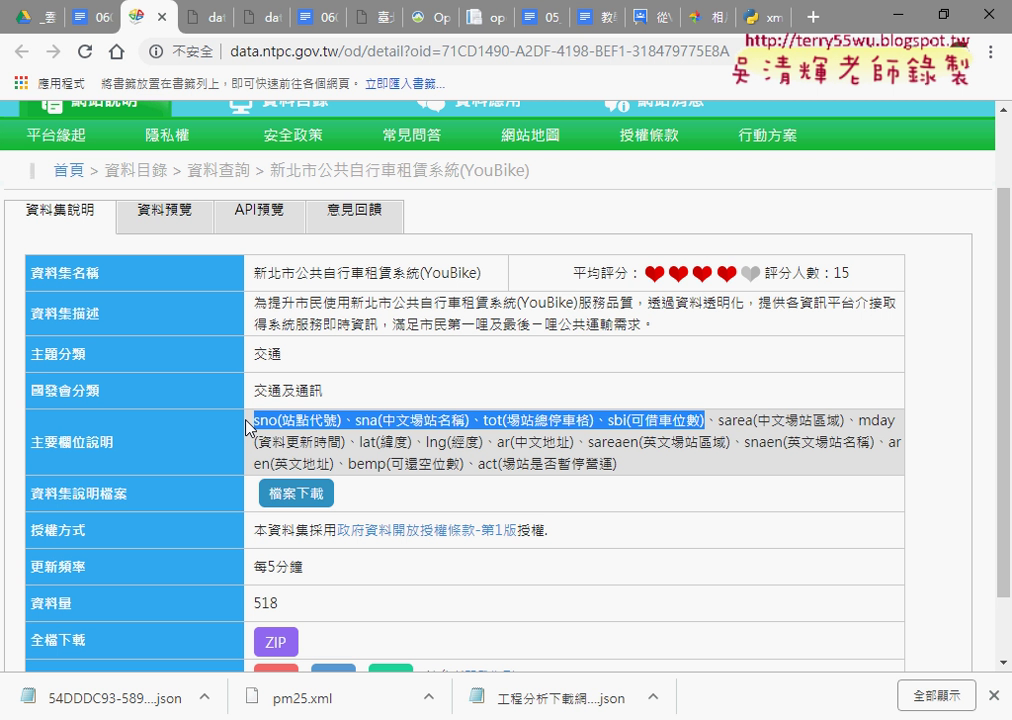
scroll(350, 450, "down", 1)
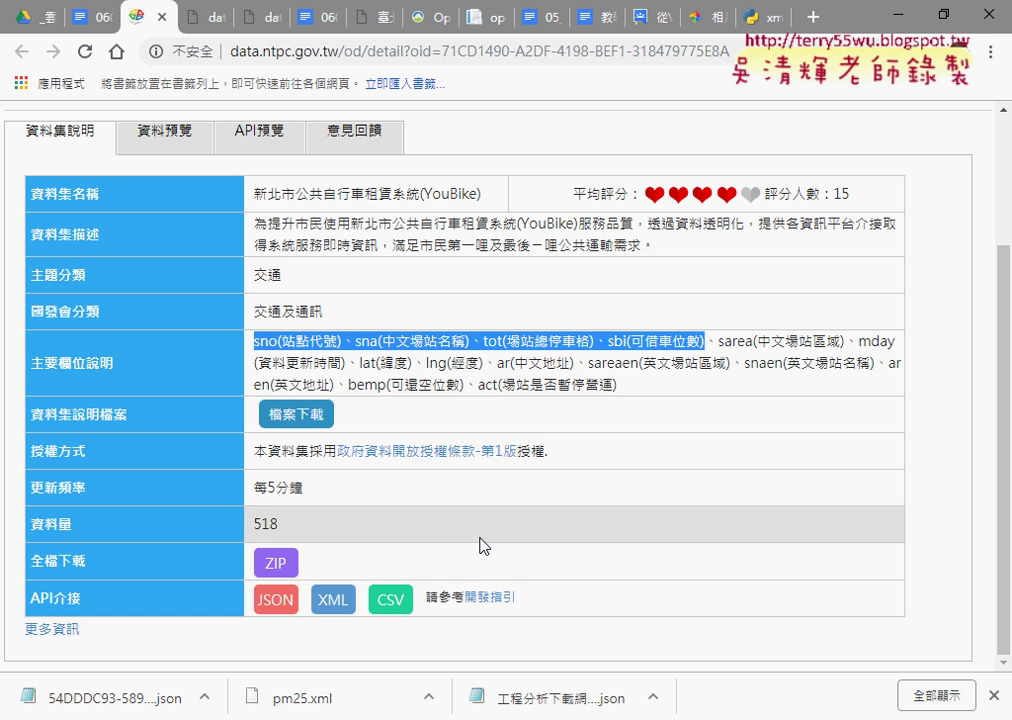
Open the YouBike JSON API output, select the first station record (sno 1001), then return to the dataset tab.
left_click(289, 606)
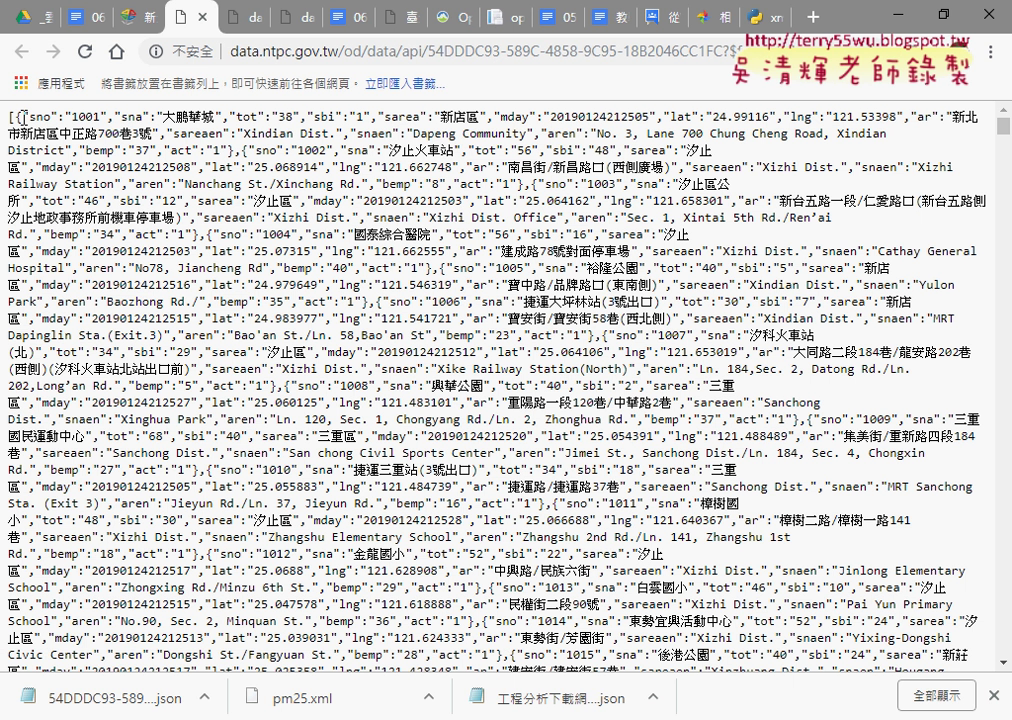
left_click_drag(15, 114, 8, 116)
left_click(177, 148)
mouse_move(18, 116)
left_mouse_down()
mouse_move(195, 129)
mouse_move(237, 149)
left_mouse_up()
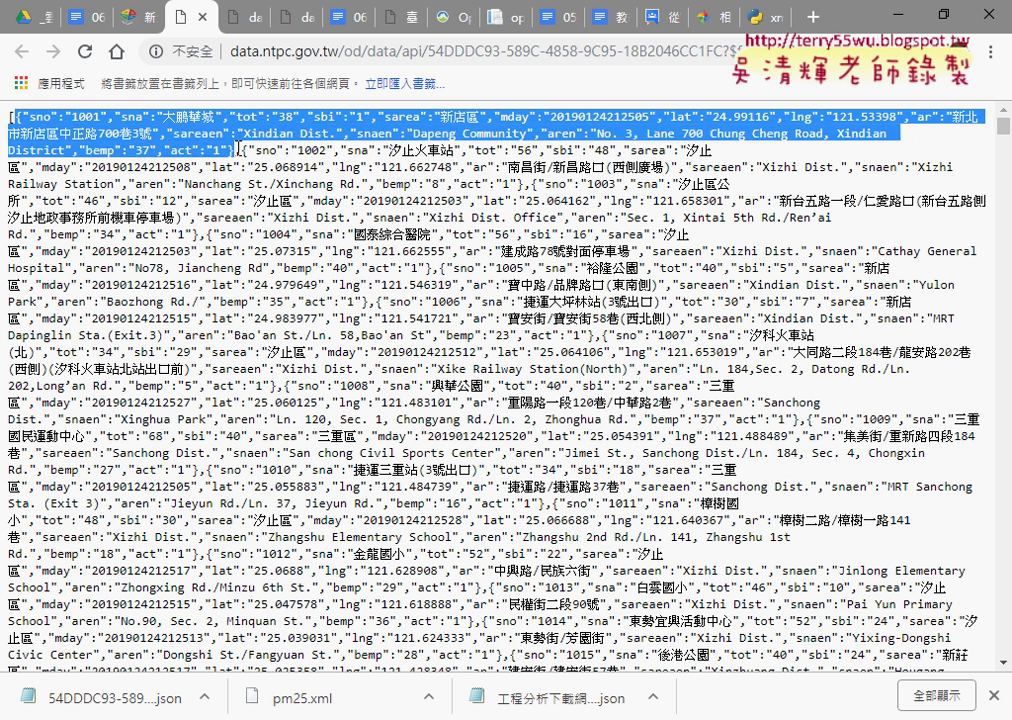
left_click(131, 18)
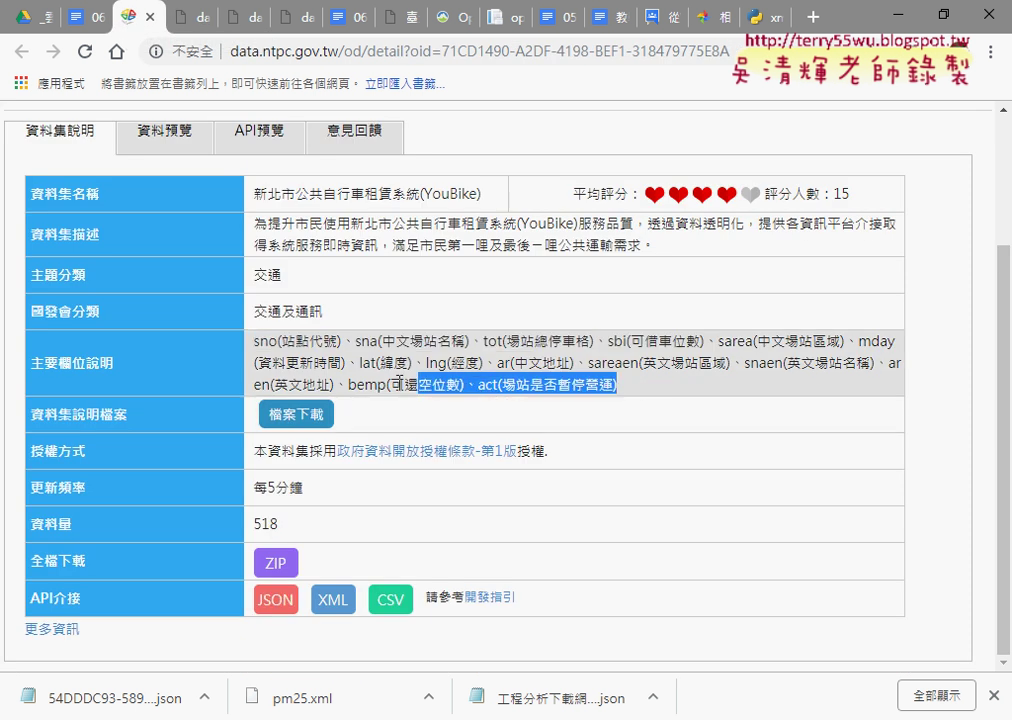
Select the field description text and switch to the raw YouBike JSON tab.
left_click_drag(638, 385, 254, 341)
left_click(180, 20)
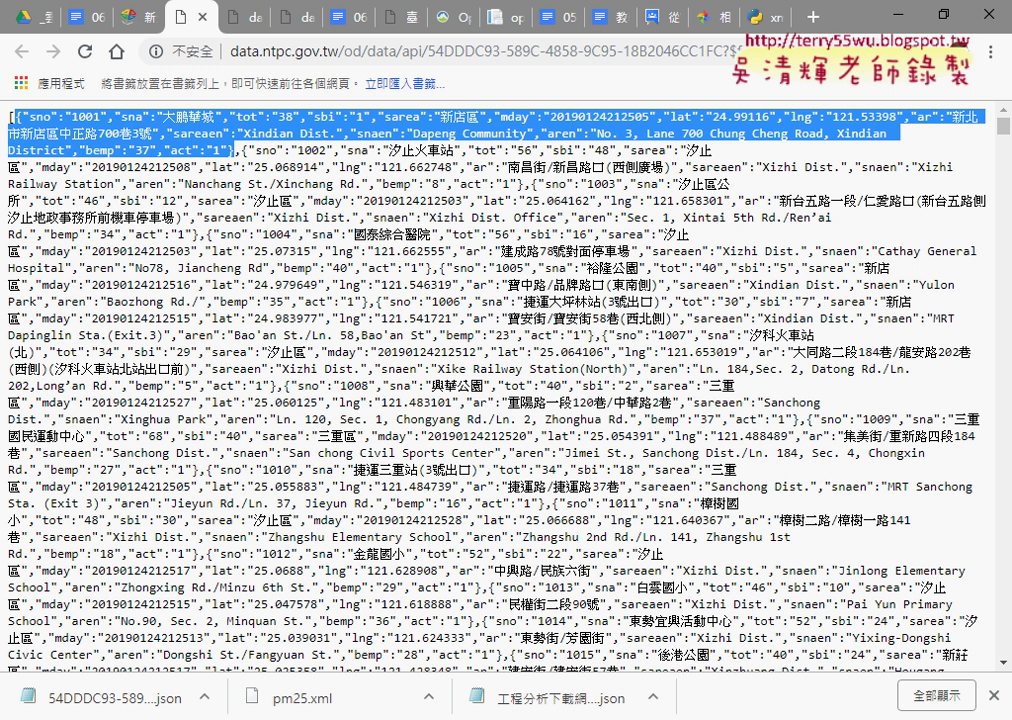
In Eclipse, glance at pm25_json, return to pm25_json_YOUBIKE maximized, and select its request URL on line 2.
key("alt+Tab")
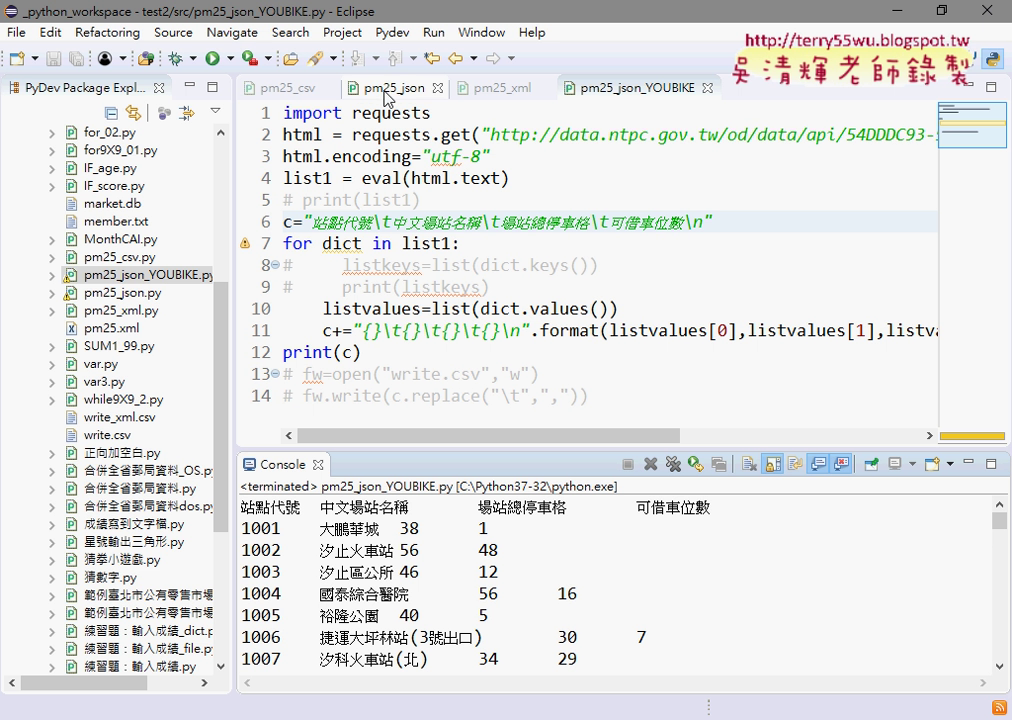
left_click(385, 97)
left_click(470, 264)
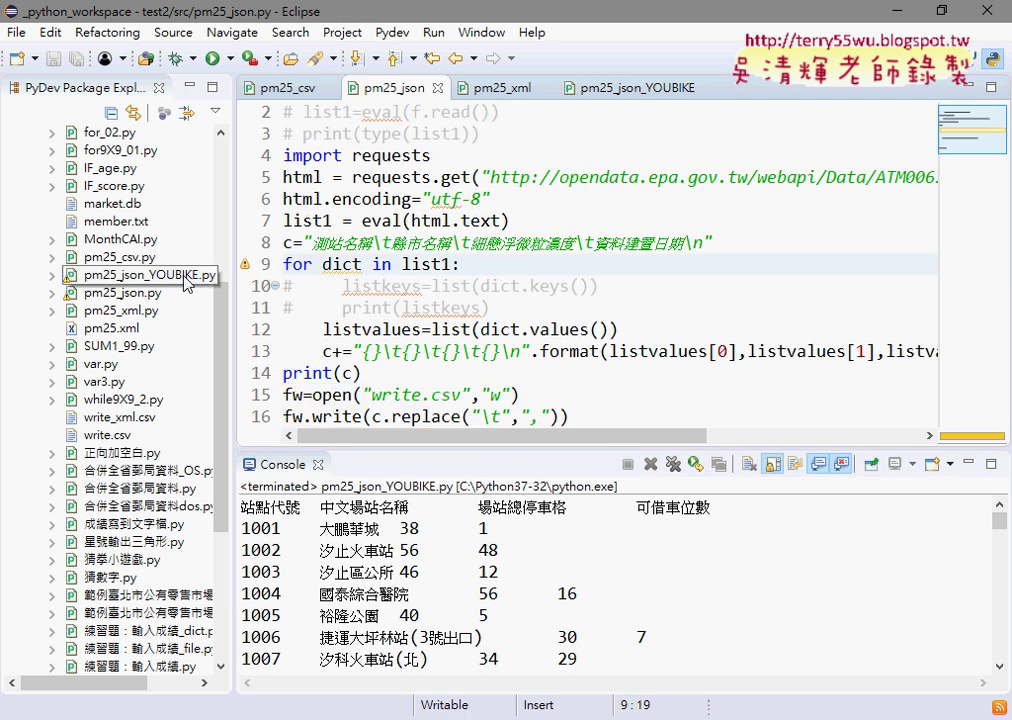
left_click(645, 90)
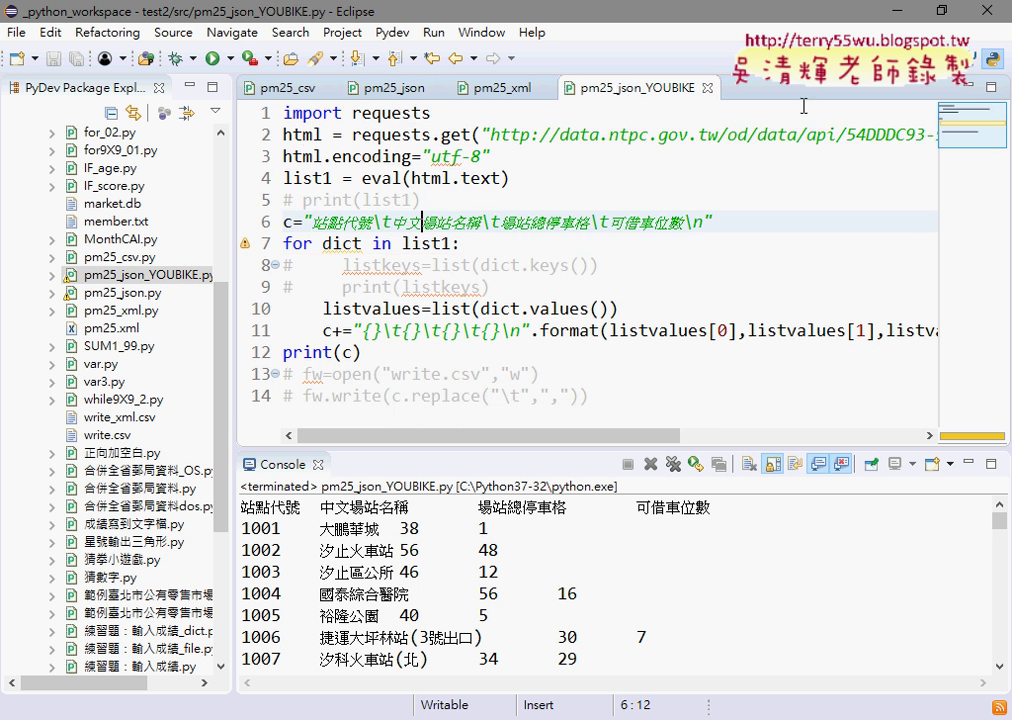
left_click(990, 88)
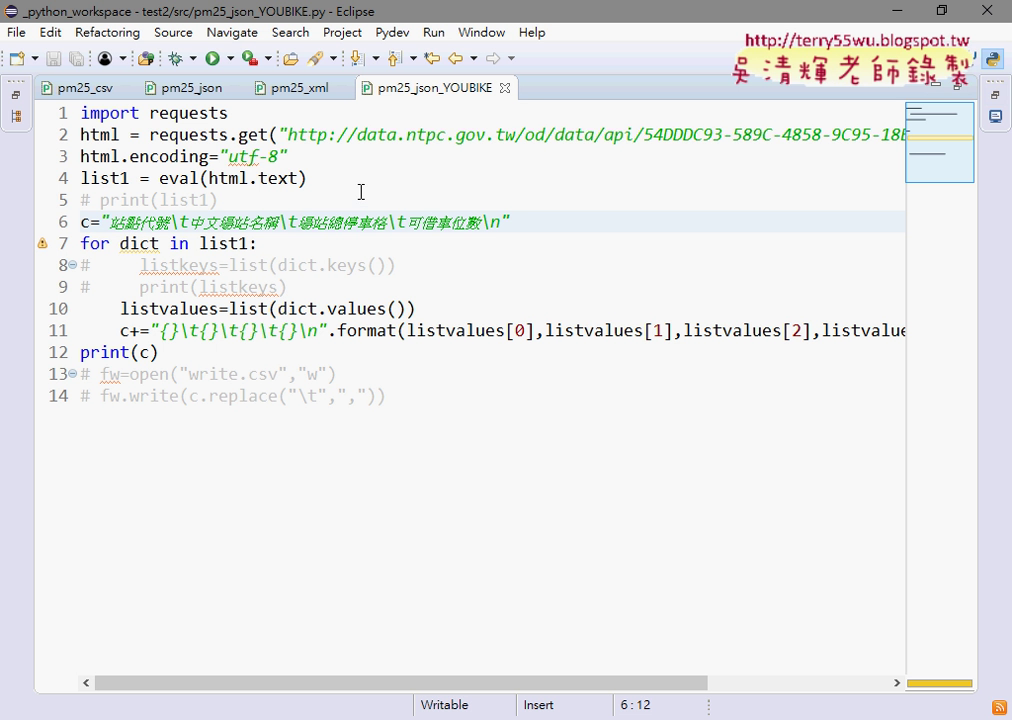
left_click_drag(289, 134, 885, 134)
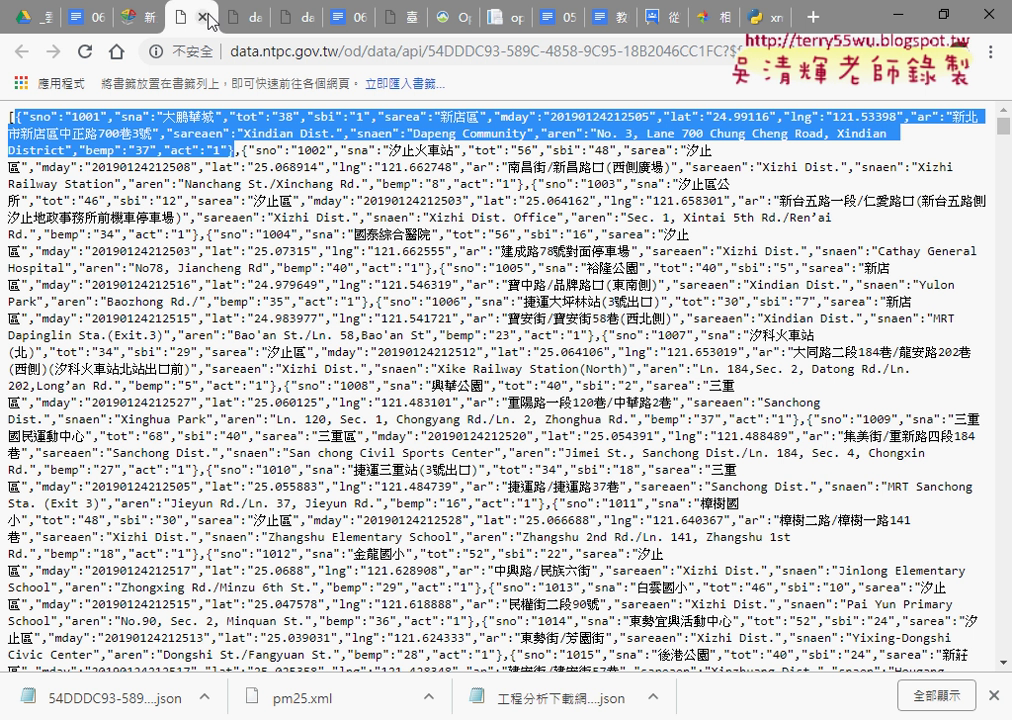
Copy the YouBike JSON API address from the browser's address bar and return to Eclipse.
left_click(345, 57)
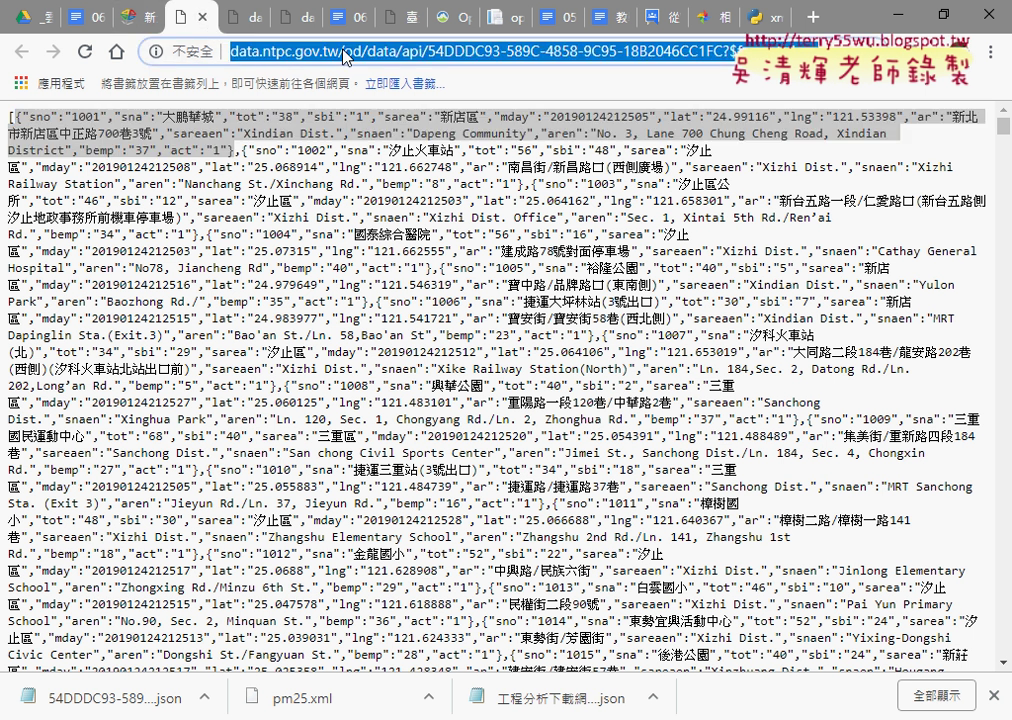
right_click(458, 45)
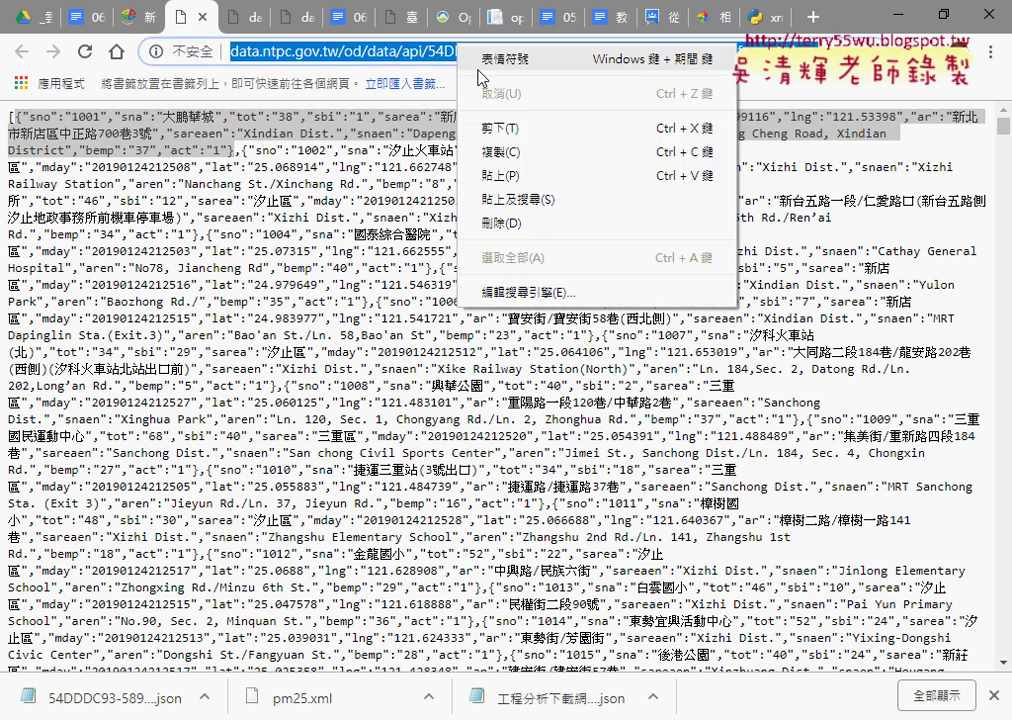
left_click(523, 155)
key("alt+Tab")
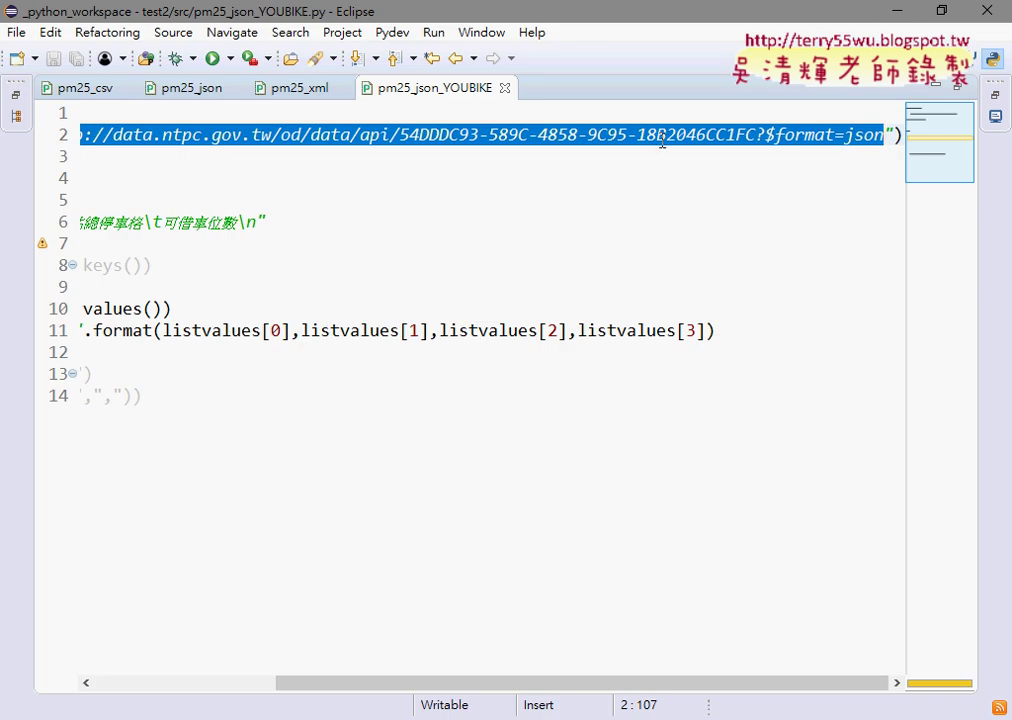
Highlight the utf-8 encoding, eval(html.text) parsing and line 6 header string, then restore the explorer and console.
left_click_drag(486, 683, 220, 697)
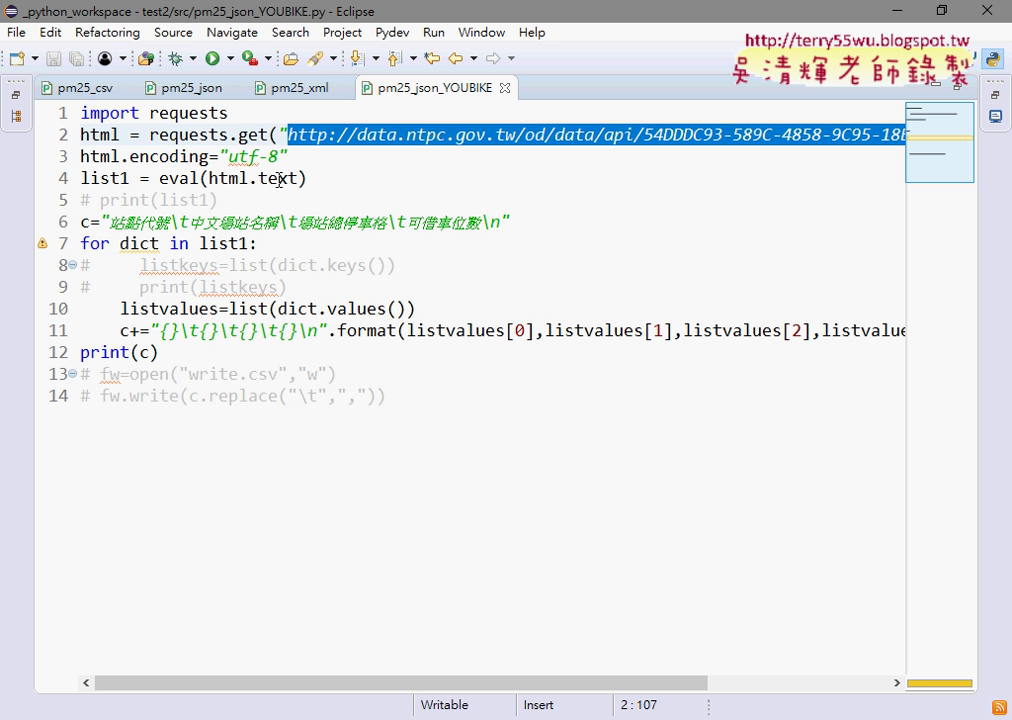
left_click_drag(290, 157, 221, 157)
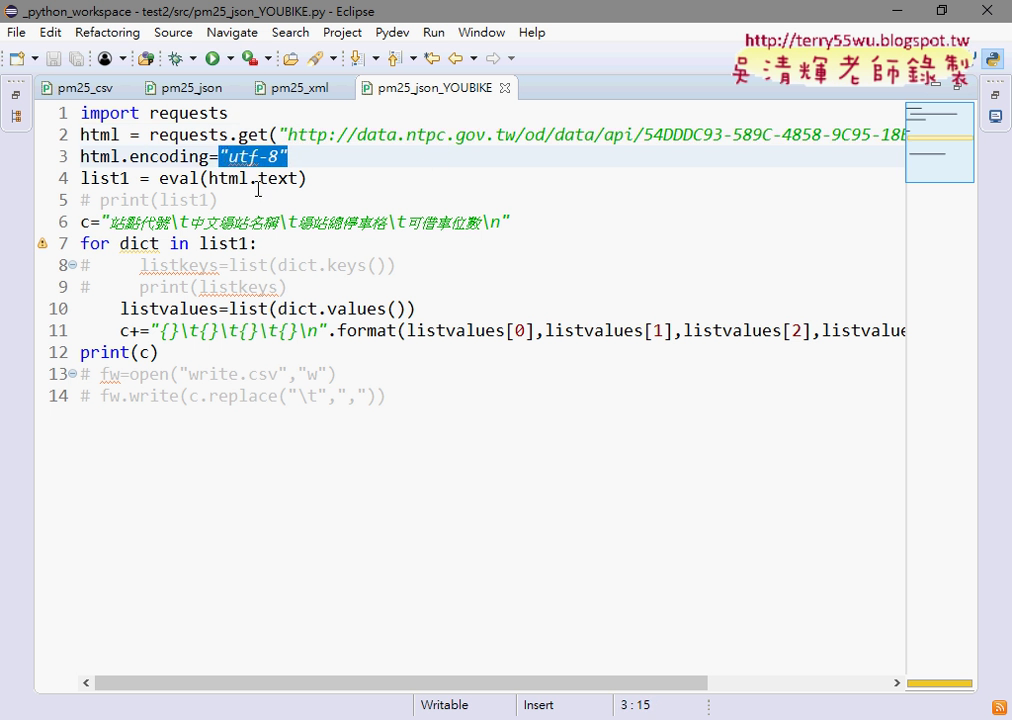
left_click_drag(308, 178, 160, 178)
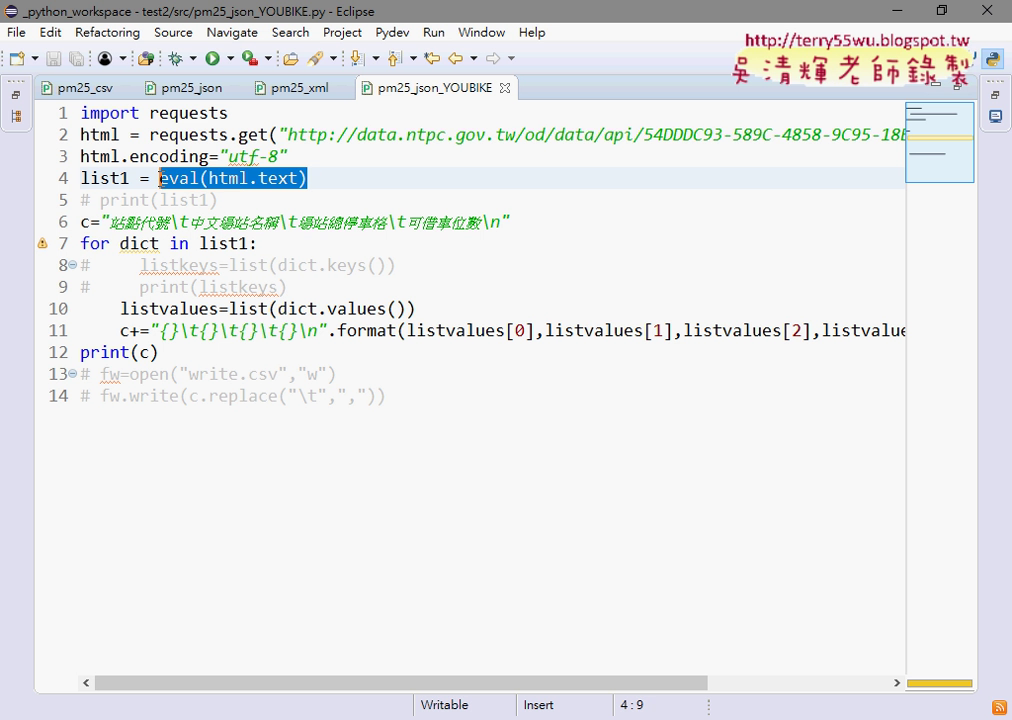
mouse_move(185, 178)
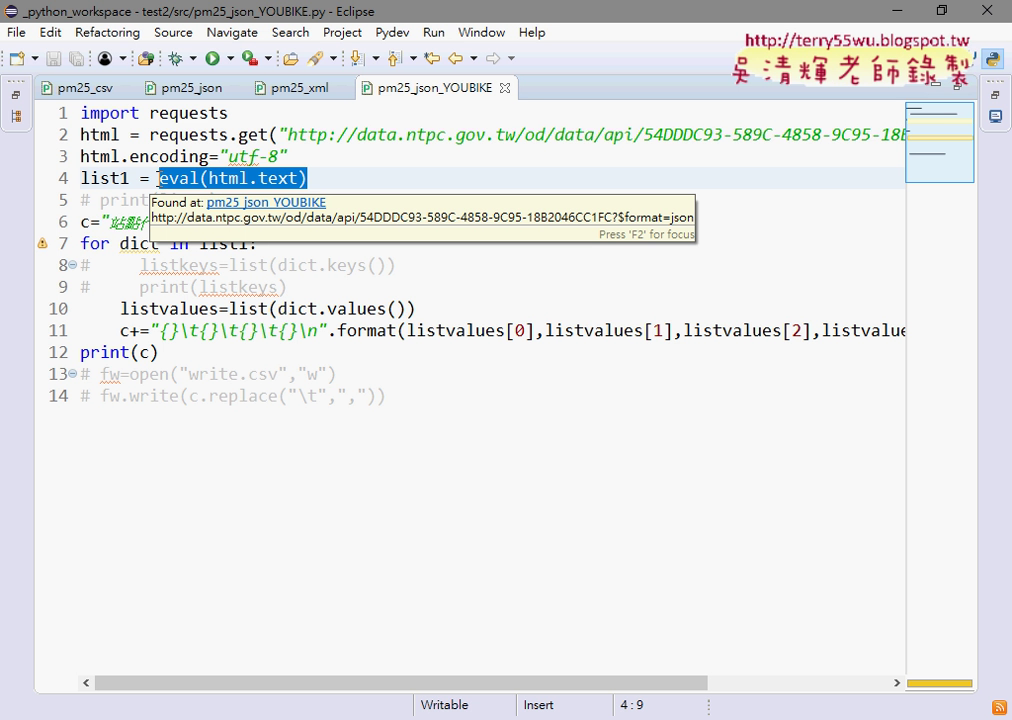
left_click(148, 178)
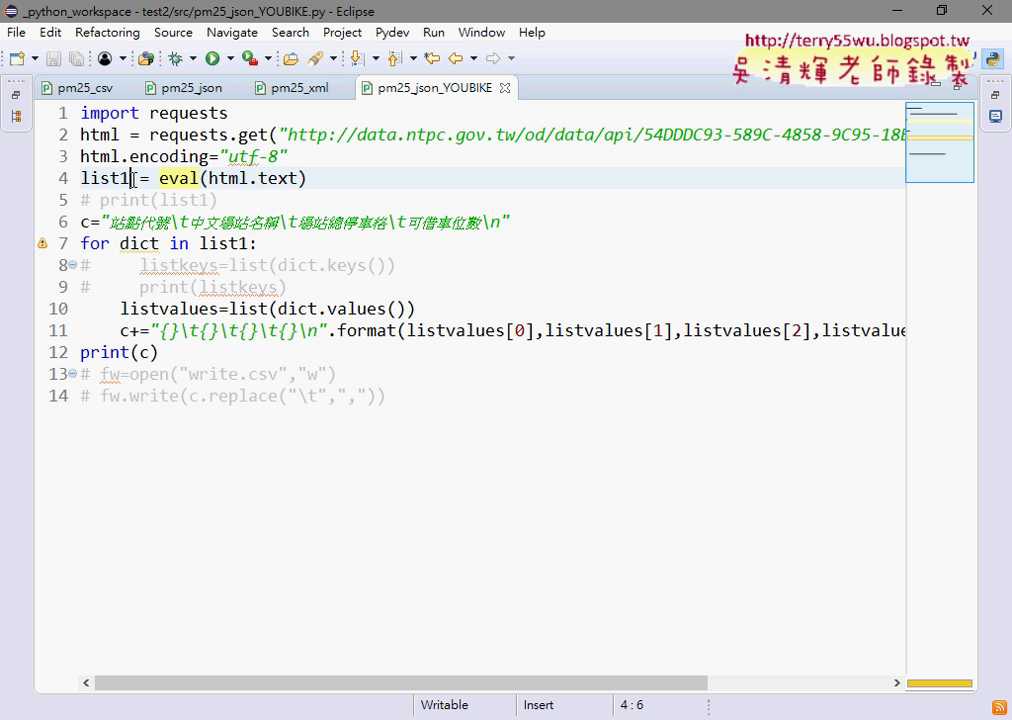
left_click_drag(538, 222, 100, 222)
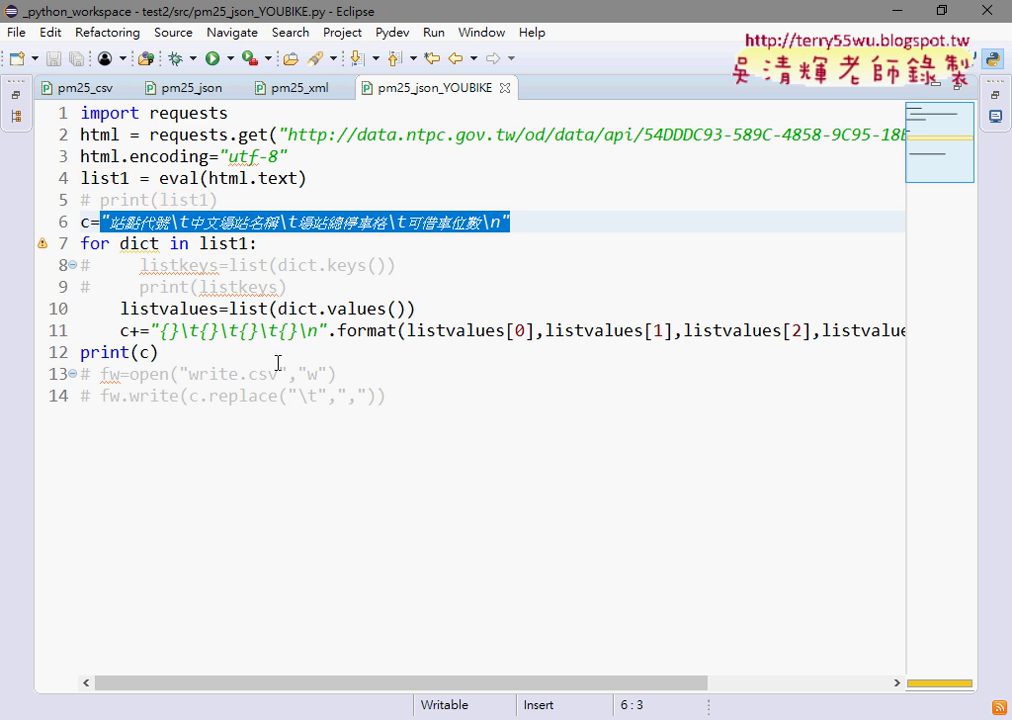
left_click(178, 353)
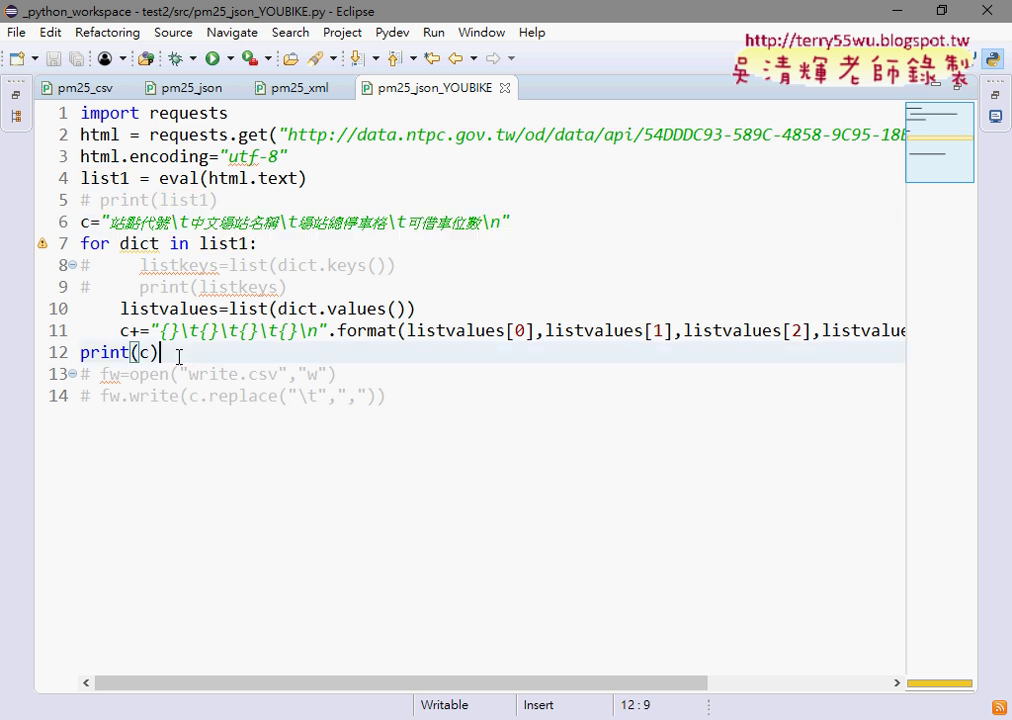
left_click(956, 90)
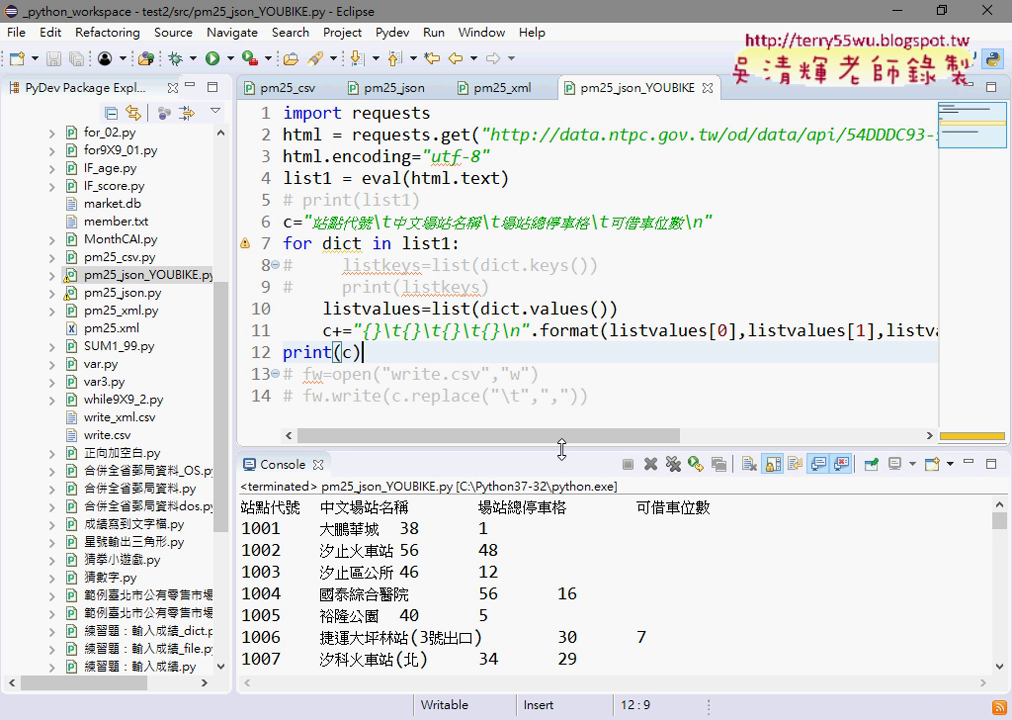
Enlarge the console and rerun pm25_json_YOUBIKE.py.
left_click_drag(445, 450, 340, 250)
left_click(176, 55)
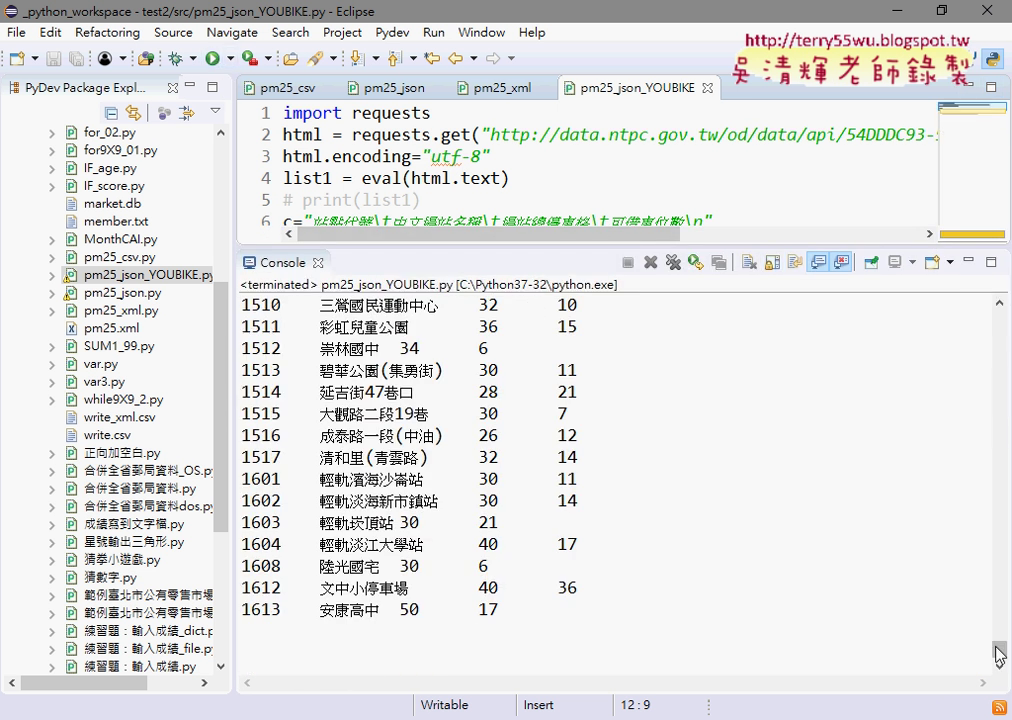
left_click_drag(999, 650, 999, 318)
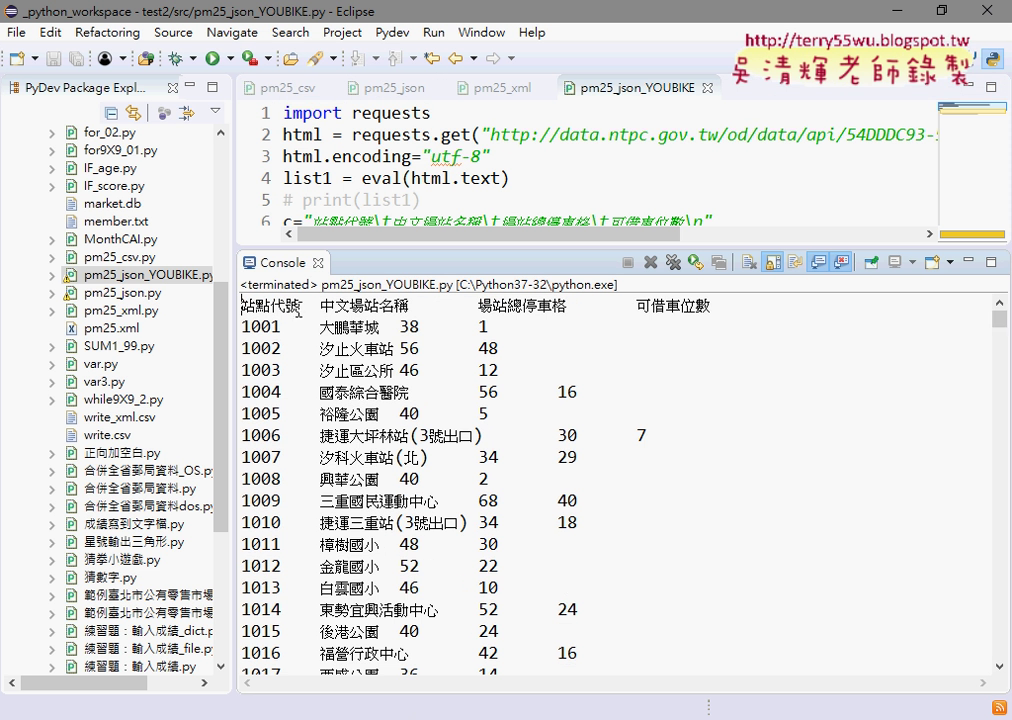
Highlight the output headers 站點代號, 中文場站名稱, 場站總停車格, 可借車位數 and sample values 1 and 48.
left_click_drag(301, 305, 212, 304)
left_click_drag(409, 305, 320, 305)
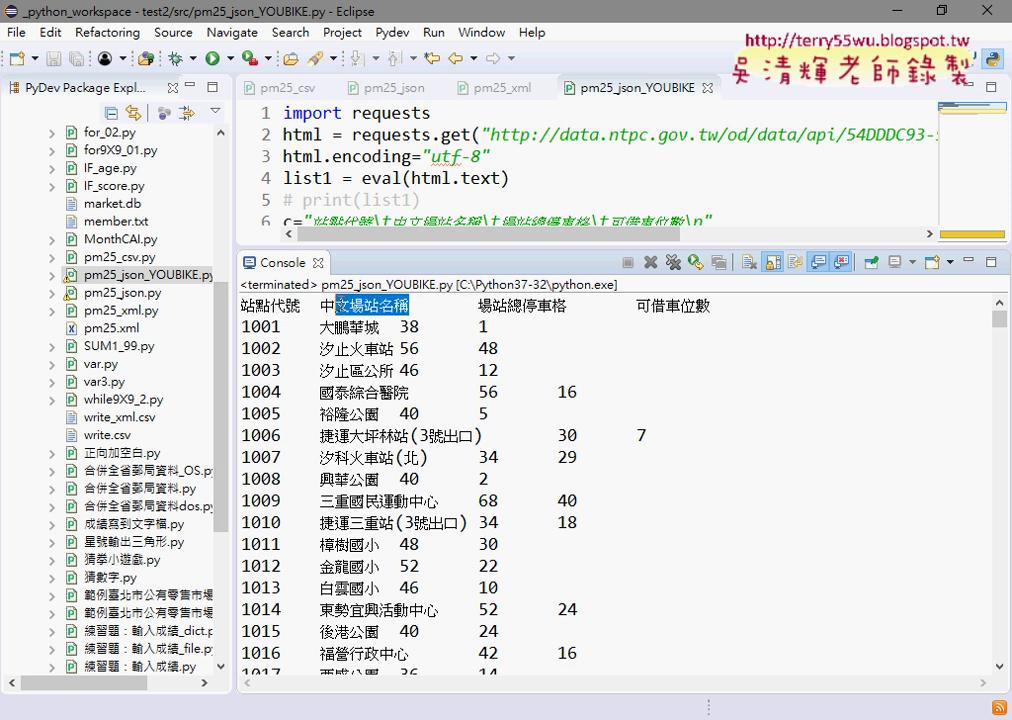
left_click_drag(567, 305, 478, 305)
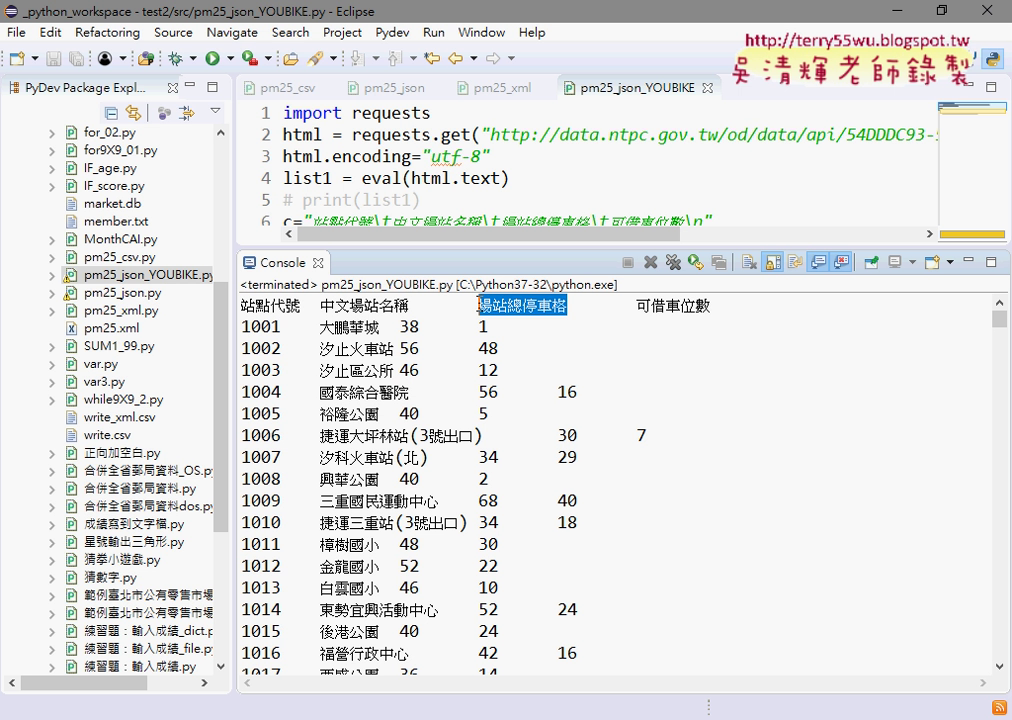
left_click_drag(713, 305, 637, 305)
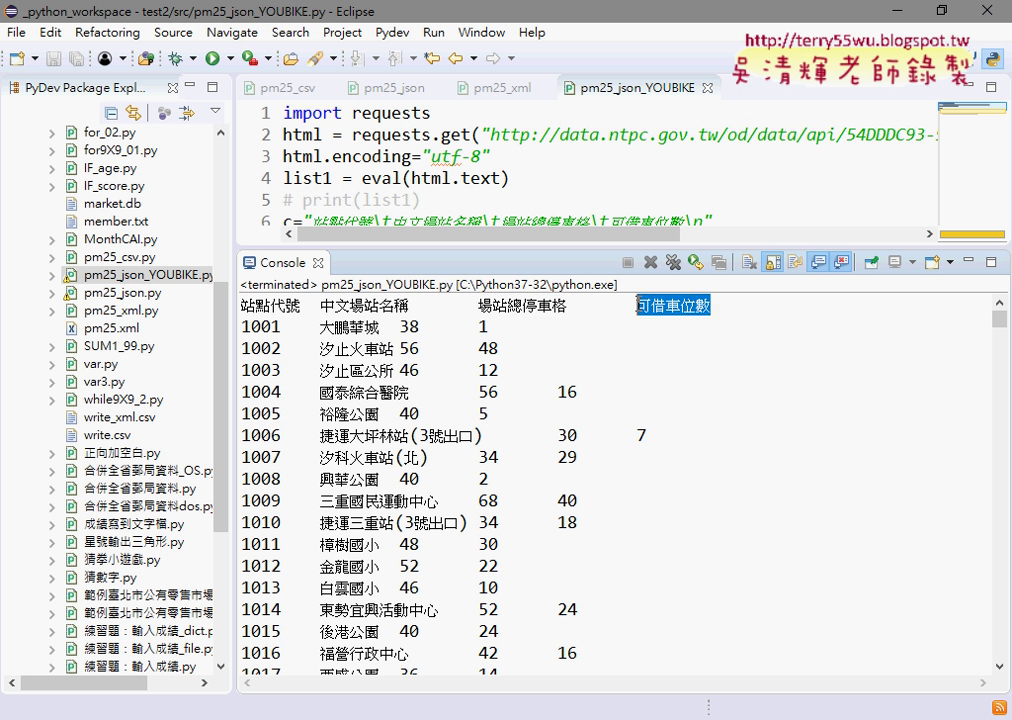
left_click(412, 327)
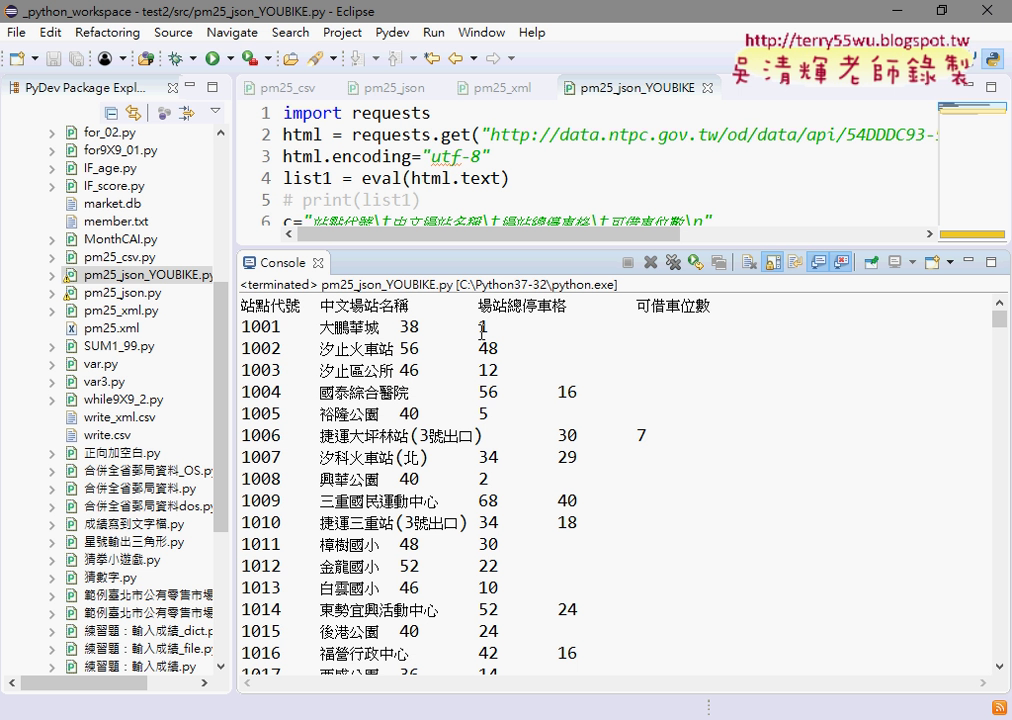
double_click(482, 327)
mouse_move(497, 347)
left_mouse_down()
mouse_move(480, 347)
mouse_move(479, 369)
left_mouse_up()
Scroll through the station listing and give the code editor slightly more room.
scroll(599, 465, "down", 2)
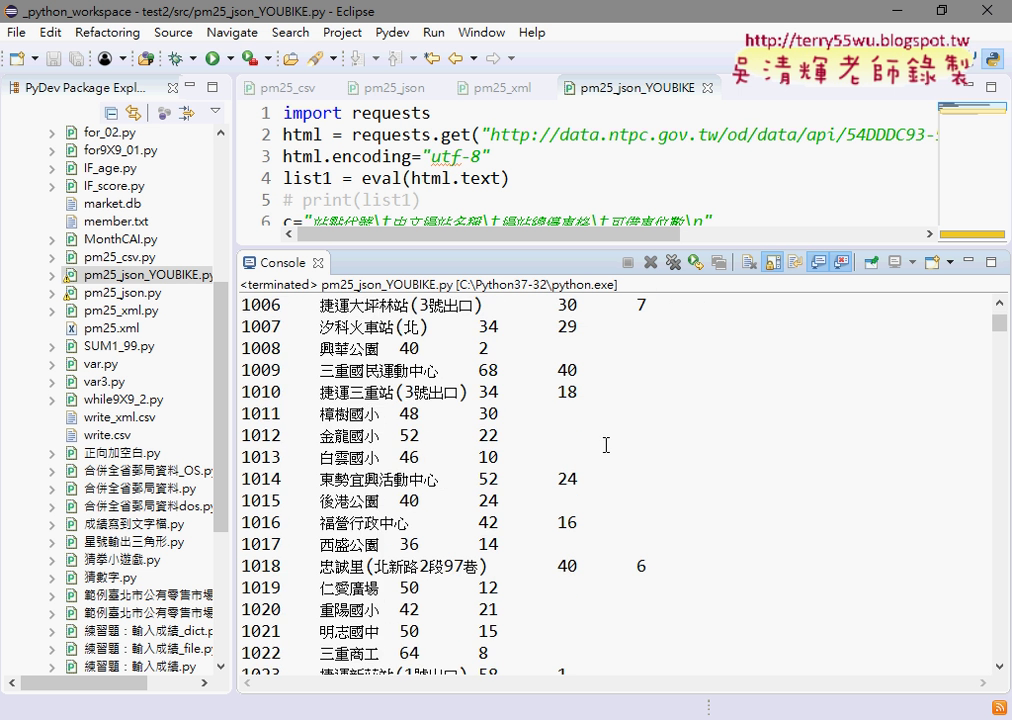
scroll(605, 445, "down", 4)
scroll(605, 445, "down", 5)
scroll(606, 445, "down", 6)
scroll(606, 445, "down", 4)
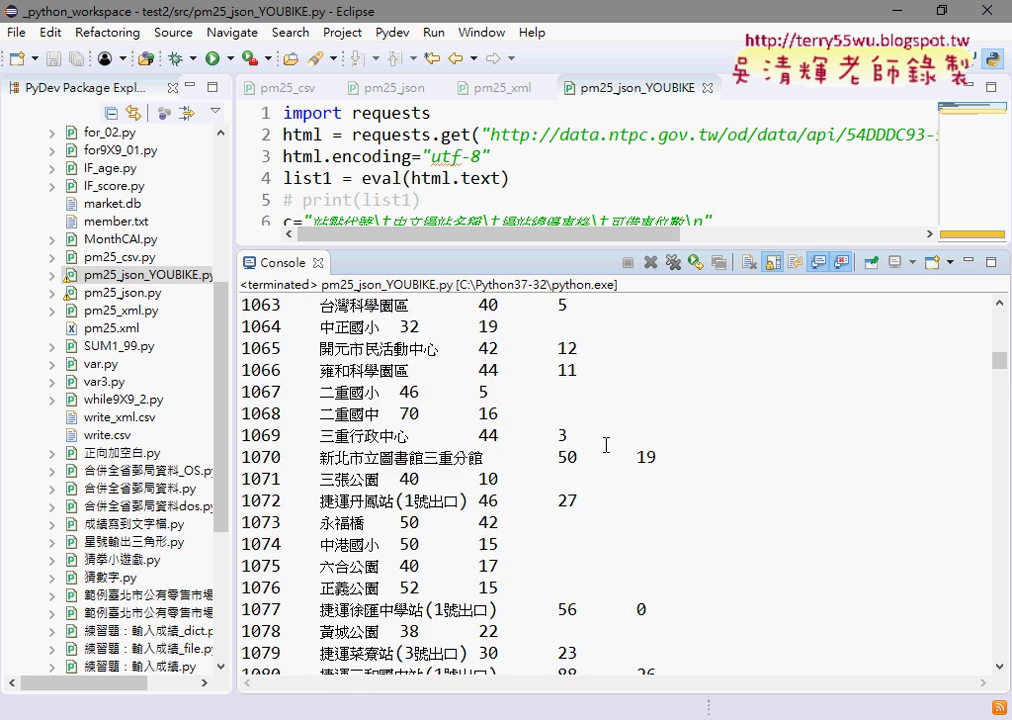
scroll(606, 445, "down", 2)
scroll(606, 445, "up", 7)
scroll(606, 445, "up", 10)
scroll(606, 445, "up", 6)
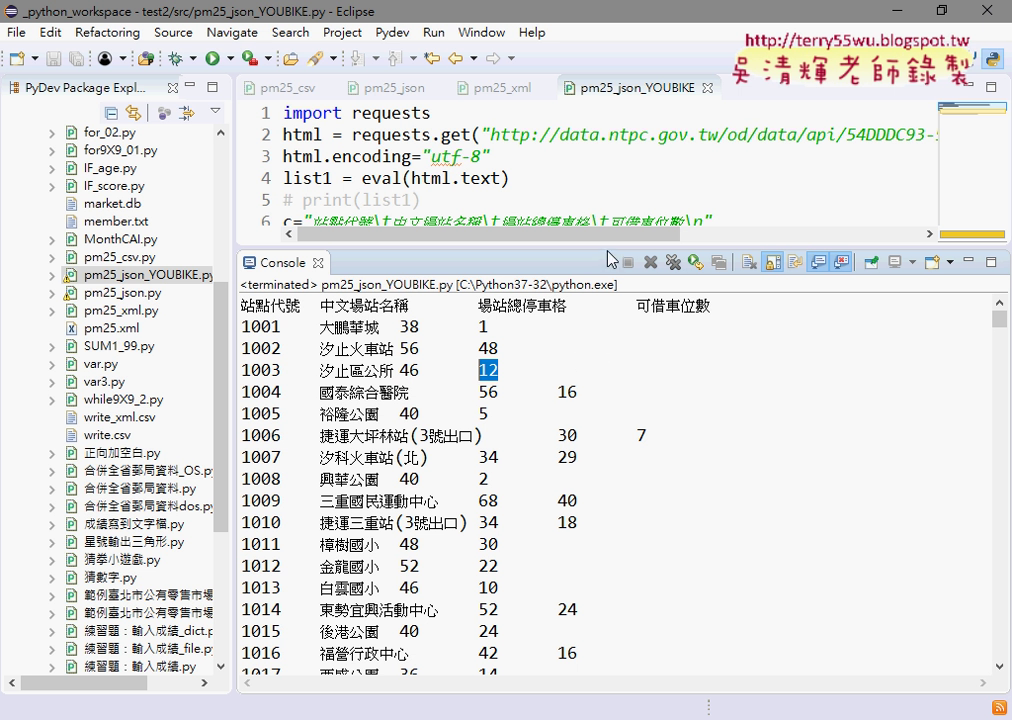
left_click_drag(608, 250, 608, 298)
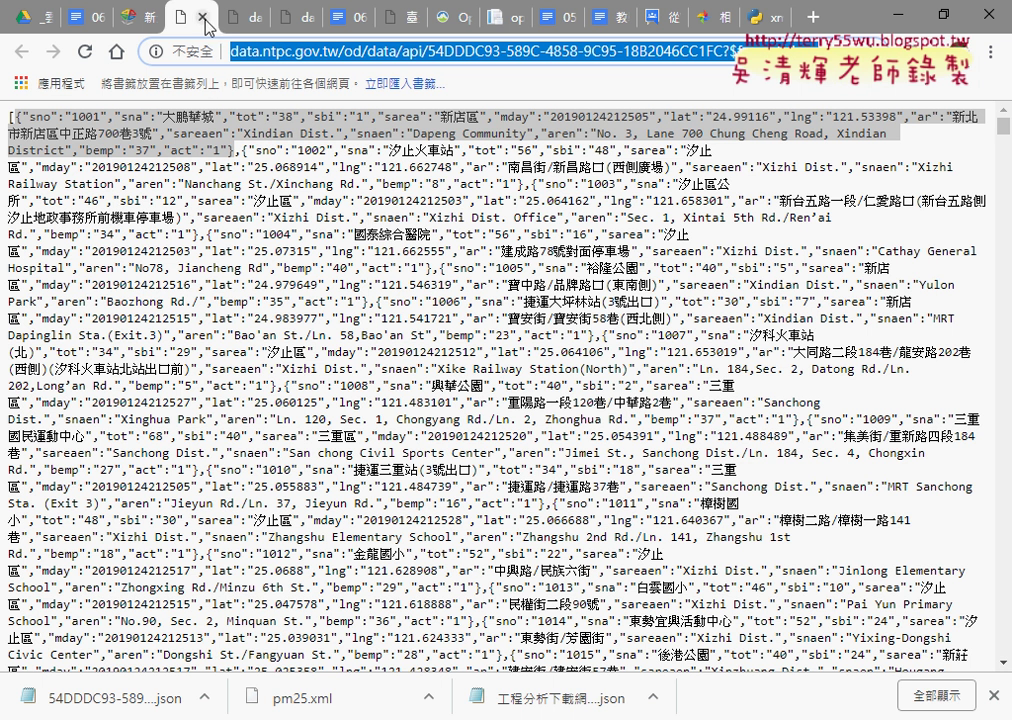
Close the JSON tab, open the YouBike XML output, and collapse and expand its <data> node.
left_click(203, 17)
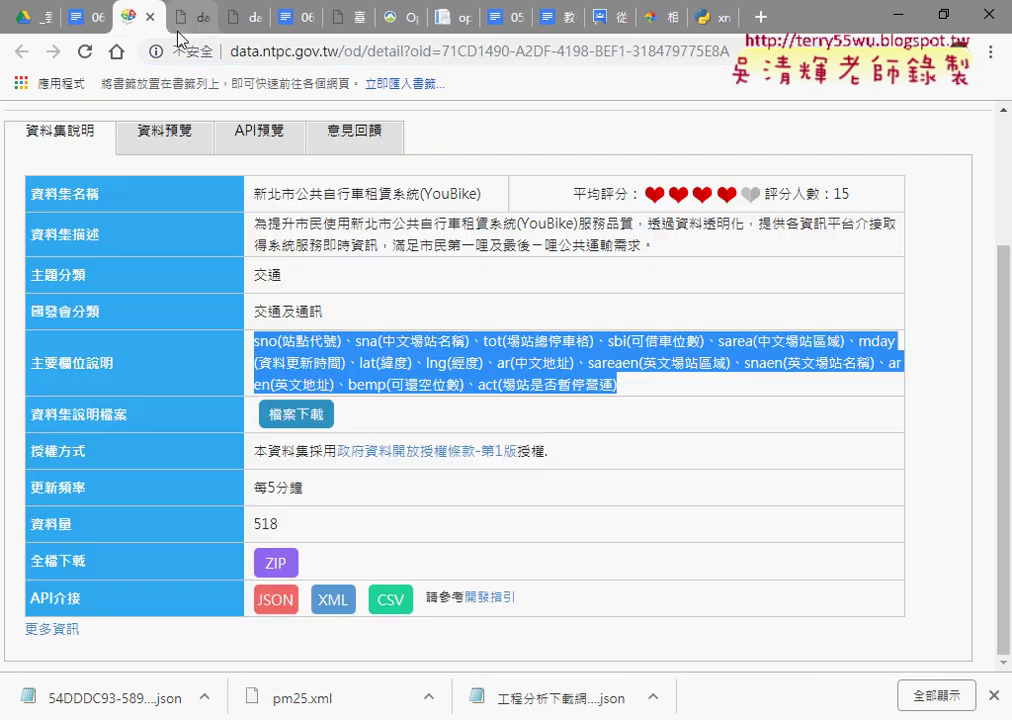
left_click(333, 603)
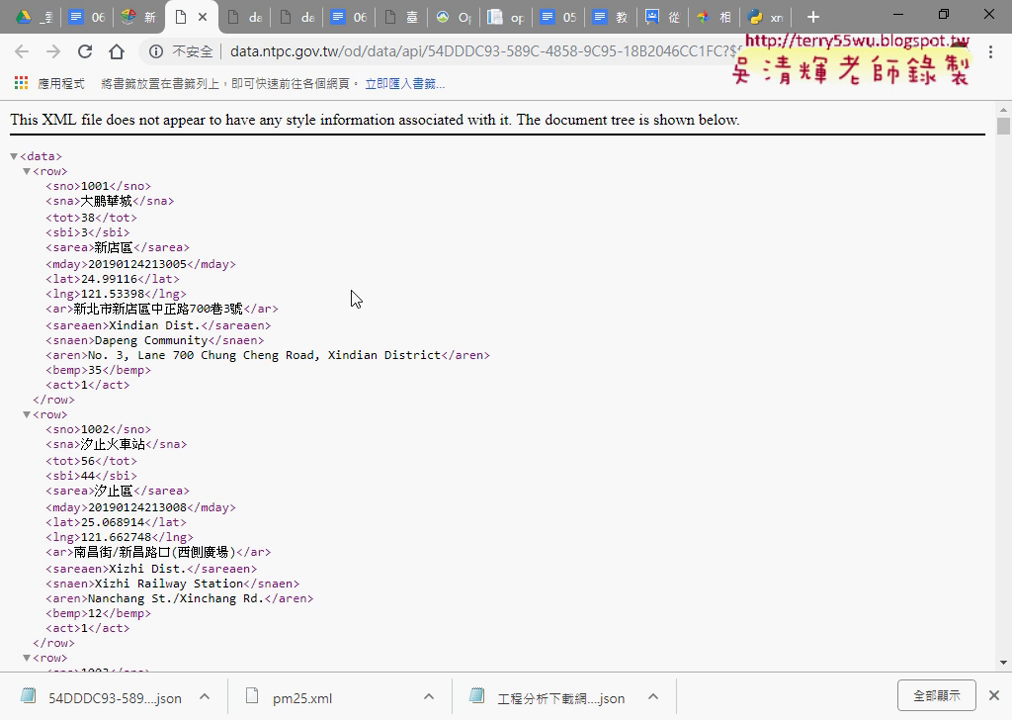
left_click(13, 158)
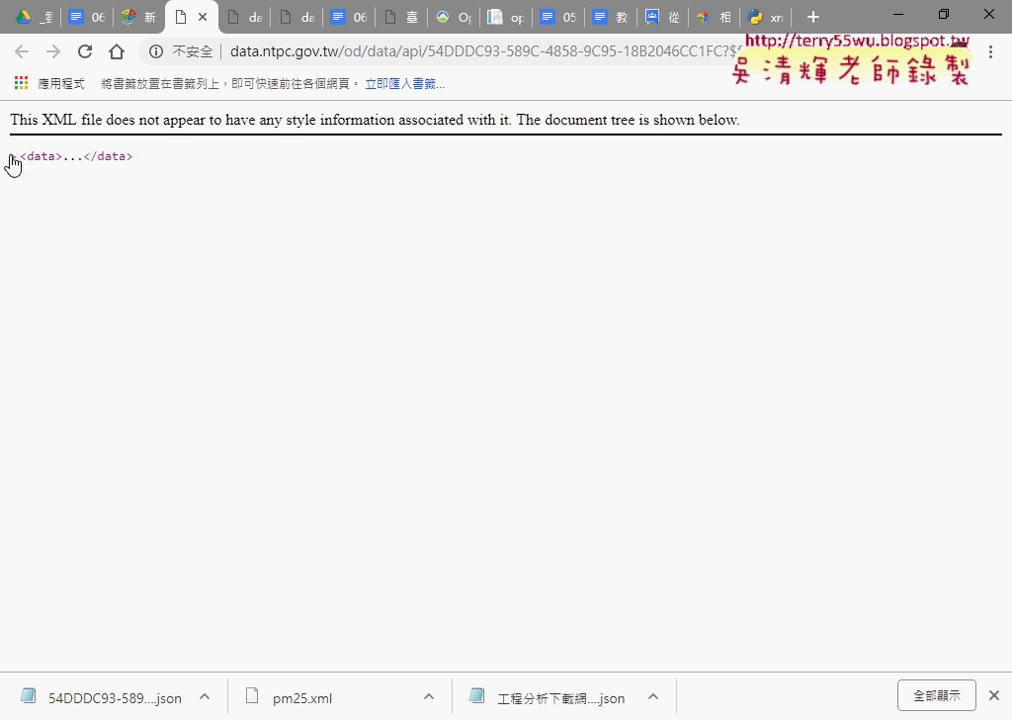
left_click(12, 158)
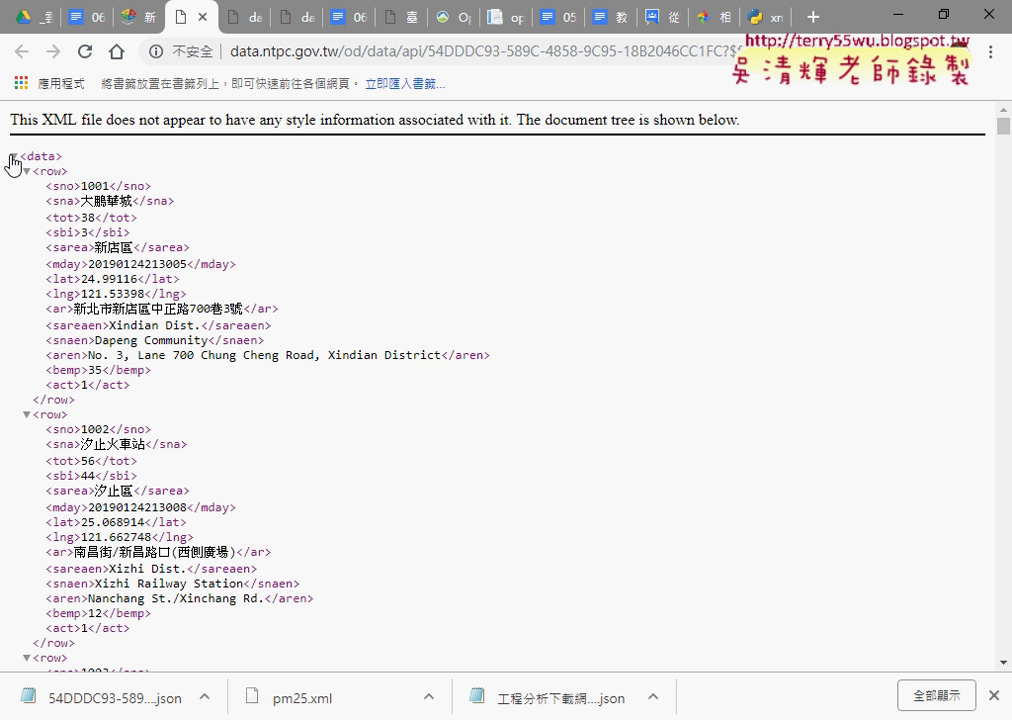
left_click(12, 158)
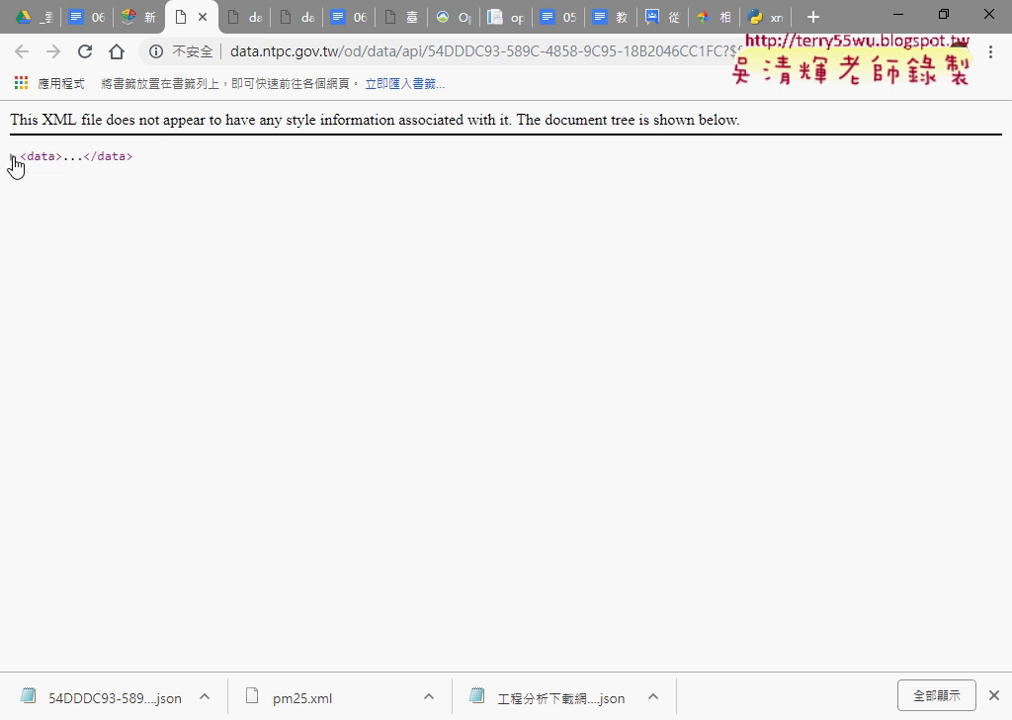
left_click(13, 158)
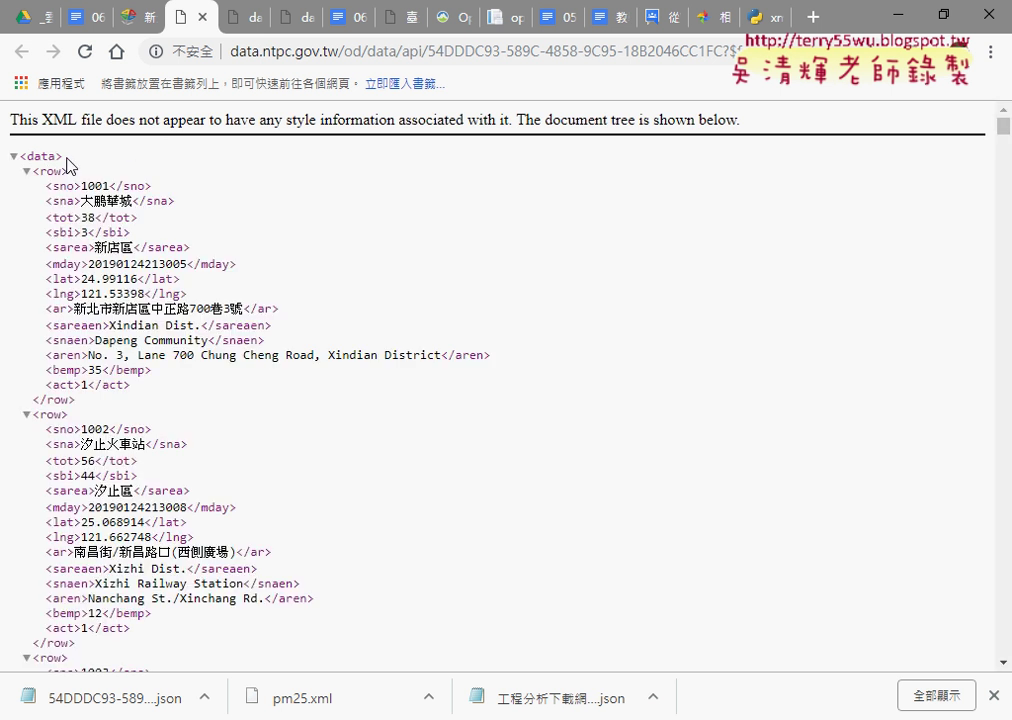
Select the <data> tag, review the XML-parsing notes, and return to Eclipse.
triple_click(45, 157)
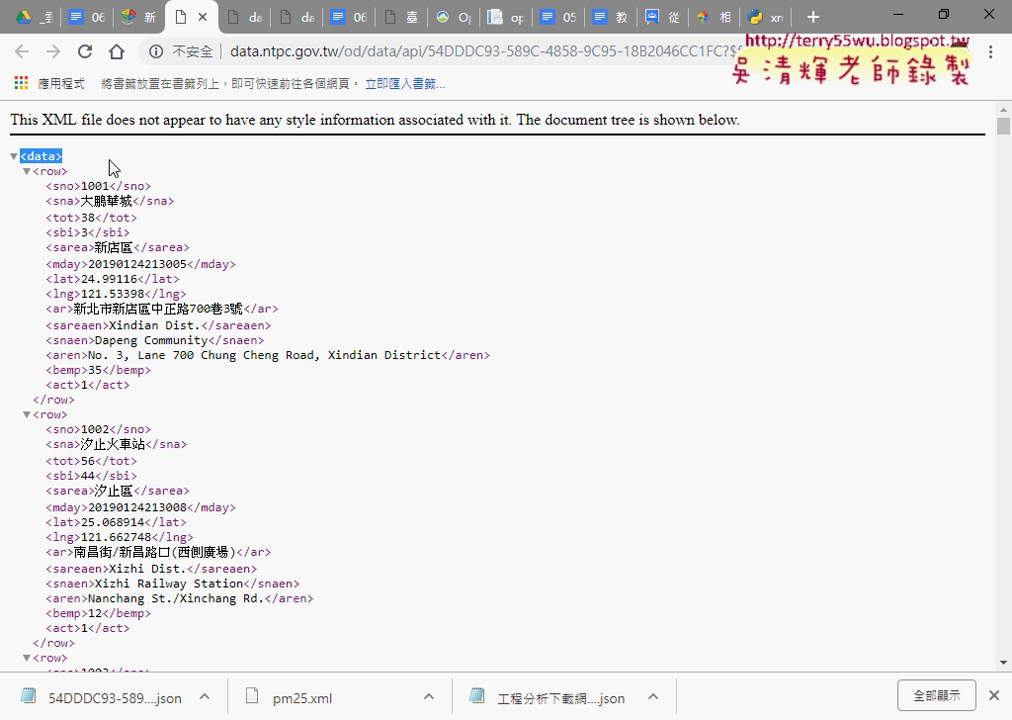
key("ctrl+2")
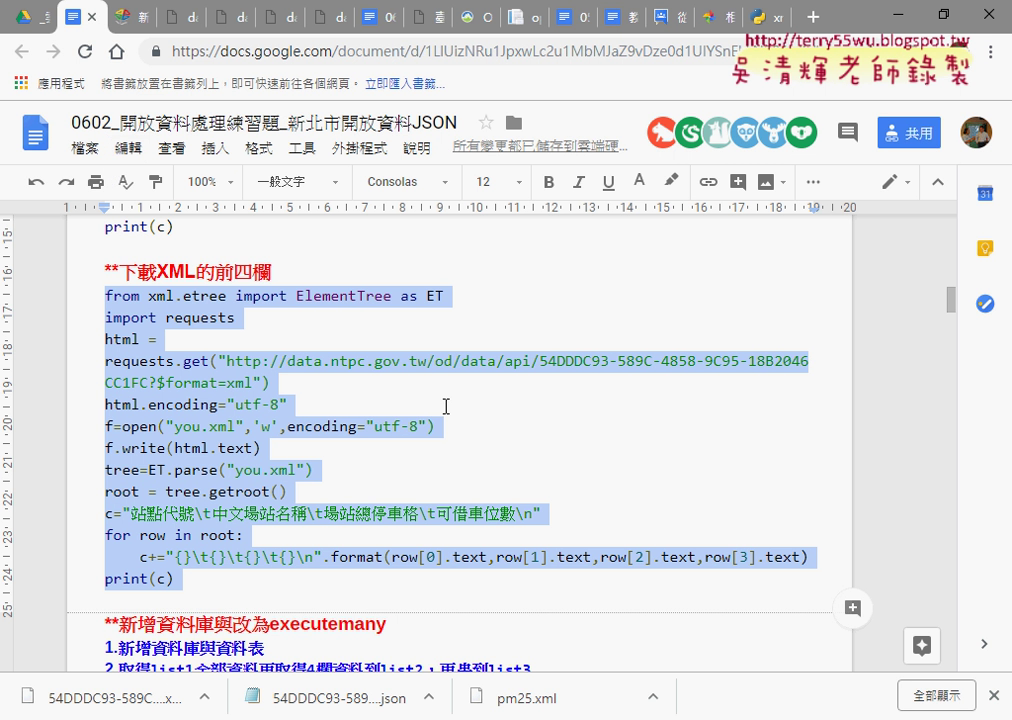
key("alt+Tab")
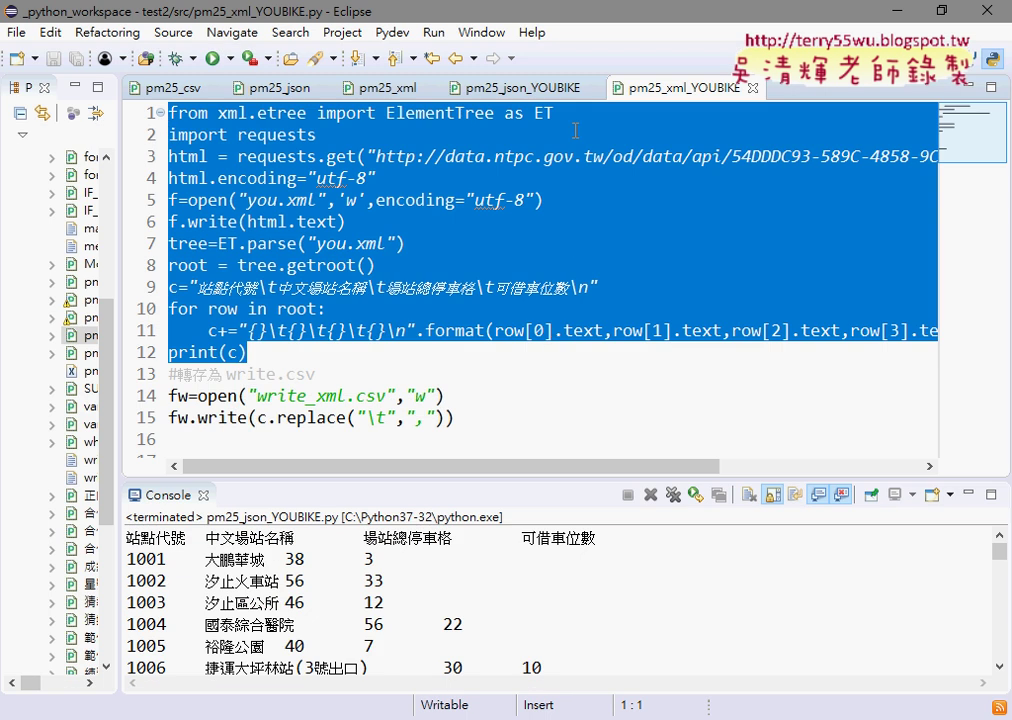
left_click(388, 89)
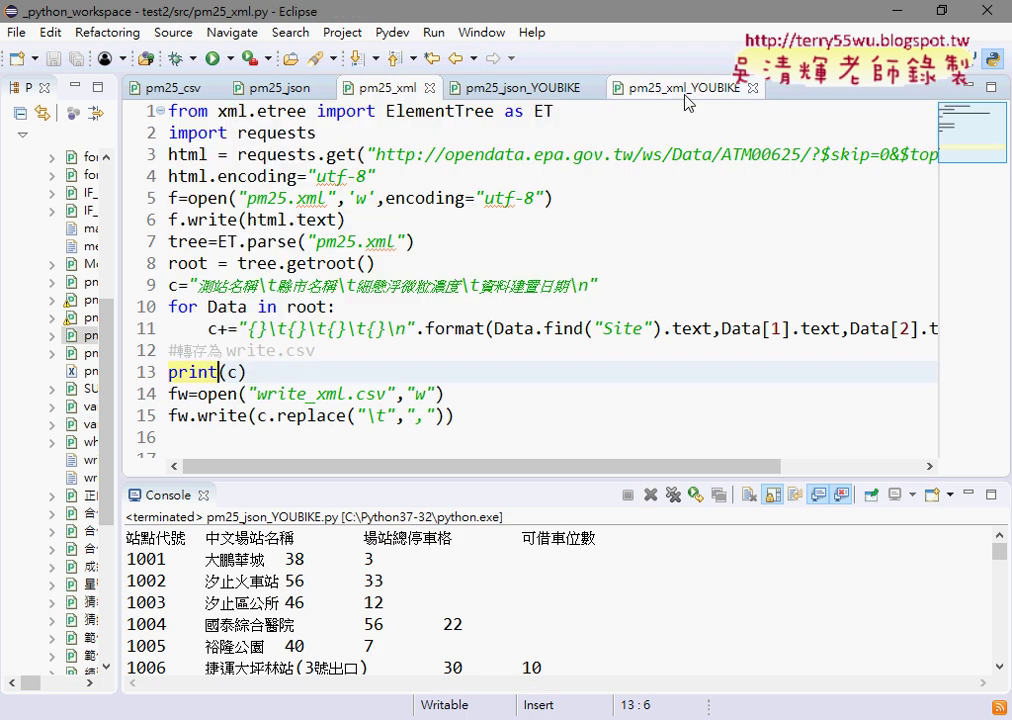
left_click(545, 88)
left_click(488, 245)
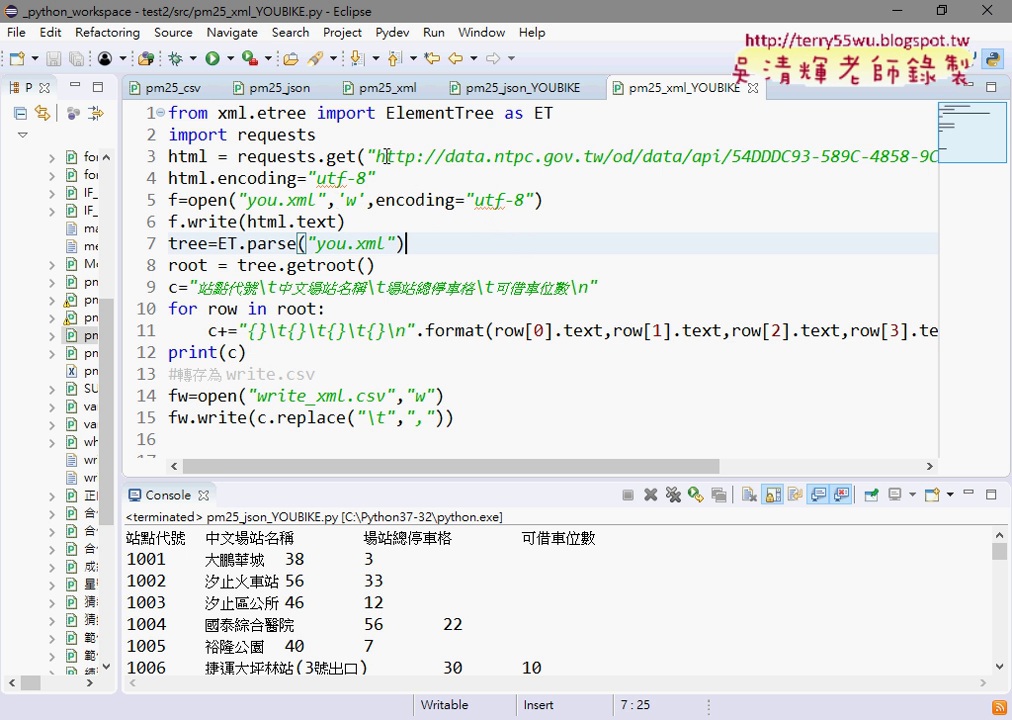
left_click_drag(372, 157, 632, 157)
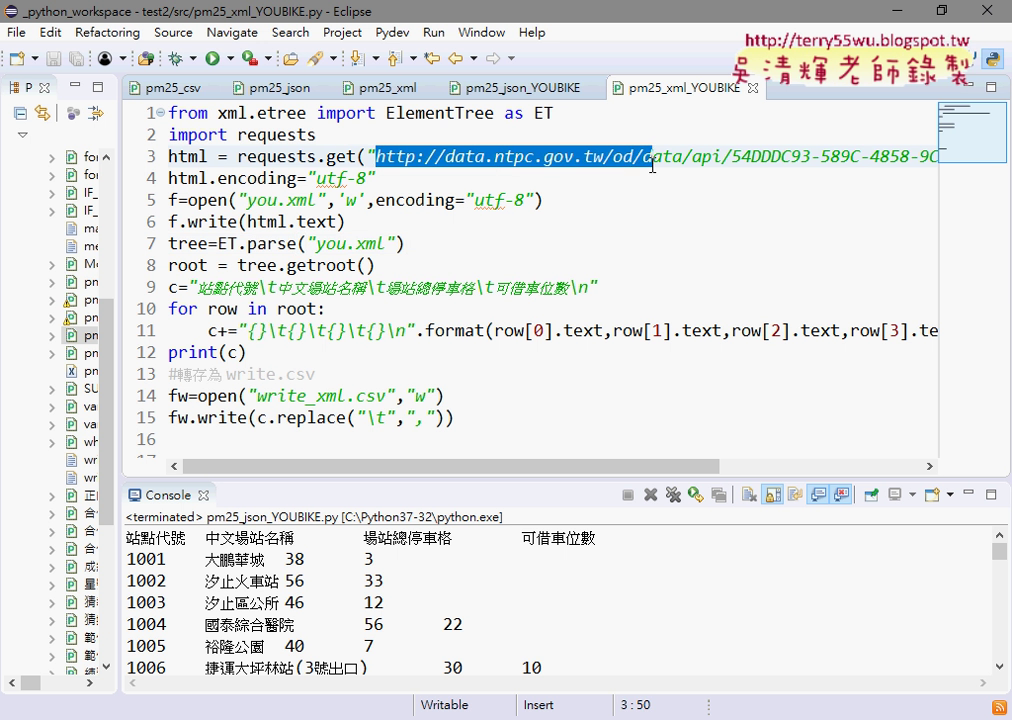
left_click_drag(597, 288, 199, 288)
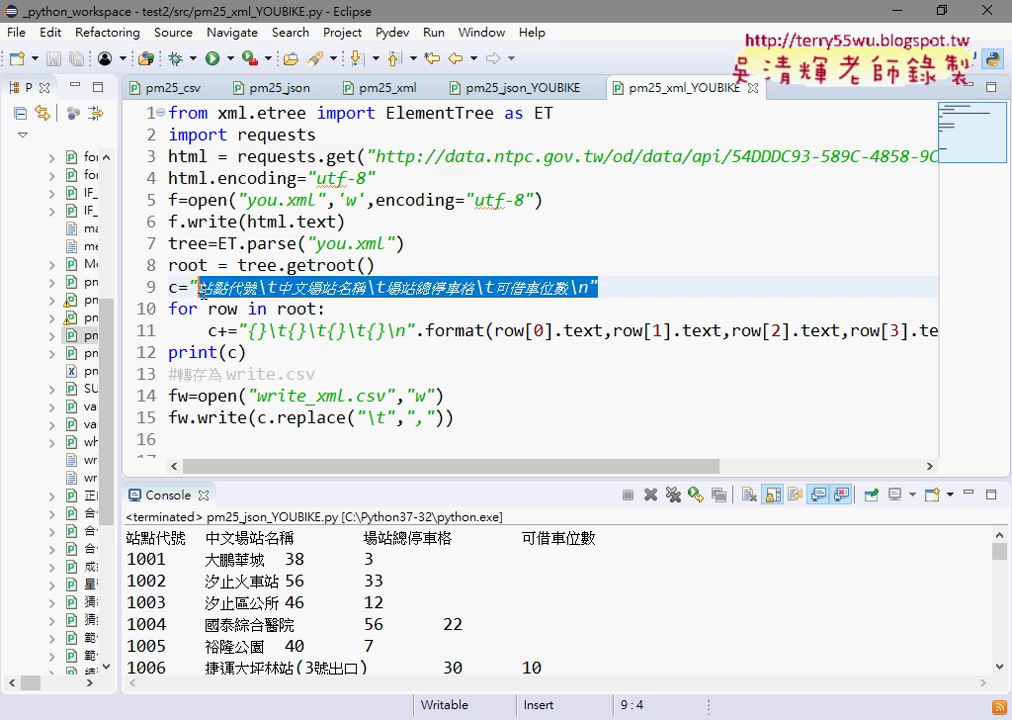
left_click(279, 288)
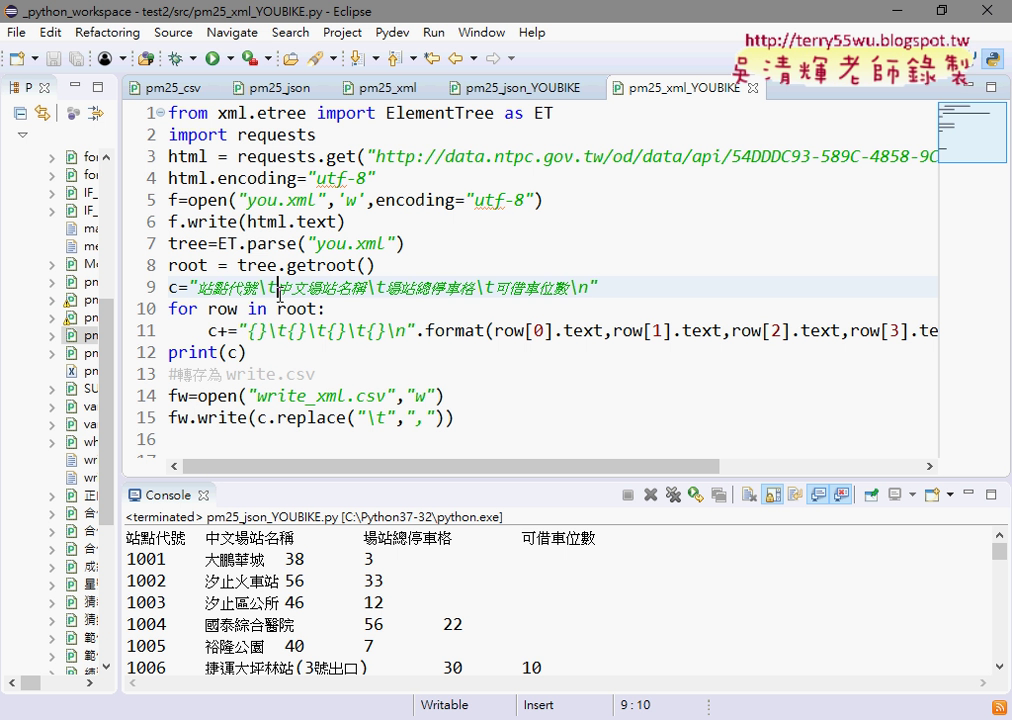
double_click(222, 310)
double_click(294, 310)
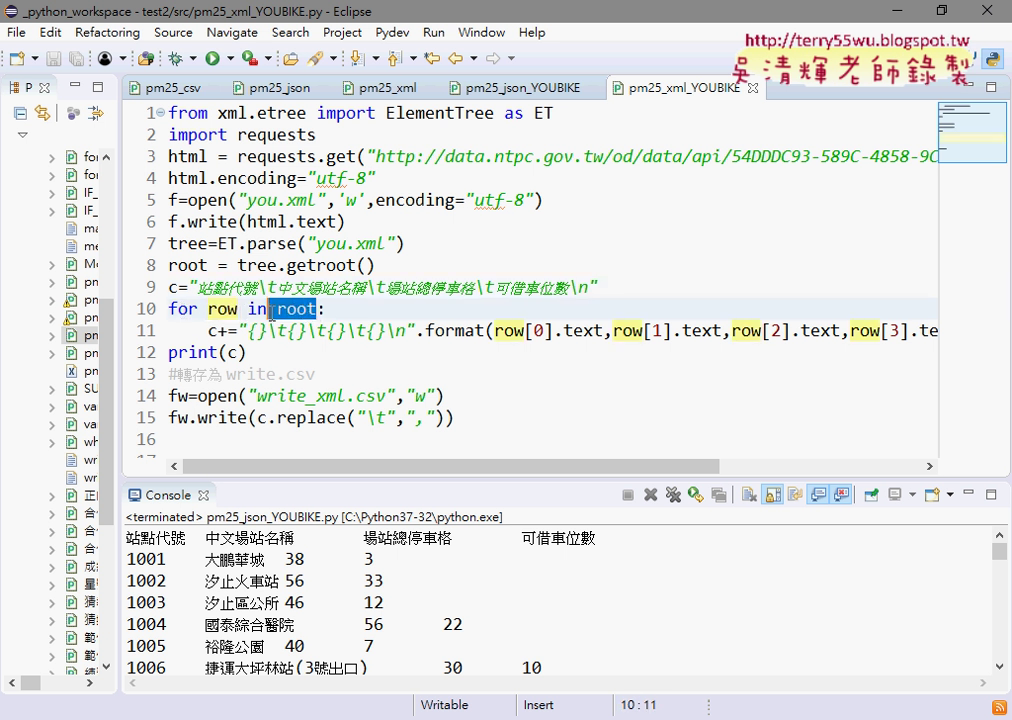
left_click_drag(237, 310, 206, 310)
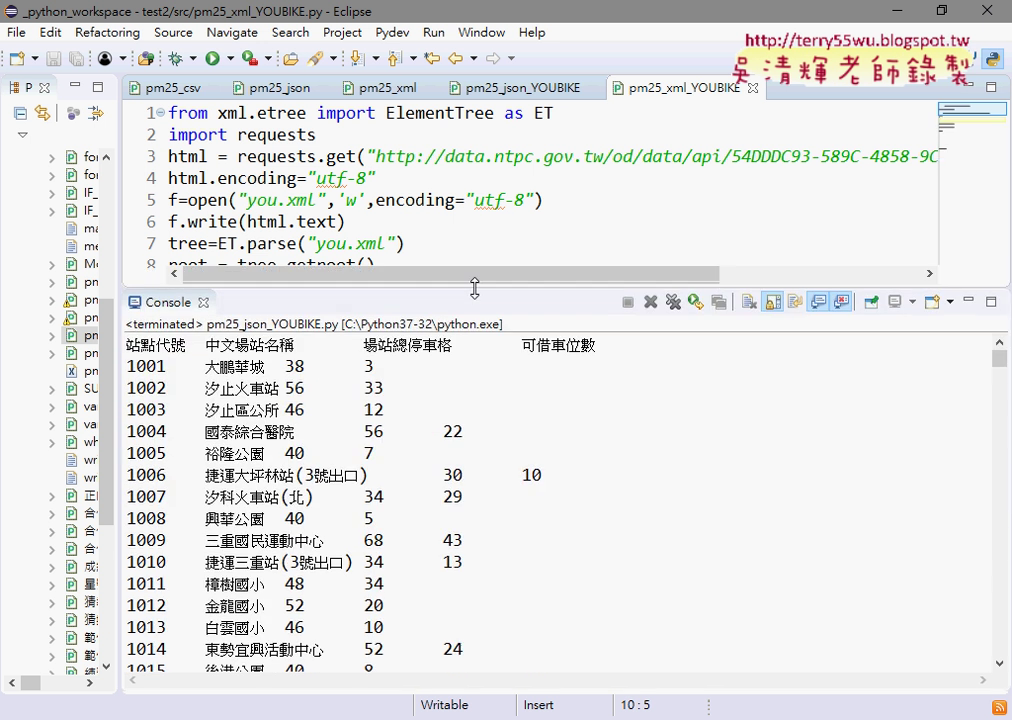
Enlarge the console and rerun pm25_xml_YOUBIKE.py, which fails with a PermissionError on write_xml.csv.
left_click_drag(395, 481, 400, 178)
left_click(211, 59)
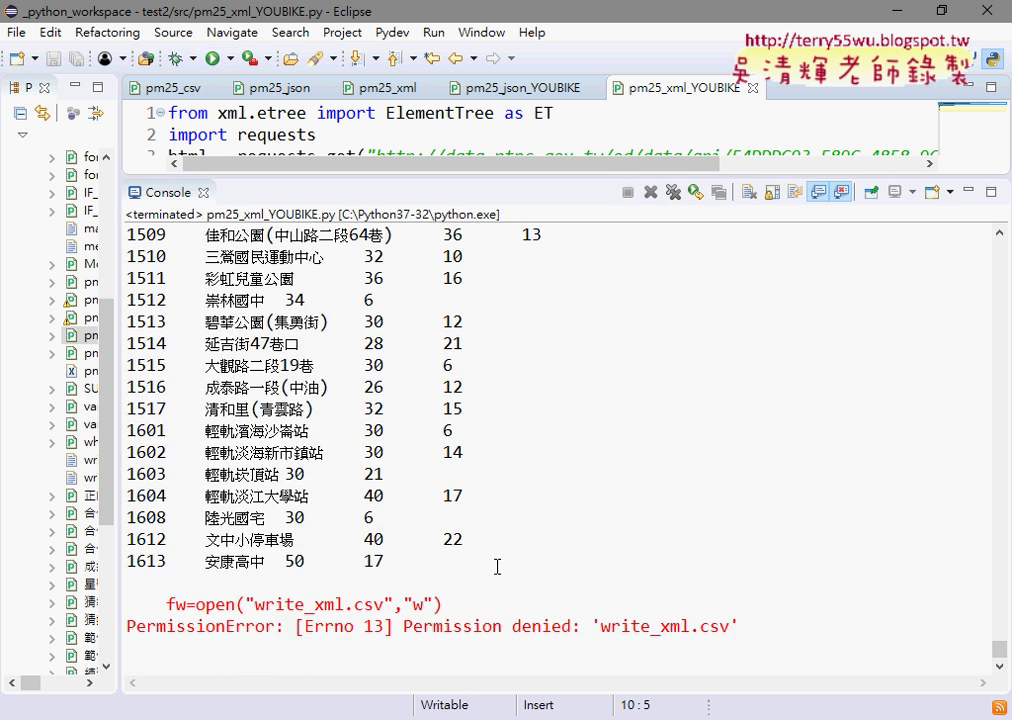
Close write_xml.csv in Excel without saving and rerun the script, now hitting a cp950 UnicodeEncodeError.
key("alt+Tab")
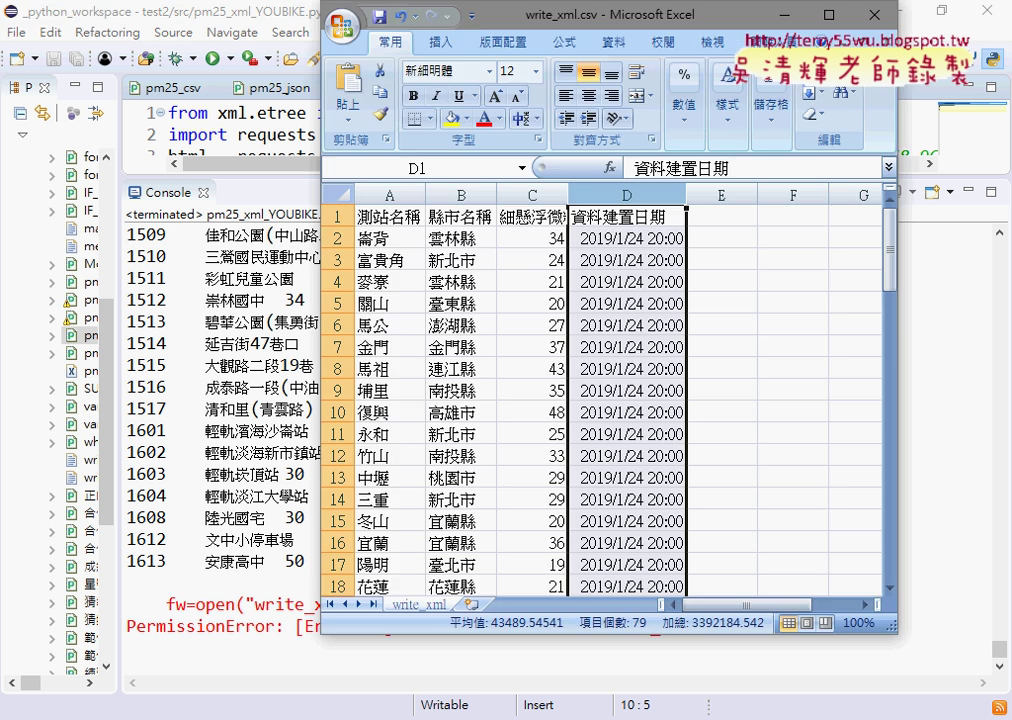
left_click(874, 15)
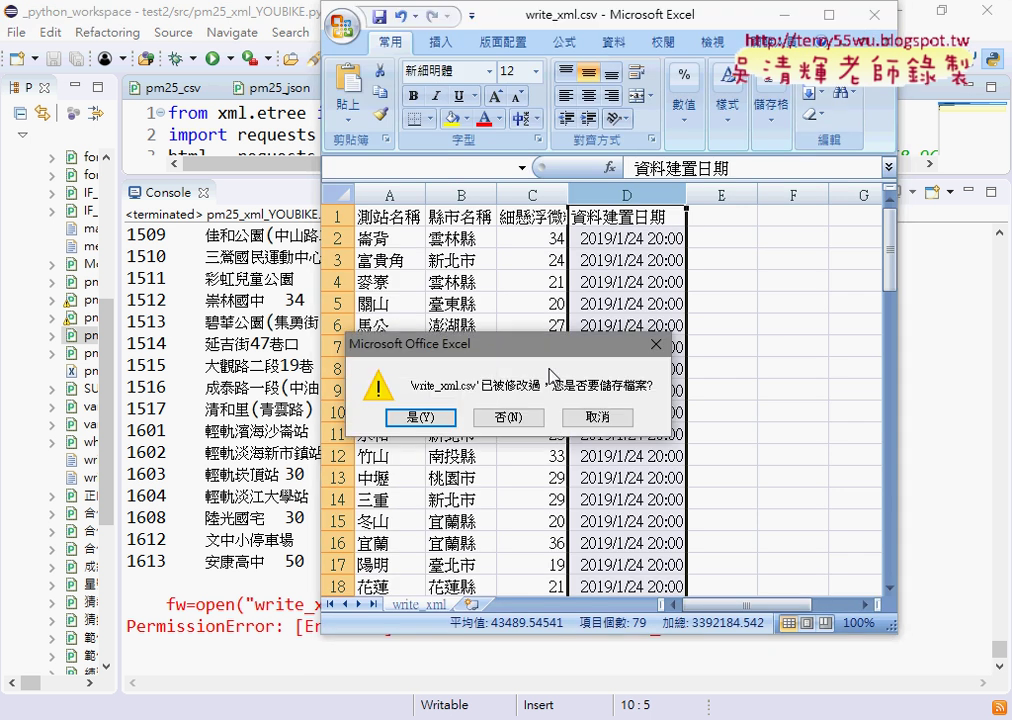
left_click(508, 415)
left_click(212, 57)
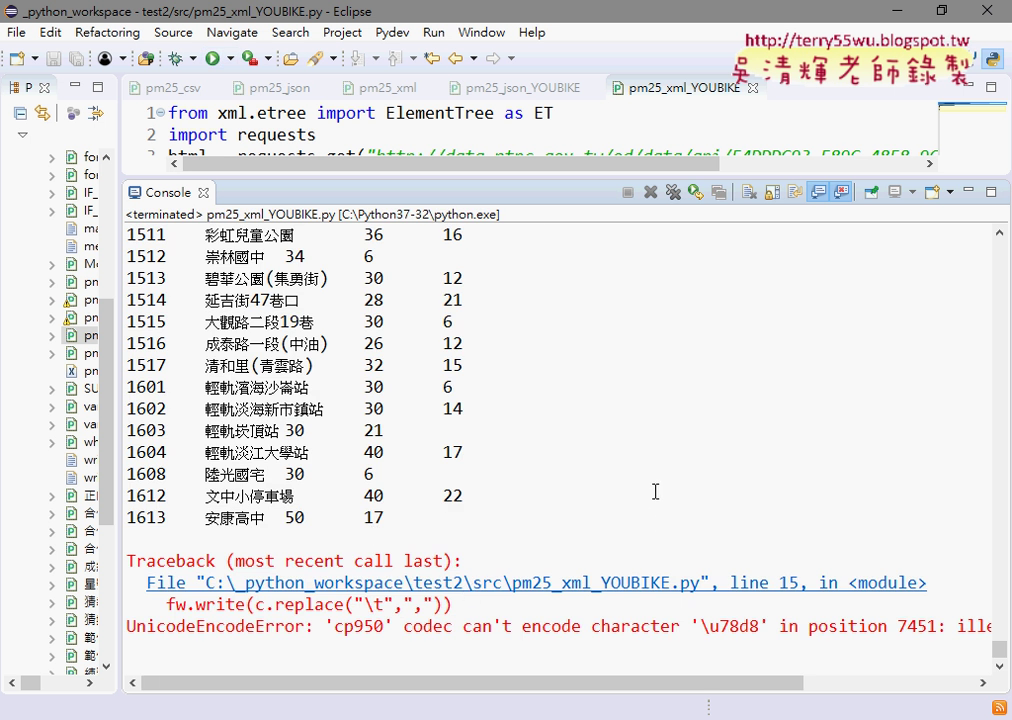
Jump from the traceback to line 15's fw.write call and resize the editor and console panes.
left_click(620, 583)
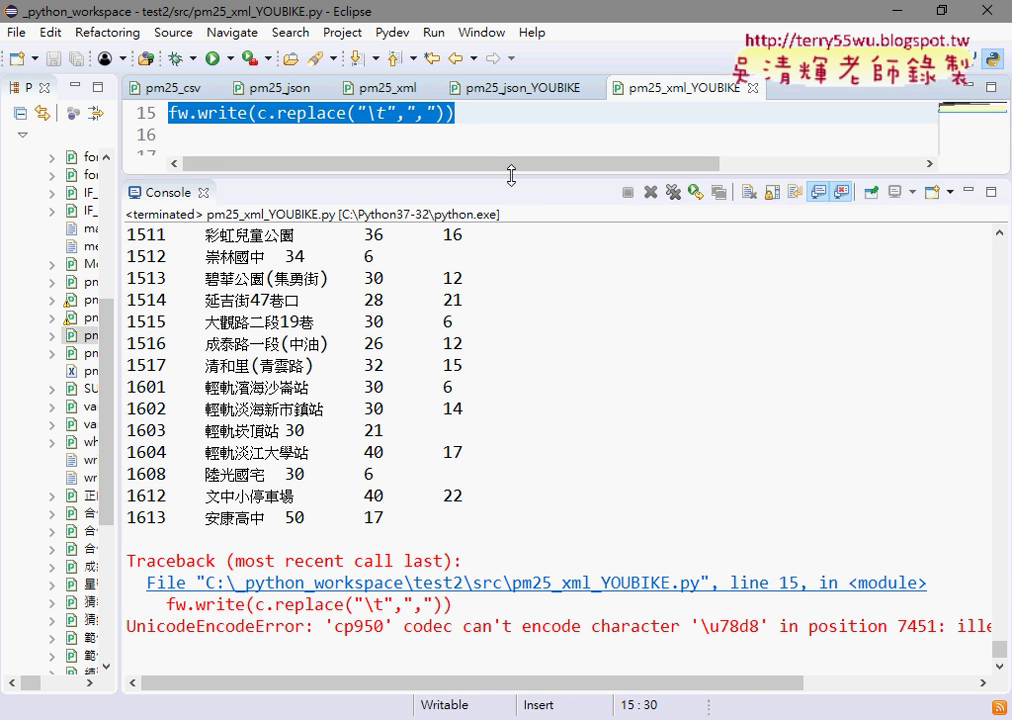
mouse_move(511, 176)
left_mouse_down()
mouse_move(518, 286)
mouse_move(515, 172)
left_mouse_up()
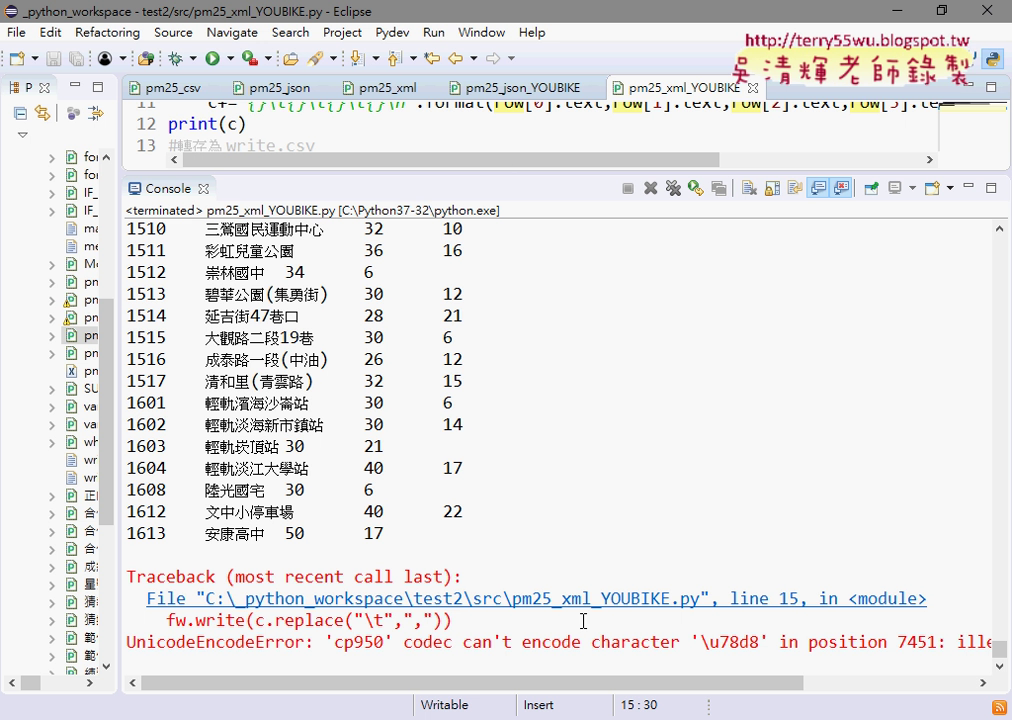
mouse_move(613, 683)
left_mouse_down()
mouse_move(785, 688)
mouse_move(668, 646)
left_mouse_up()
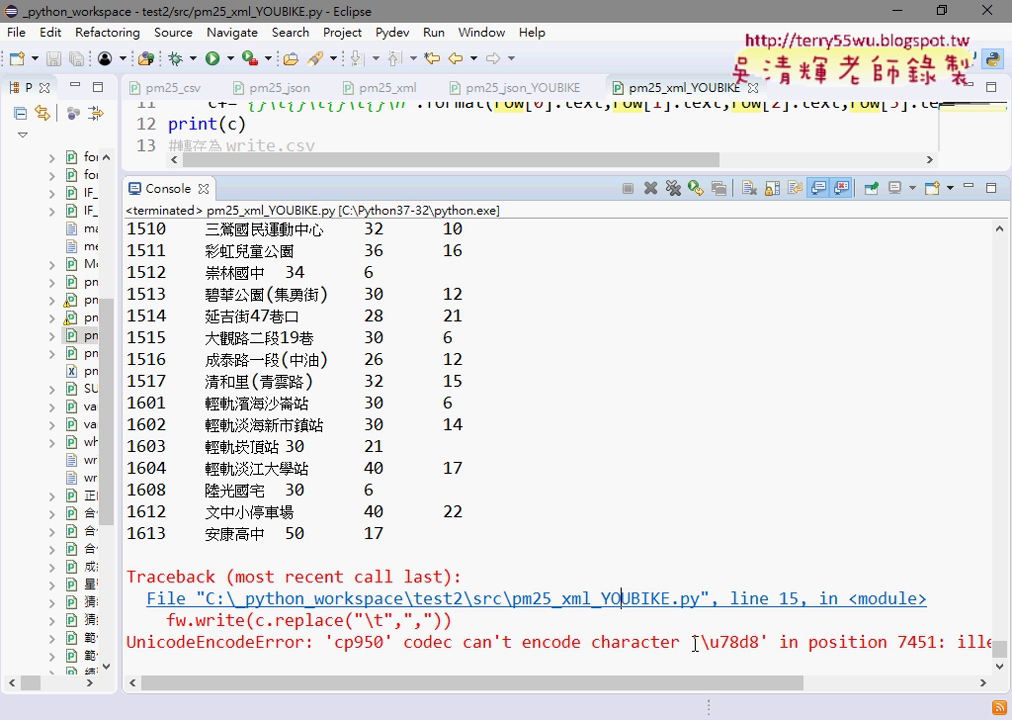
Mark 'cp950' and '\u78d8' in the error, enlarge the editor, then switch to the Google Docs notes.
left_click_drag(698, 642, 760, 649)
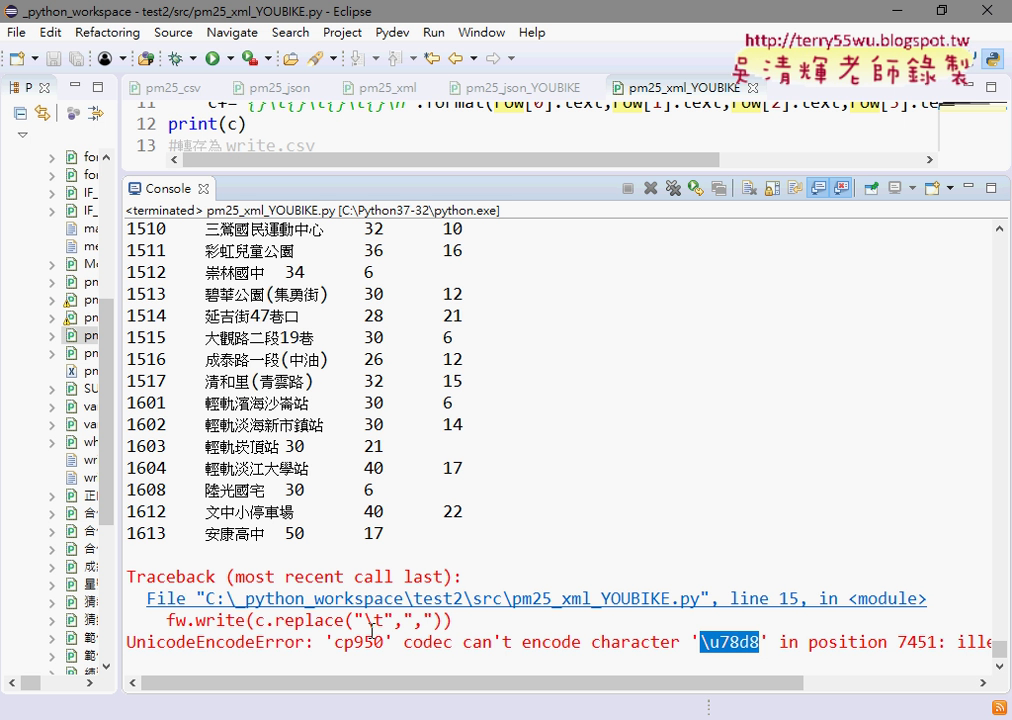
left_click_drag(384, 642, 336, 642)
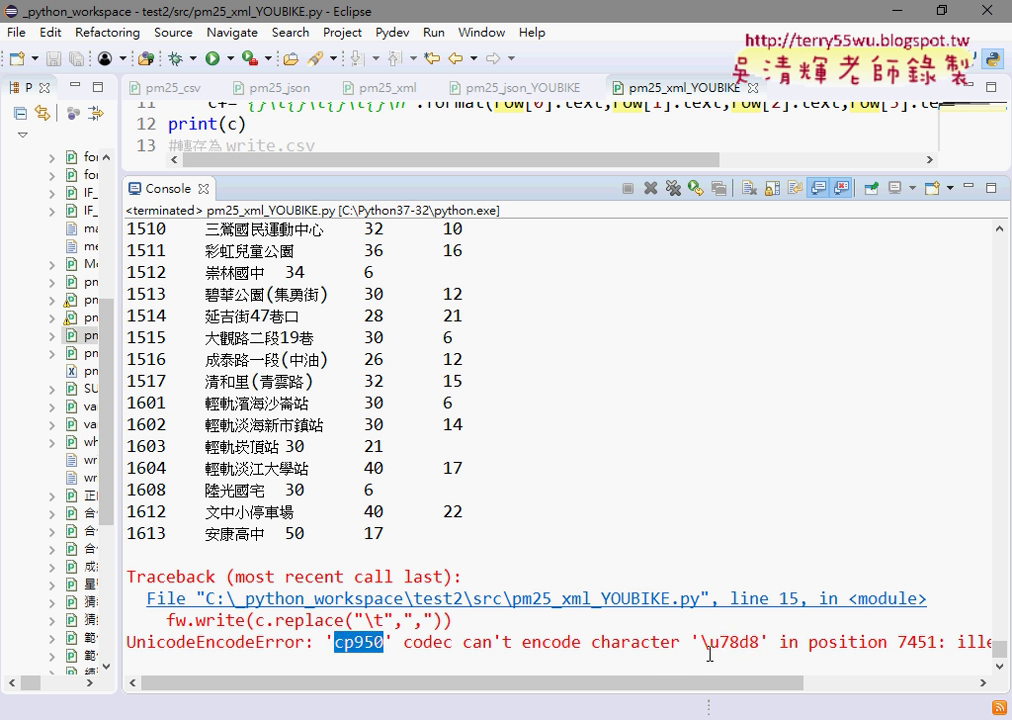
left_click_drag(760, 642, 699, 642)
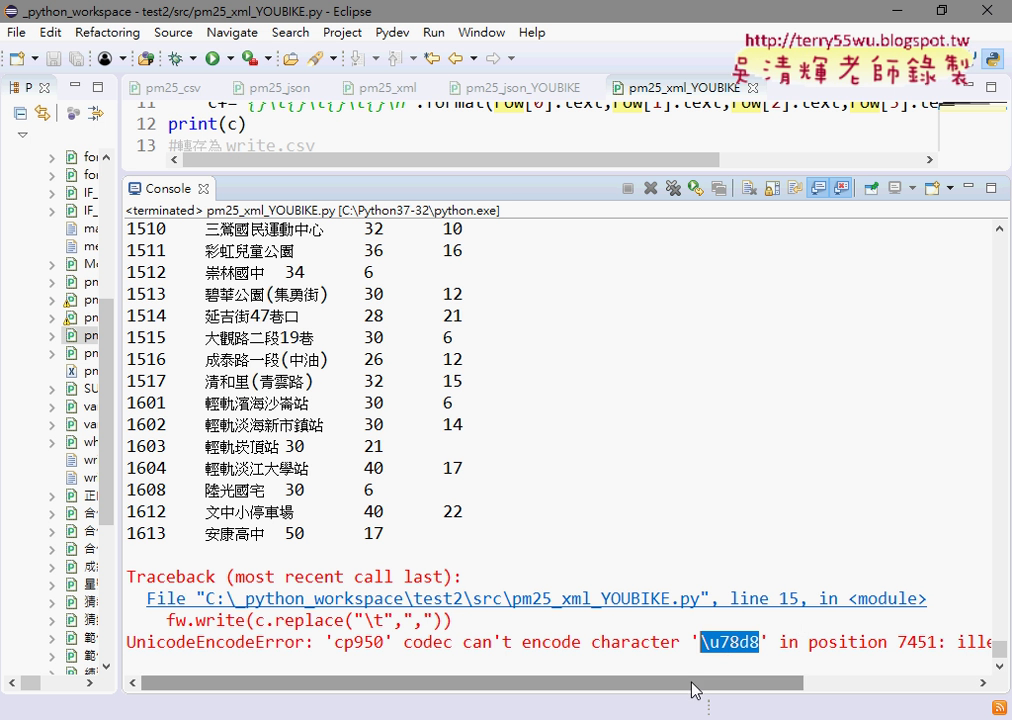
scroll(709, 688, "right", 1)
mouse_move(711, 690)
left_mouse_down()
mouse_move(822, 700)
mouse_move(558, 709)
left_mouse_up()
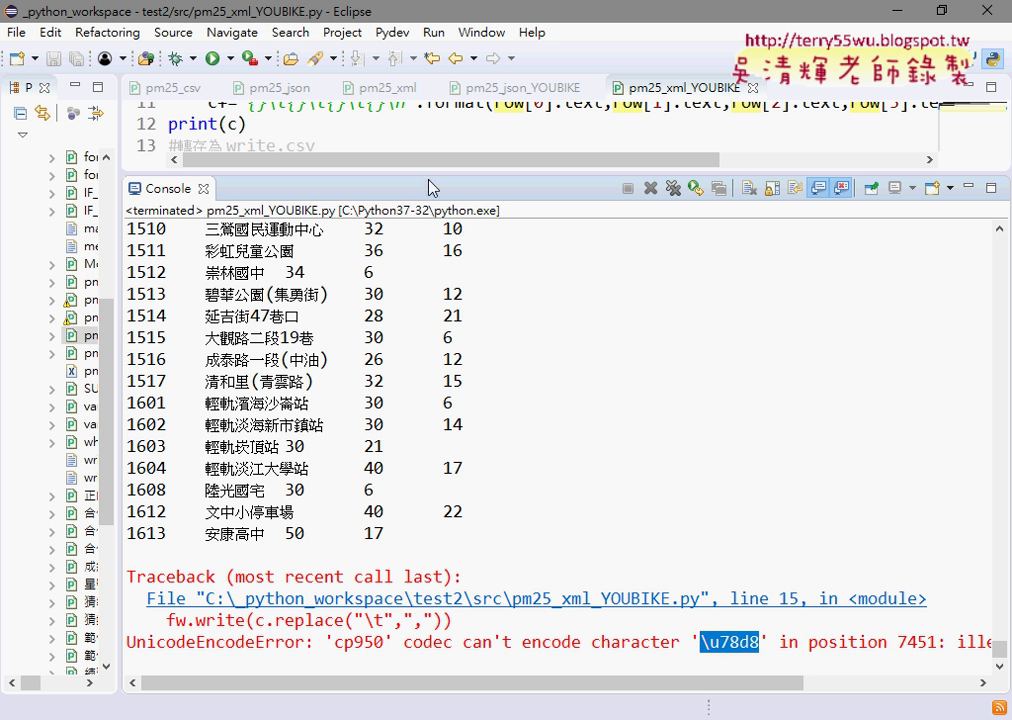
left_click_drag(429, 175, 416, 527)
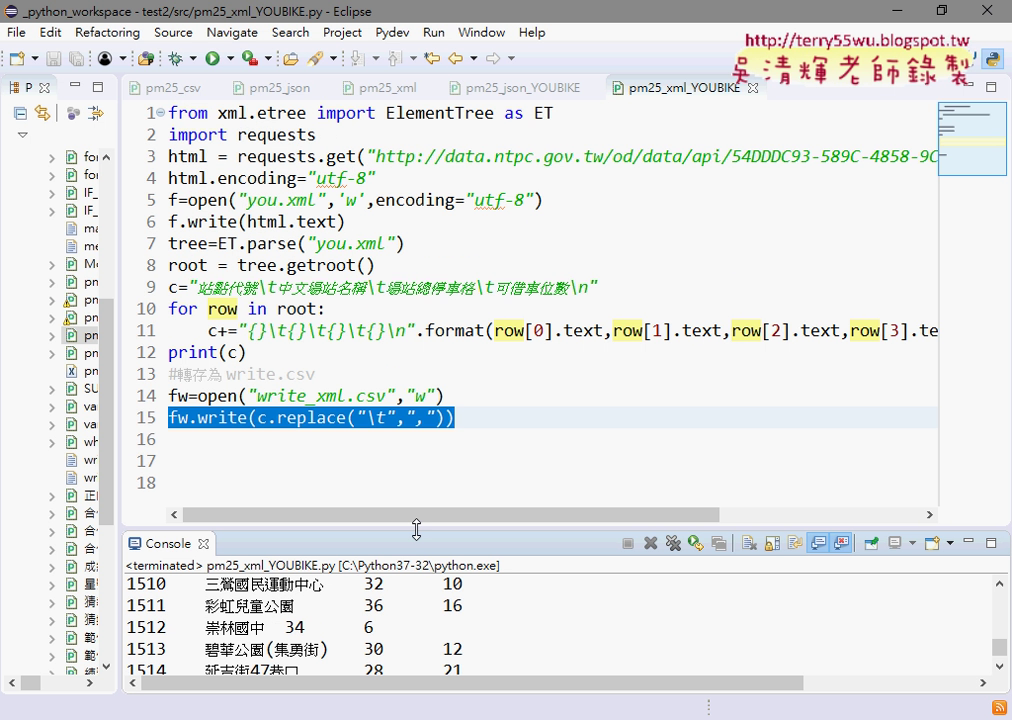
key("alt+Tab")
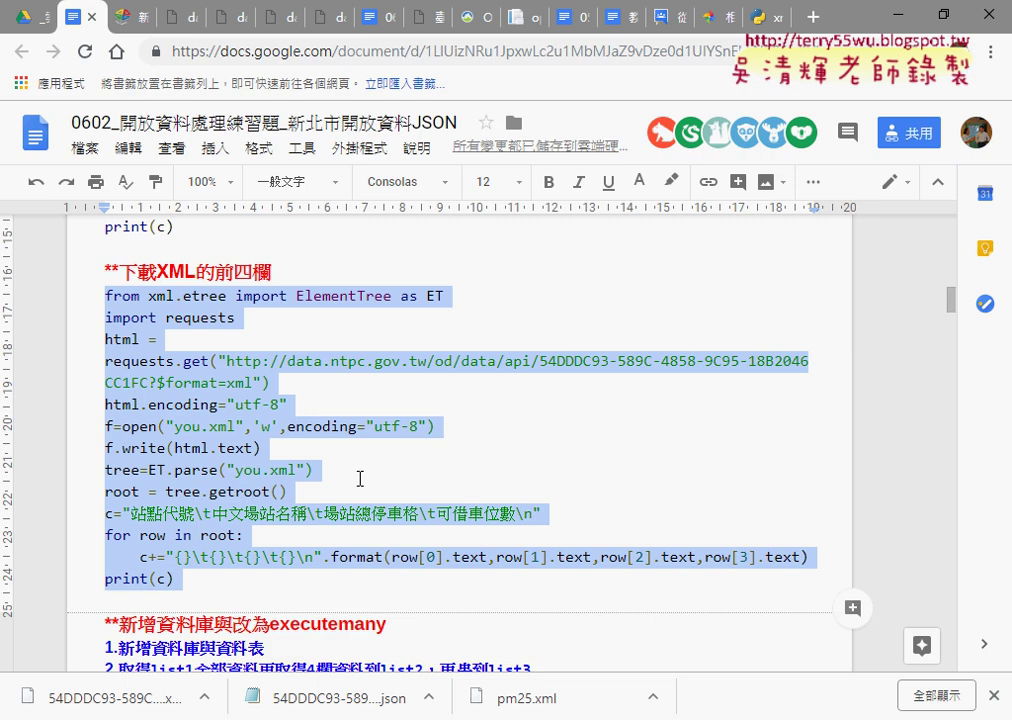
Clear the selection and browse the notes up and down to find the YouBike section.
scroll(355, 340, "down", 3)
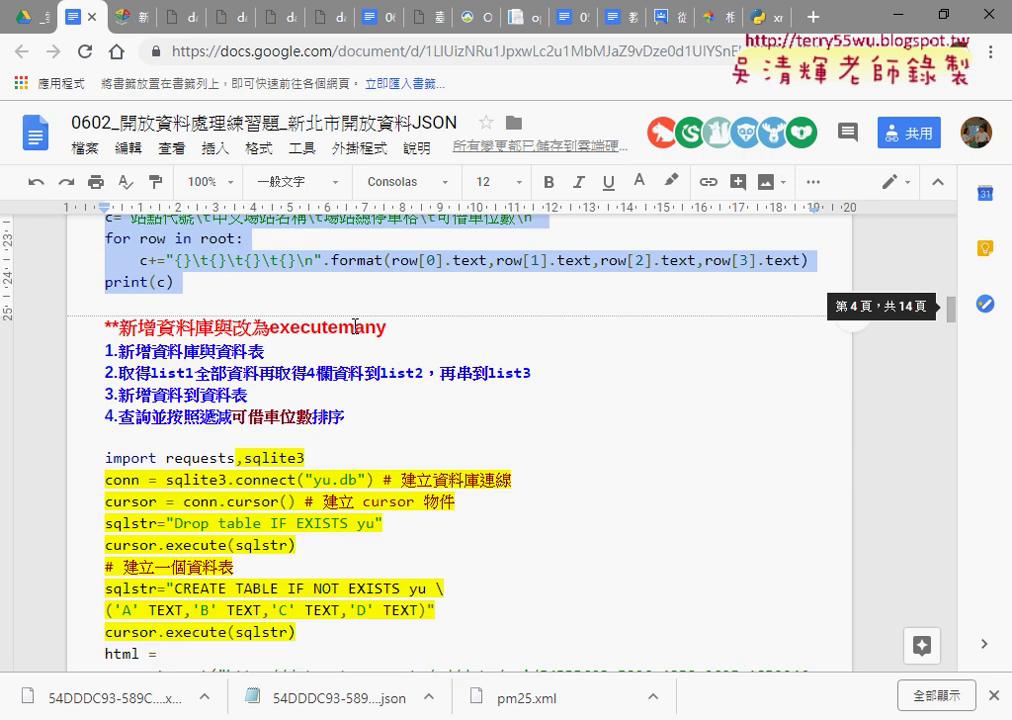
scroll(355, 325, "up", 3)
left_click(452, 427)
scroll(455, 424, "down", 3)
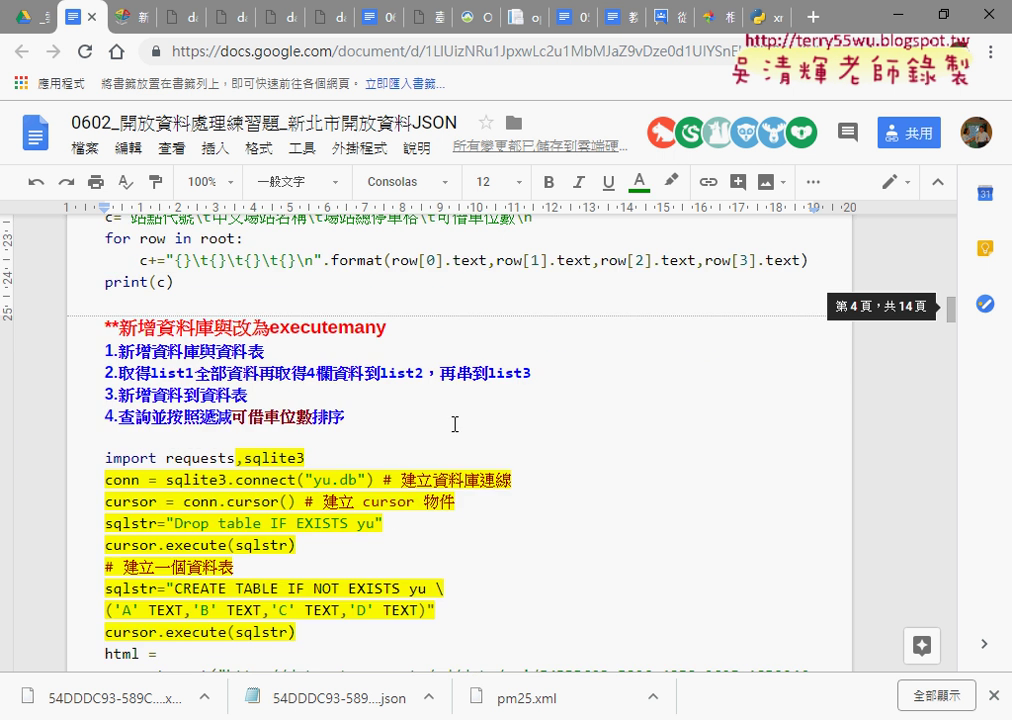
scroll(456, 423, "down", 5)
scroll(457, 422, "down", 2)
scroll(457, 422, "down", 3)
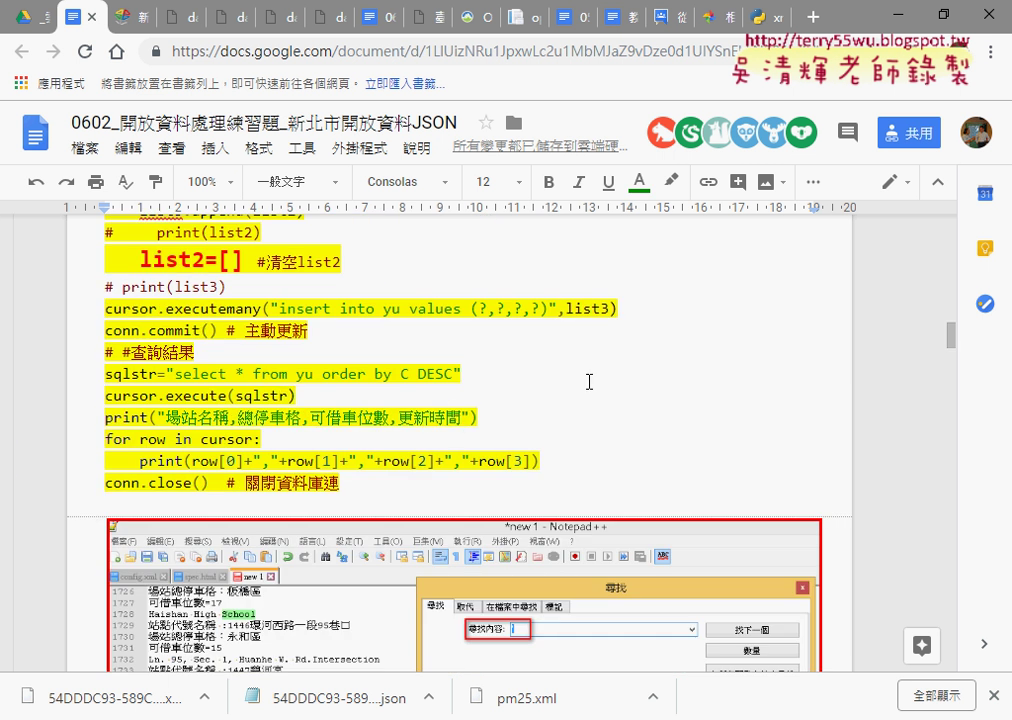
scroll(589, 381, "down", 3)
scroll(583, 380, "down", 2)
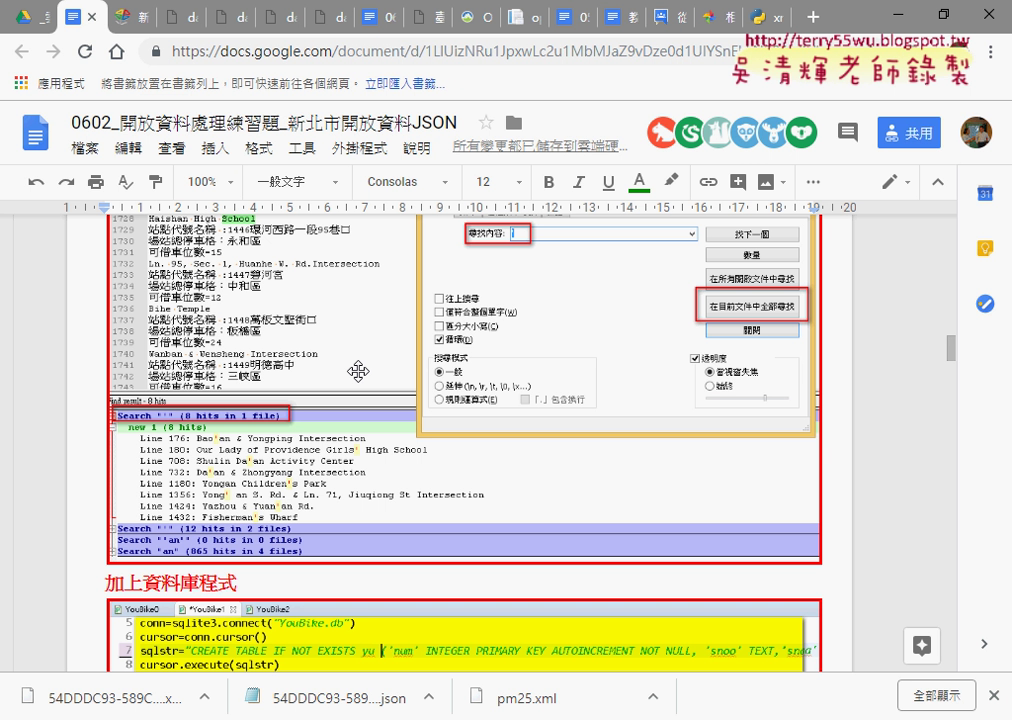
scroll(358, 372, "down", 4)
scroll(358, 370, "down", 2)
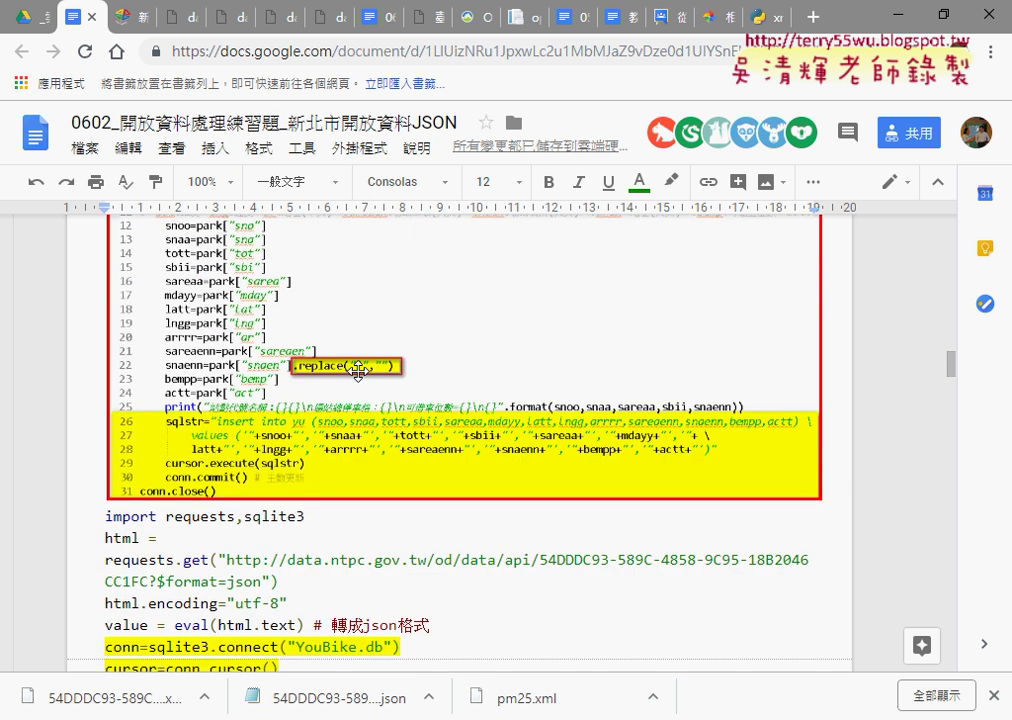
scroll(358, 370, "up", 3)
scroll(358, 371, "up", 2)
scroll(358, 372, "up", 1)
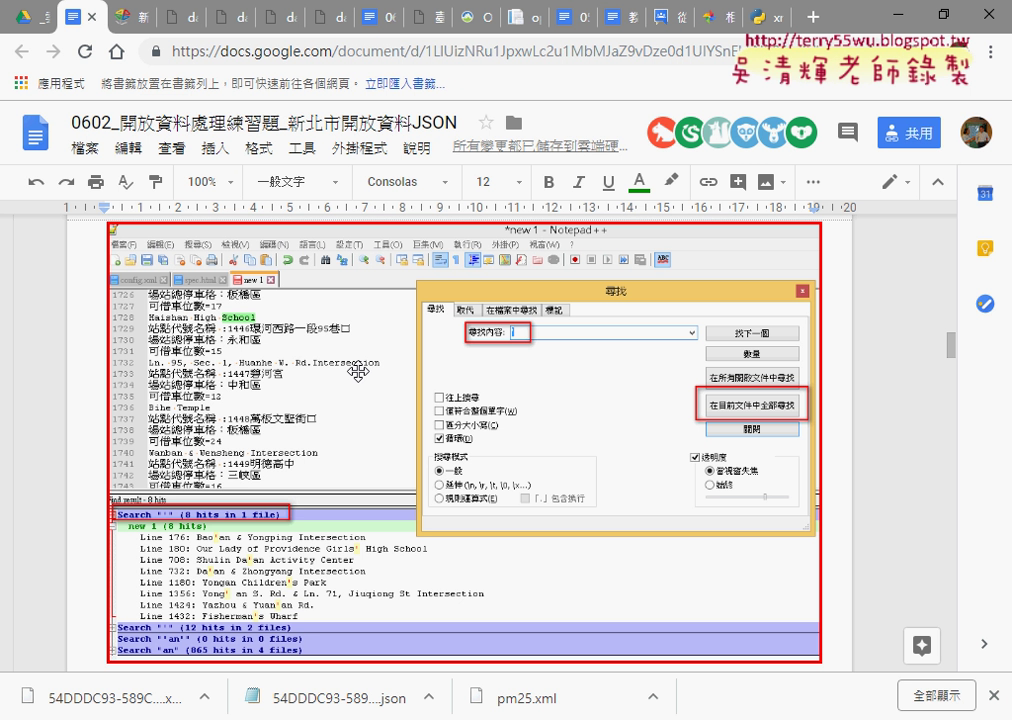
scroll(510, 436, "up", 4)
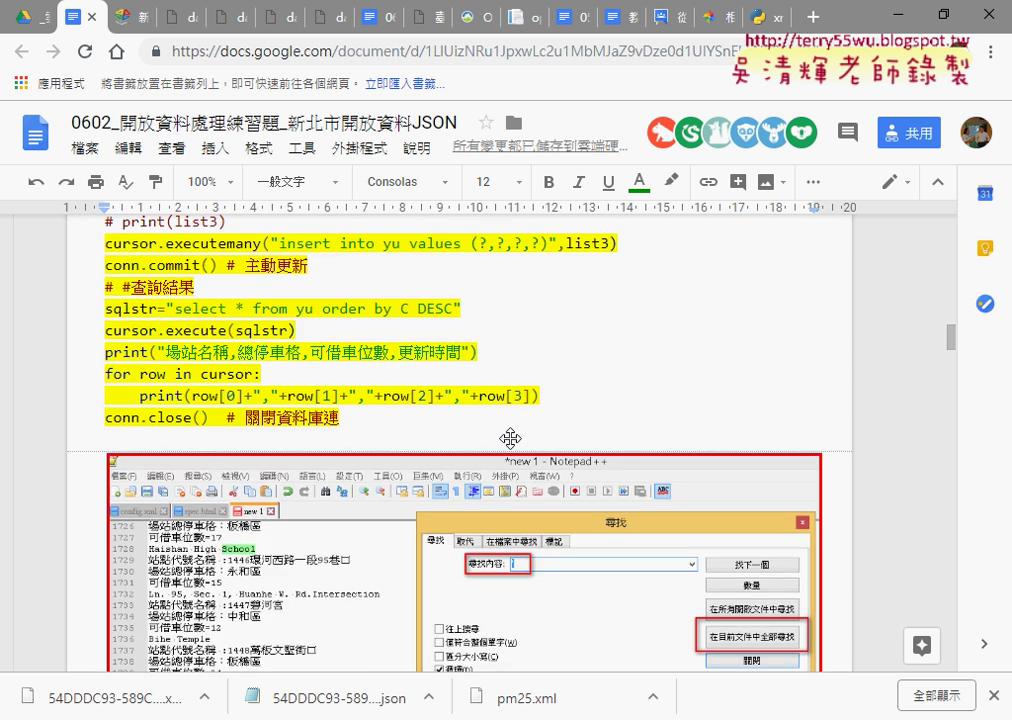
scroll(543, 439, "up", 1)
scroll(543, 439, "up", 3)
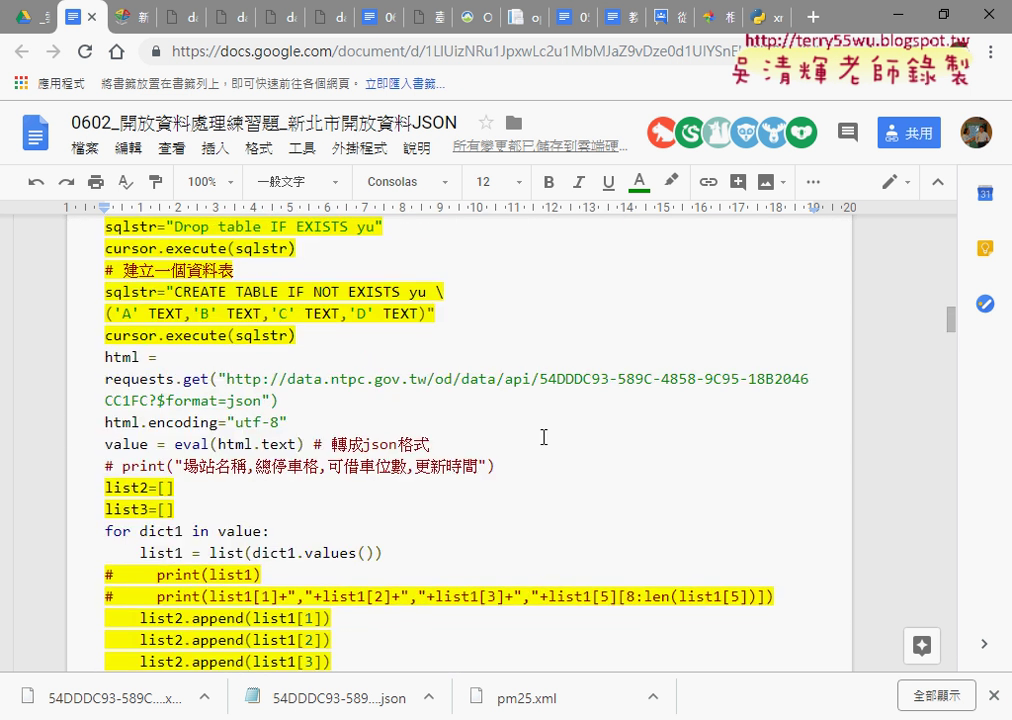
scroll(543, 439, "up", 1)
scroll(543, 437, "up", 2)
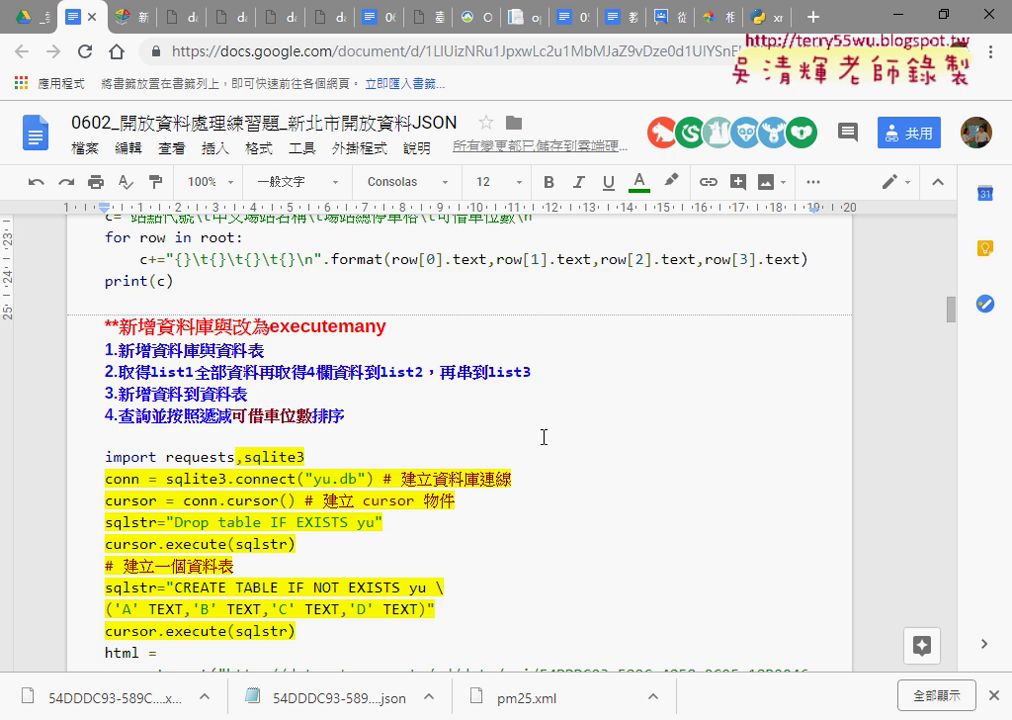
scroll(543, 437, "up", 1)
scroll(543, 437, "down", 2)
scroll(543, 437, "down", 5)
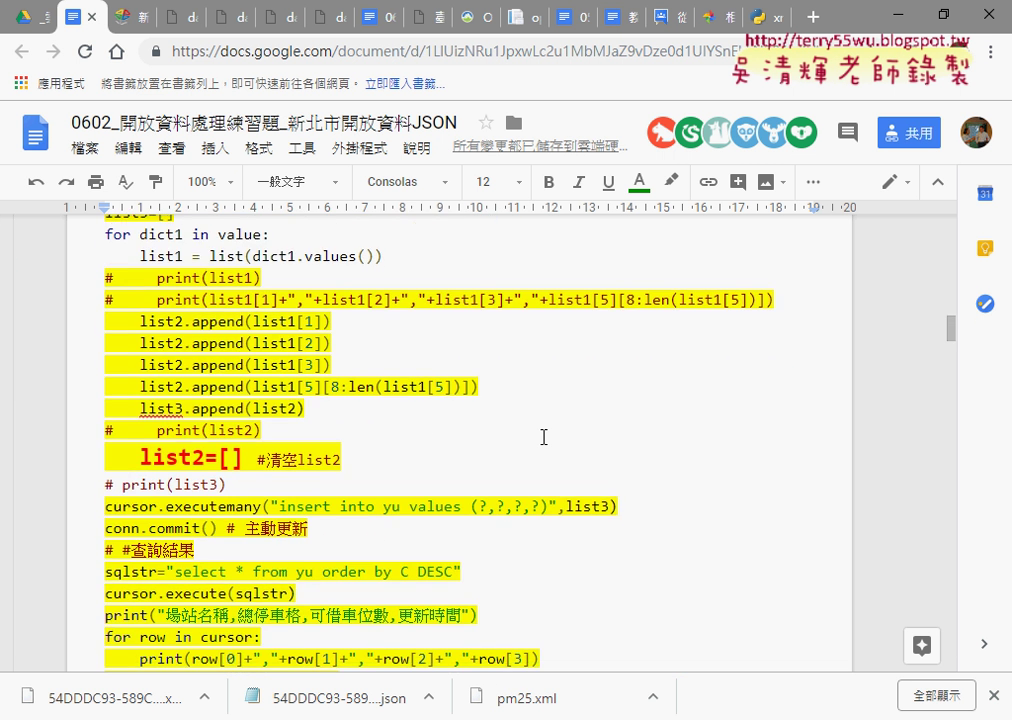
scroll(543, 437, "down", 3)
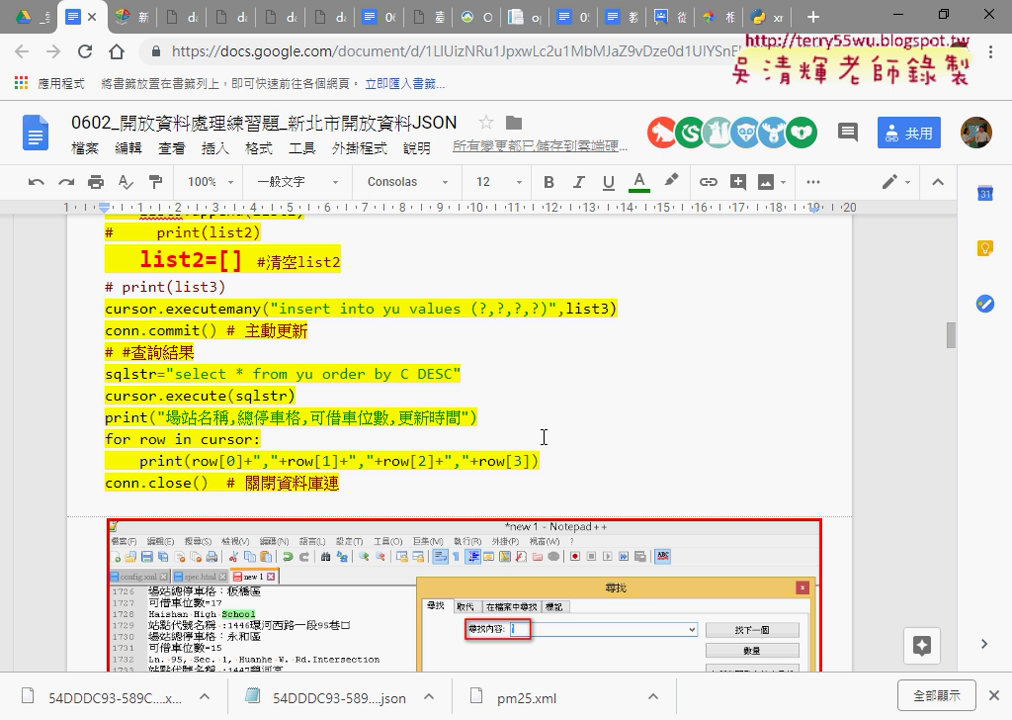
scroll(543, 437, "down", 3)
scroll(543, 437, "down", 2)
scroll(543, 437, "down", 2)
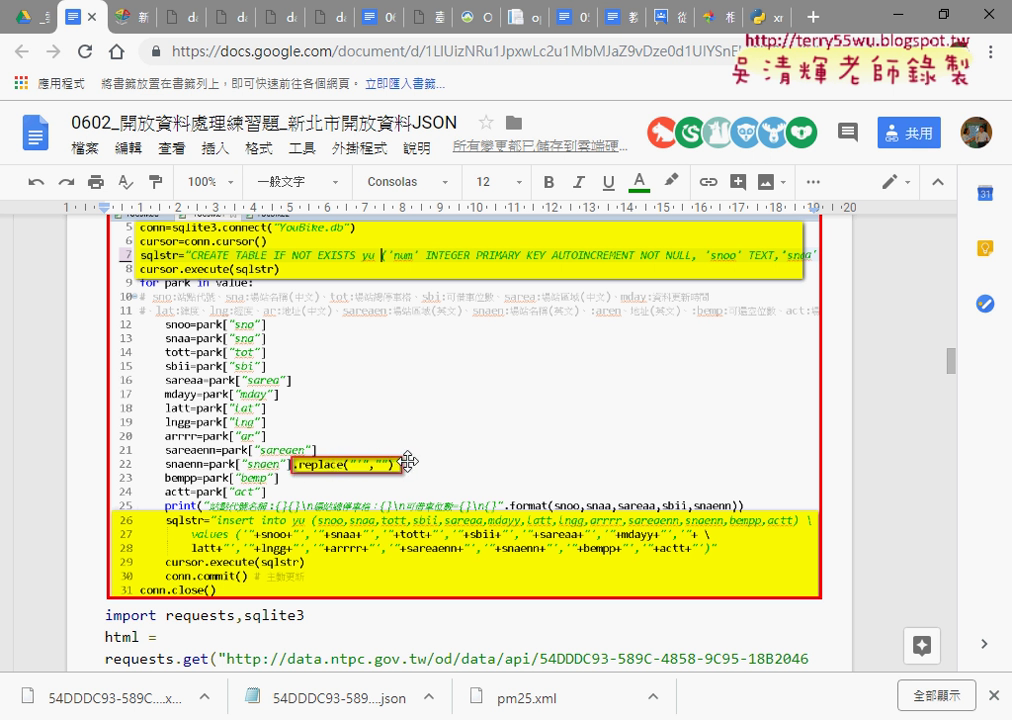
scroll(445, 454, "down", 2)
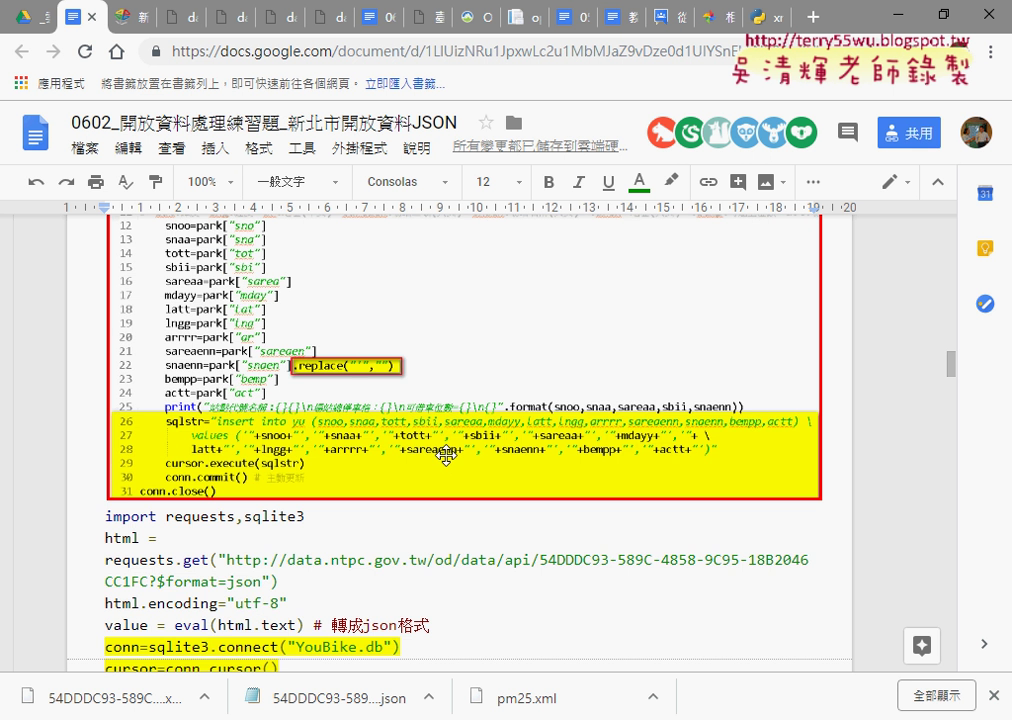
scroll(463, 451, "down", 5)
scroll(463, 451, "down", 3)
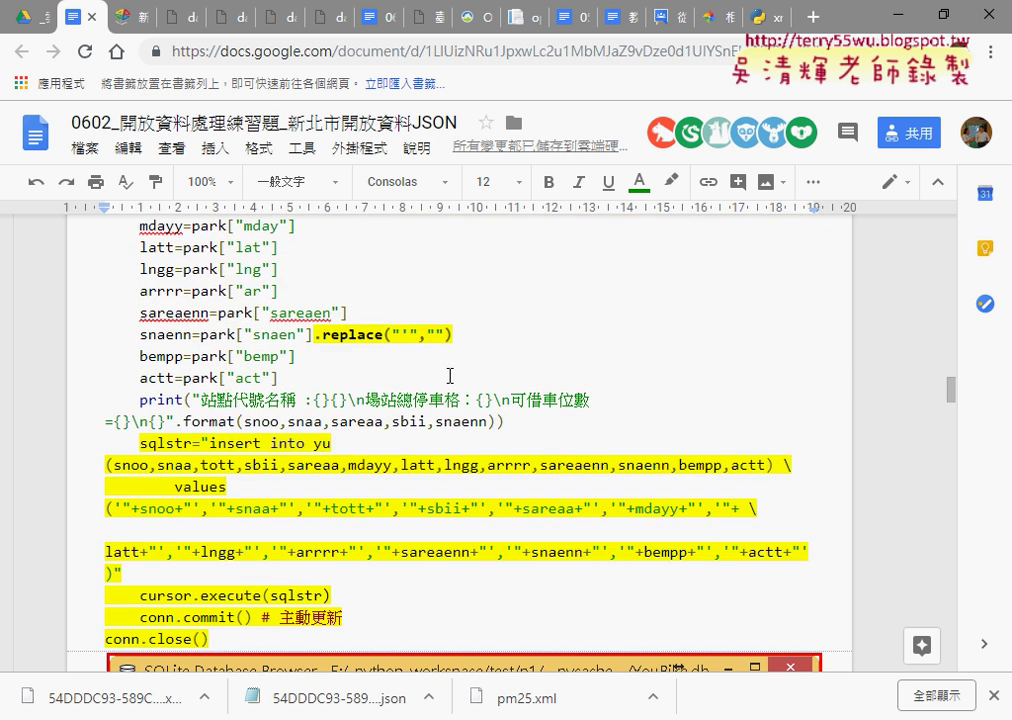
Highlight the snaenn replace line, then bring up the data.gov.tw/dataset/28318 link preview.
left_click_drag(453, 334, 131, 334)
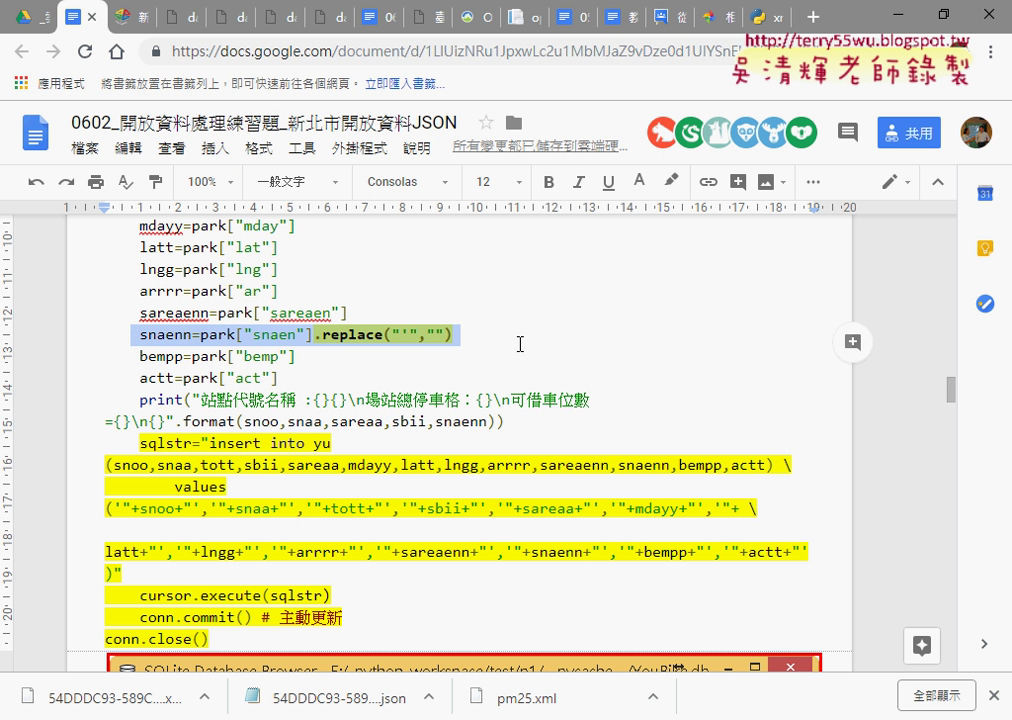
scroll(520, 344, "down", 3)
scroll(520, 344, "down", 3)
scroll(520, 344, "down", 4)
scroll(520, 344, "down", 2)
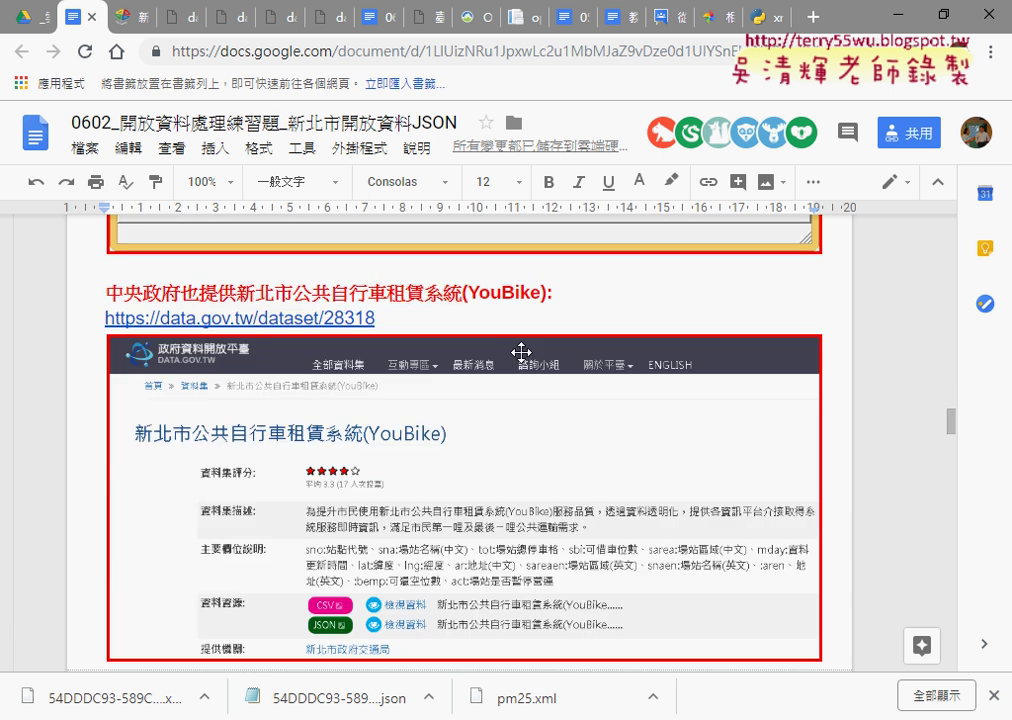
scroll(521, 352, "down", 2)
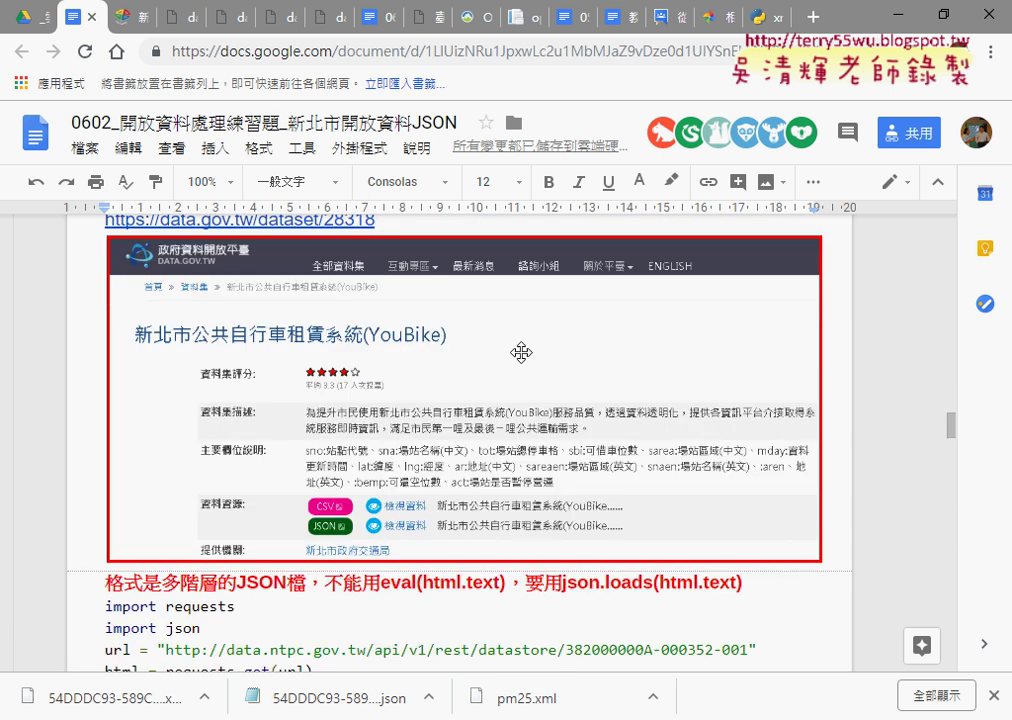
scroll(521, 352, "up", 4)
left_click(524, 408)
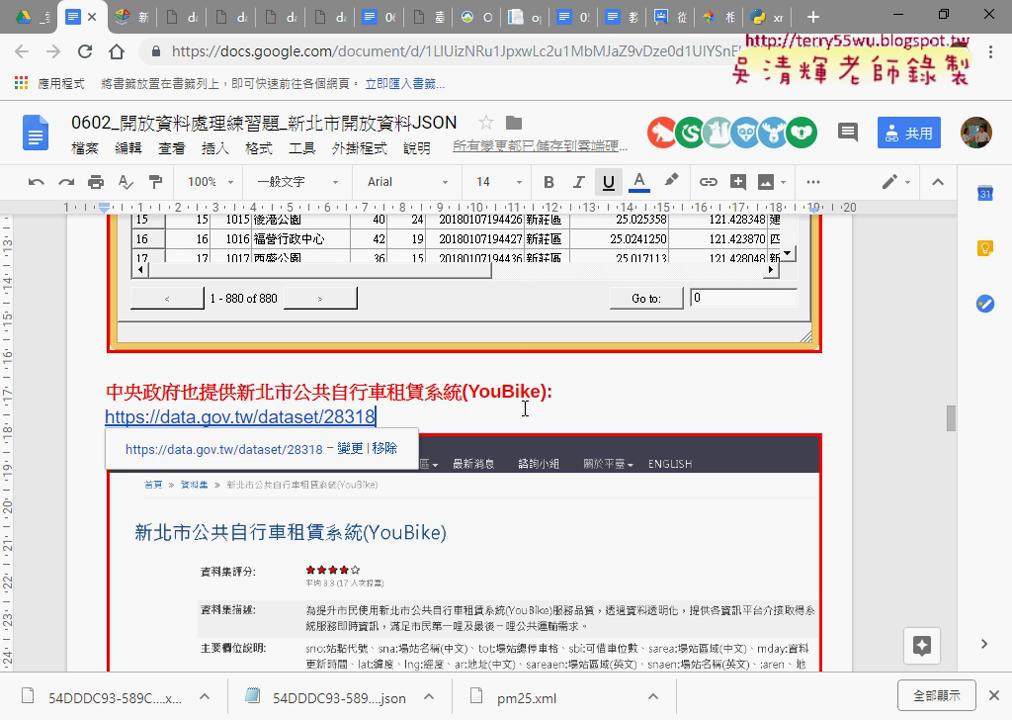
left_click(339, 427)
Open the data.gov.tw dataset 28318 page, scroll to its CSV/JSON downloads, then return to the notes.
left_click(290, 449)
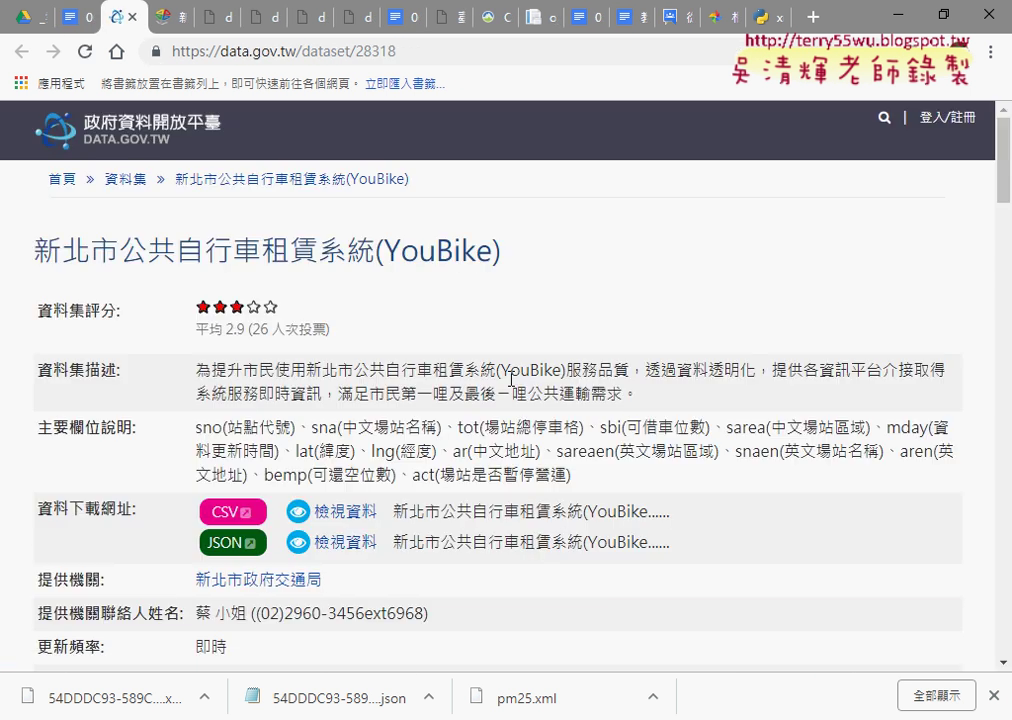
scroll(511, 380, "down", 1)
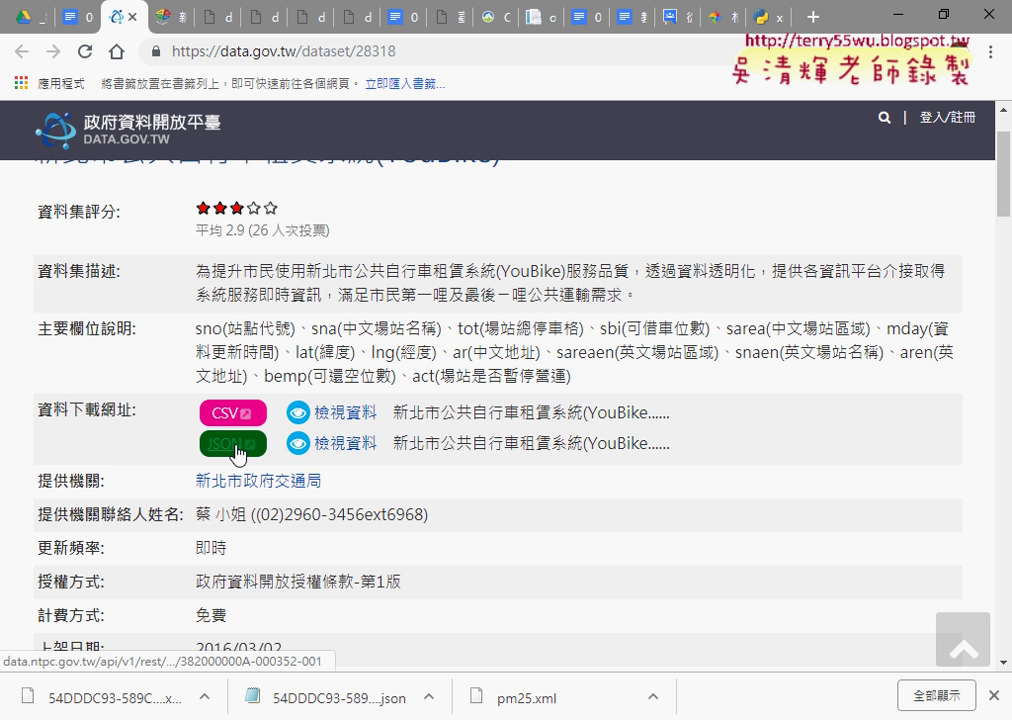
scroll(524, 445, "down", 1)
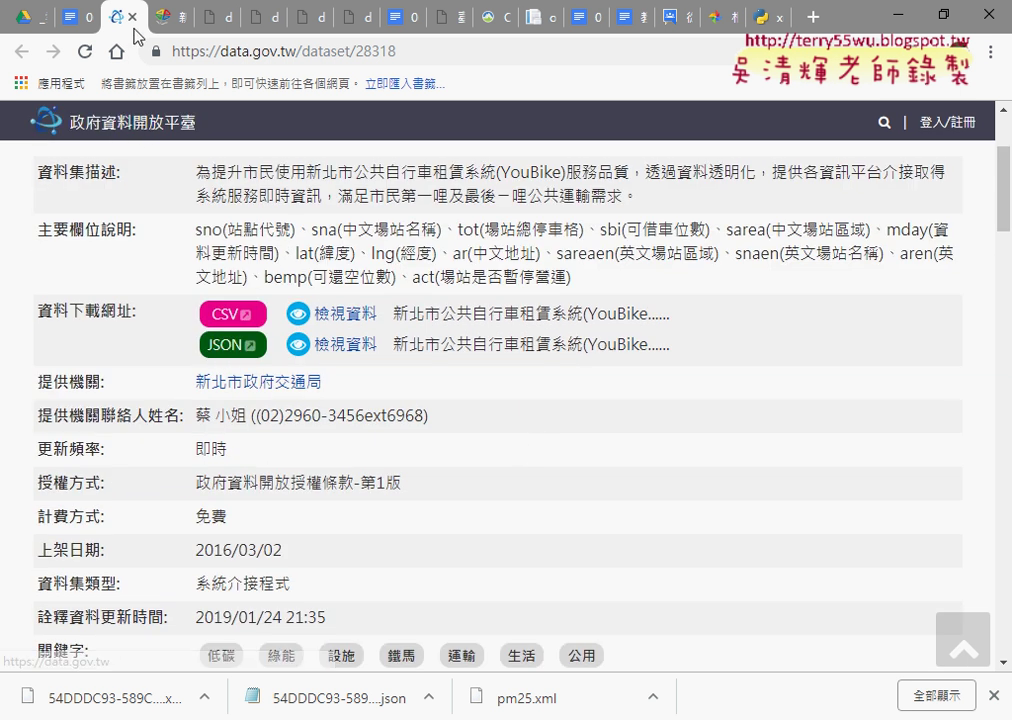
left_click(80, 17)
Download the TISV roadlevel_value5.xml.gz practice file from its source link in the notes.
middle_click(521, 330)
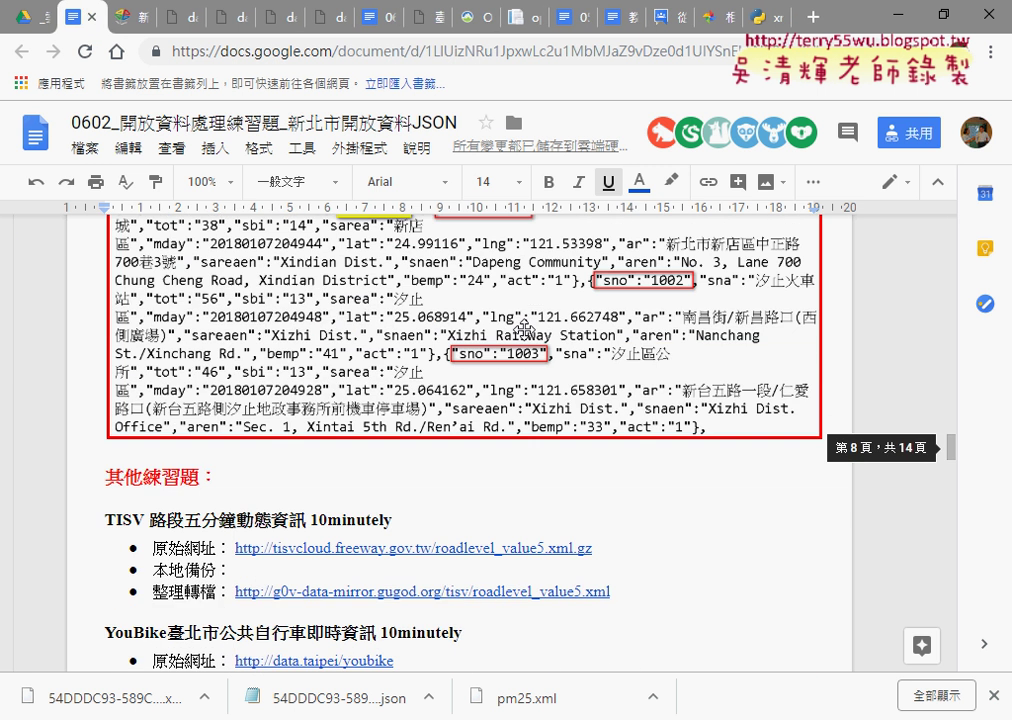
scroll(524, 330, "down", 4)
scroll(524, 330, "up", 1)
scroll(524, 330, "up", 2)
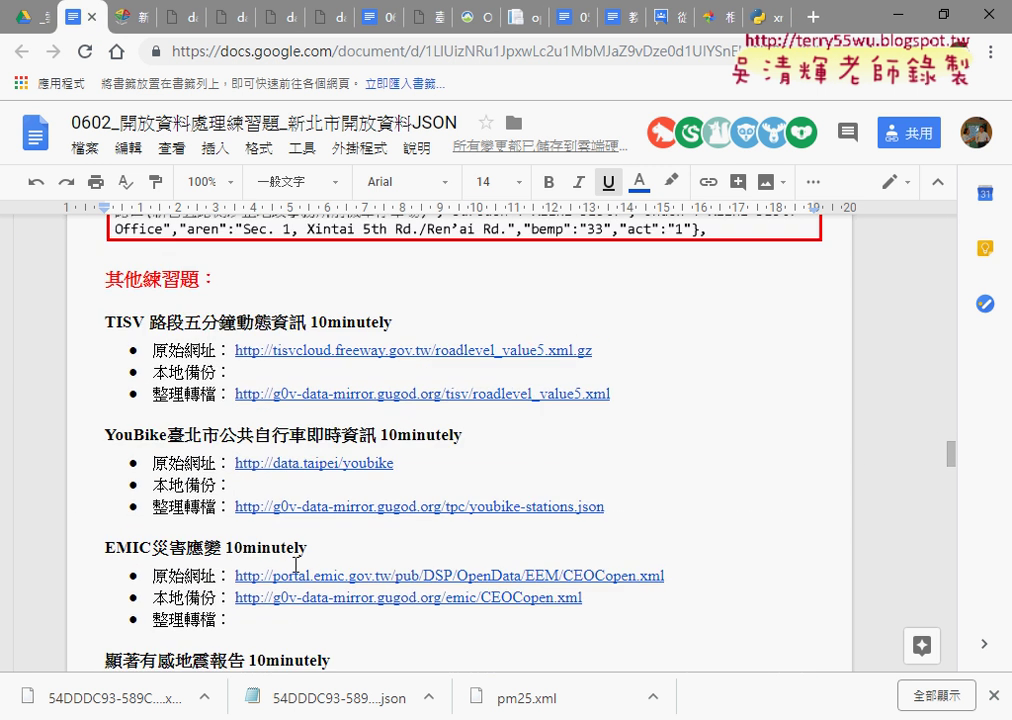
scroll(382, 535, "down", 1)
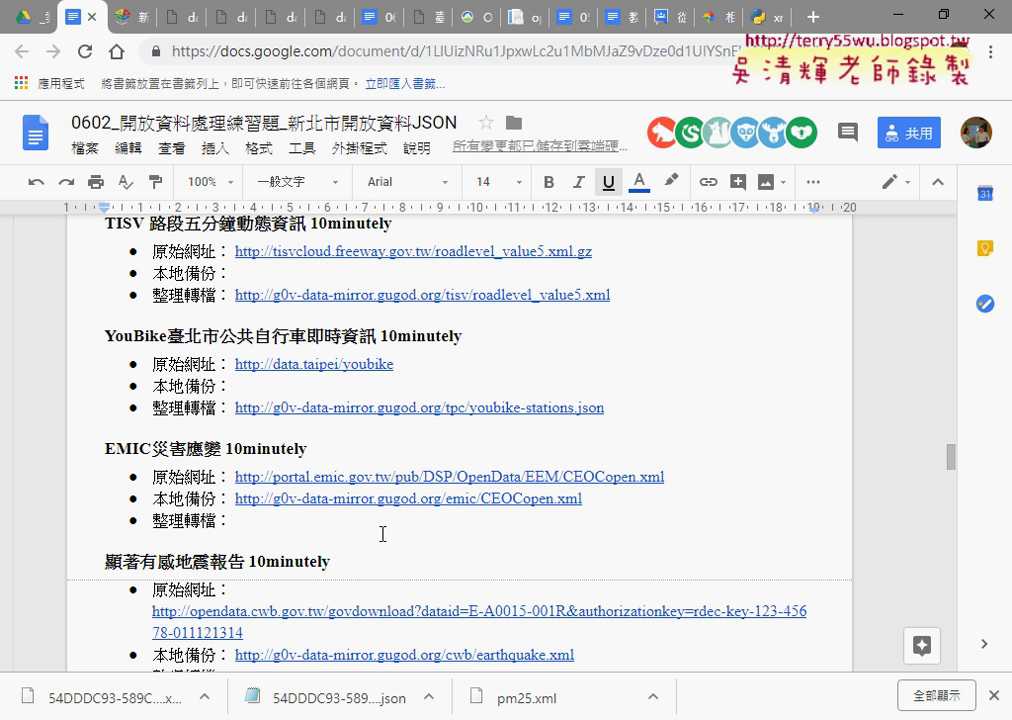
scroll(382, 535, "up", 1)
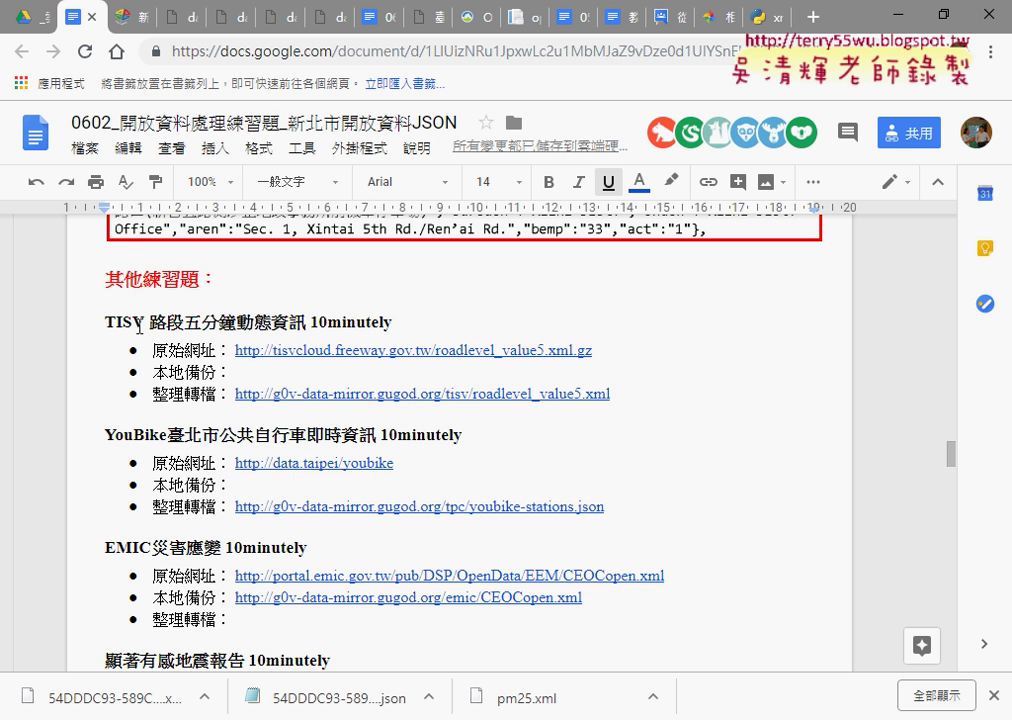
left_click_drag(144, 322, 93, 322)
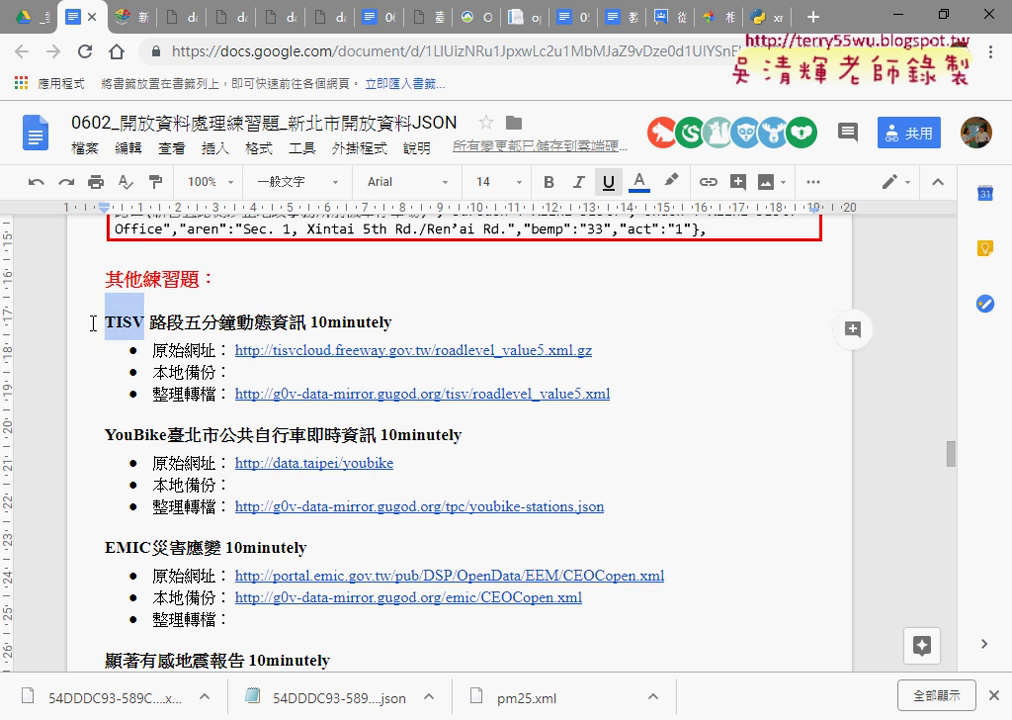
left_click(332, 350)
left_click(345, 382)
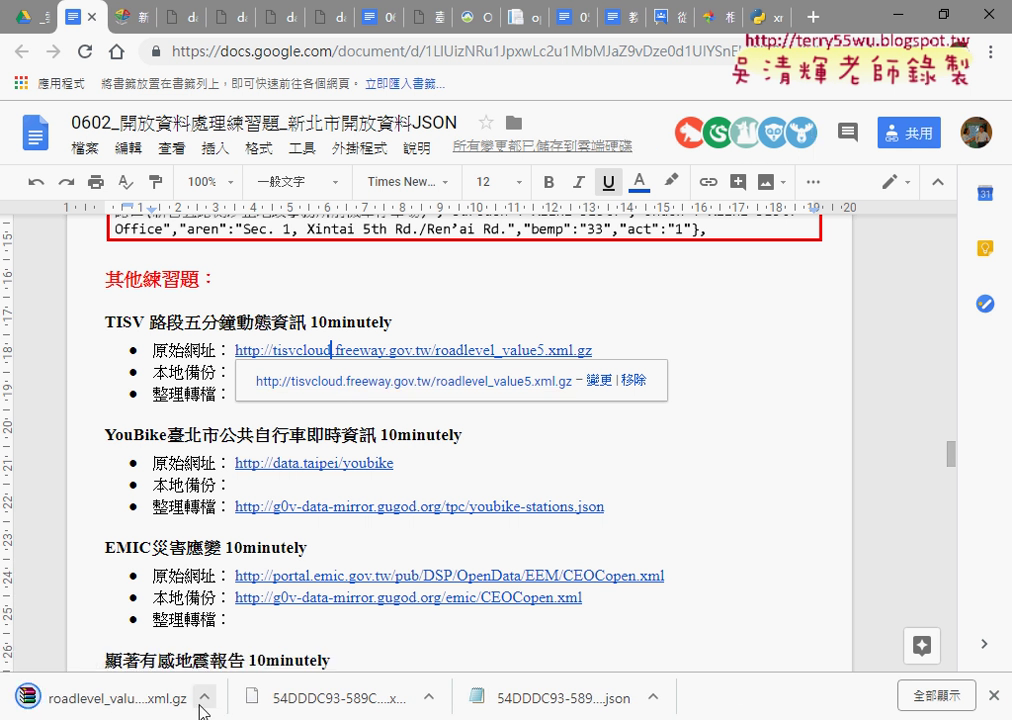
left_click(562, 425)
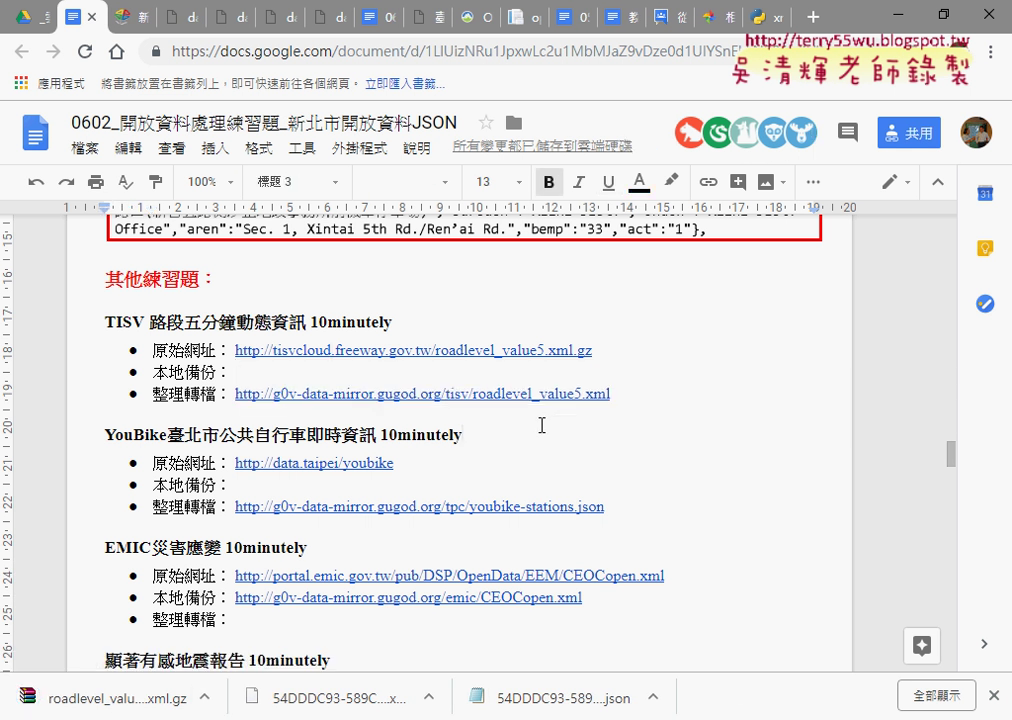
Open the 0604_網頁資料擷取基礎與外匯 notes from the Google Drive course folder.
scroll(540, 422, "down", 2)
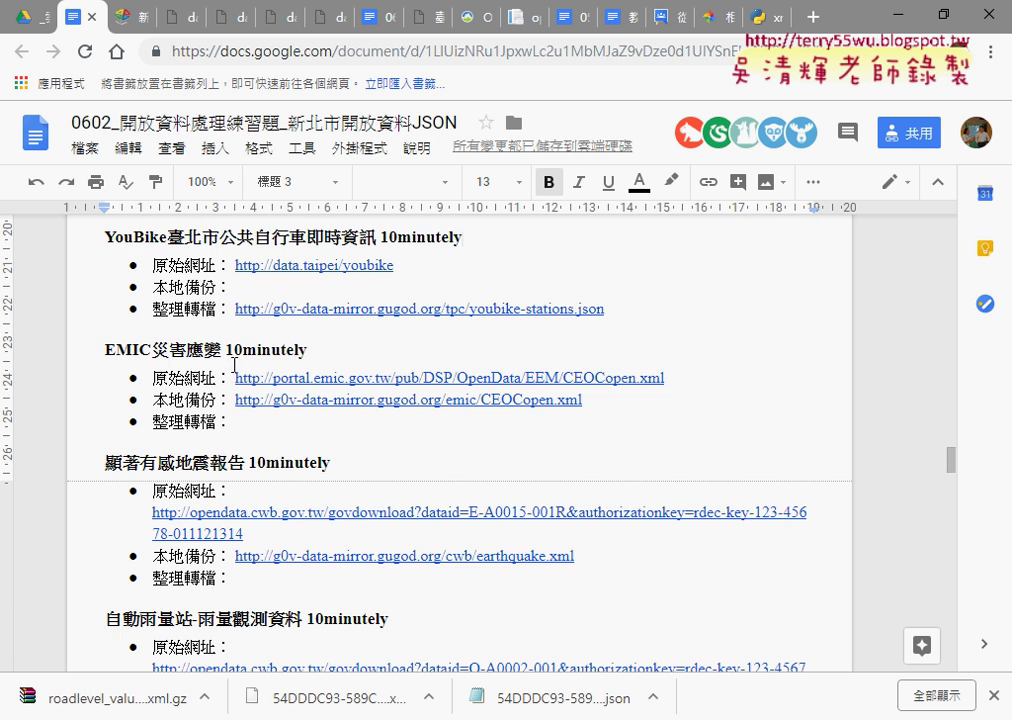
scroll(350, 354, "down", 1)
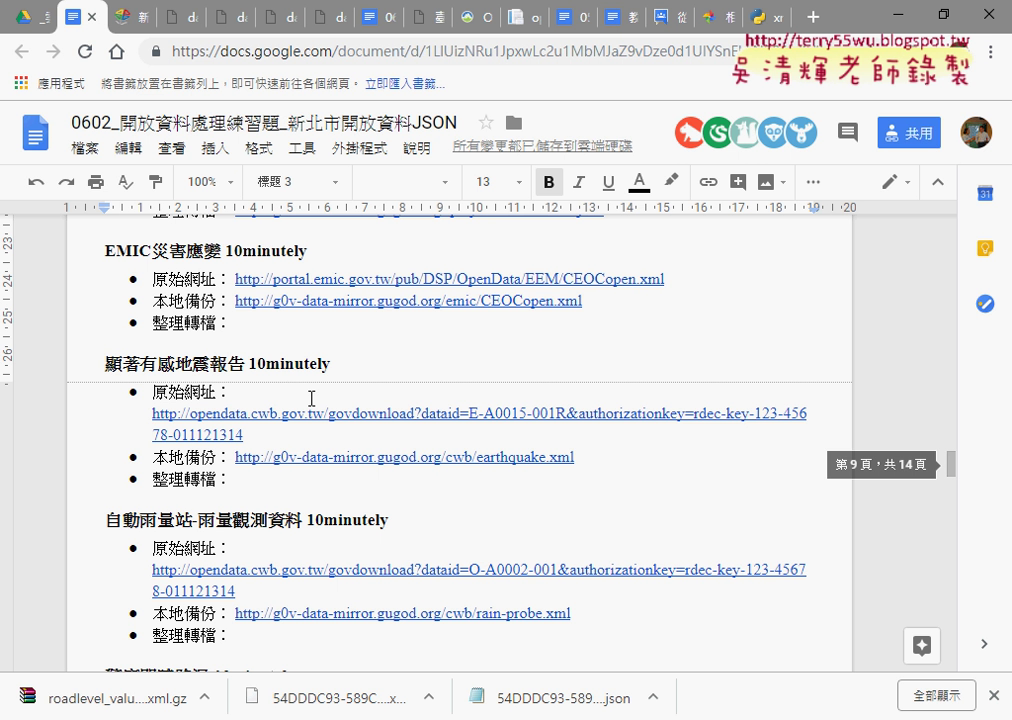
scroll(311, 398, "down", 1)
scroll(311, 398, "down", 1)
scroll(311, 398, "down", 1)
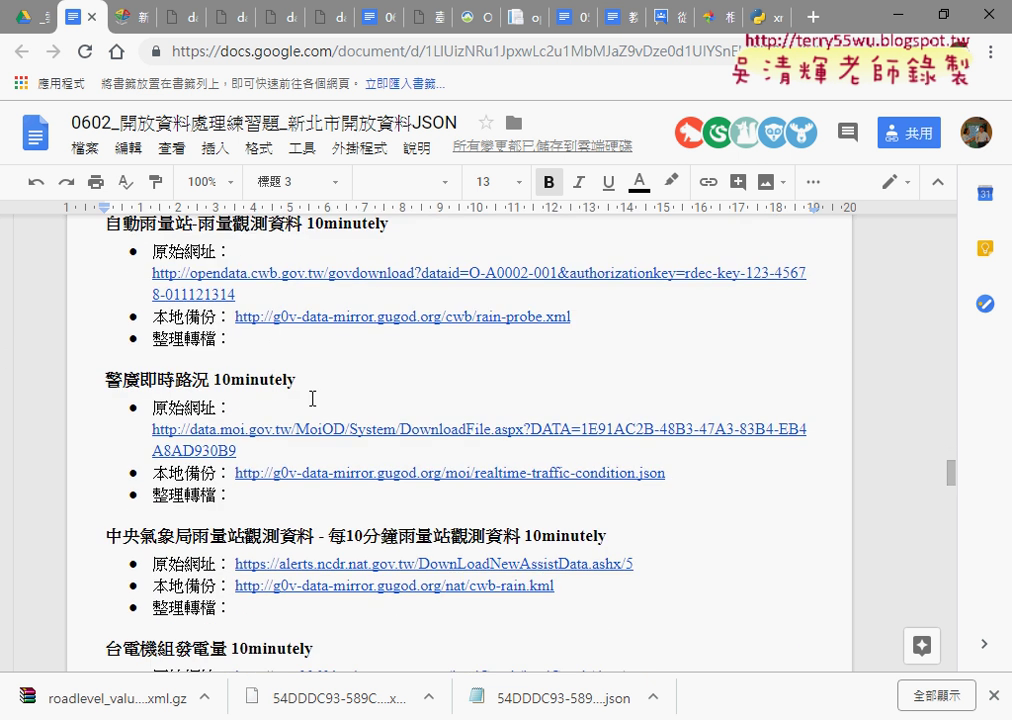
scroll(312, 397, "down", 2)
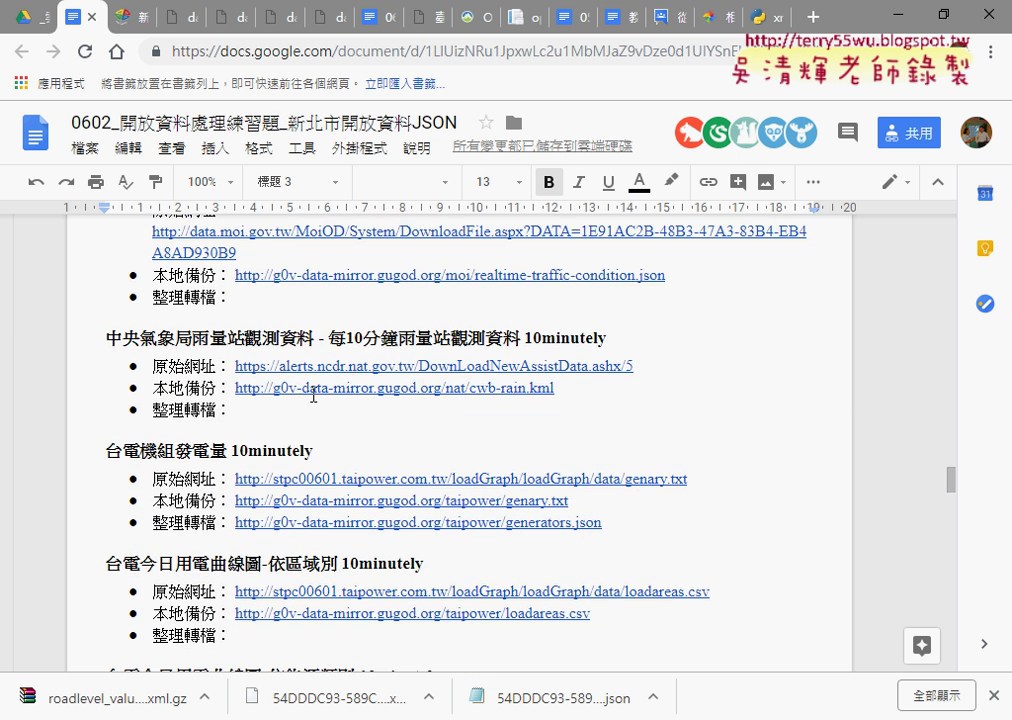
scroll(313, 396, "down", 1)
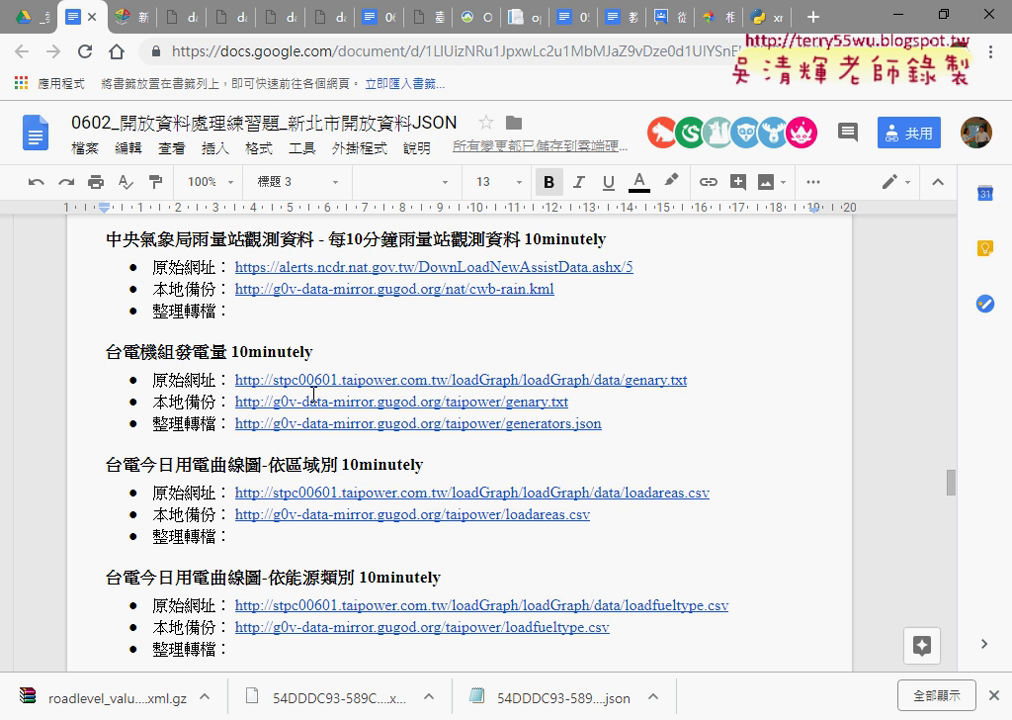
left_click(38, 17)
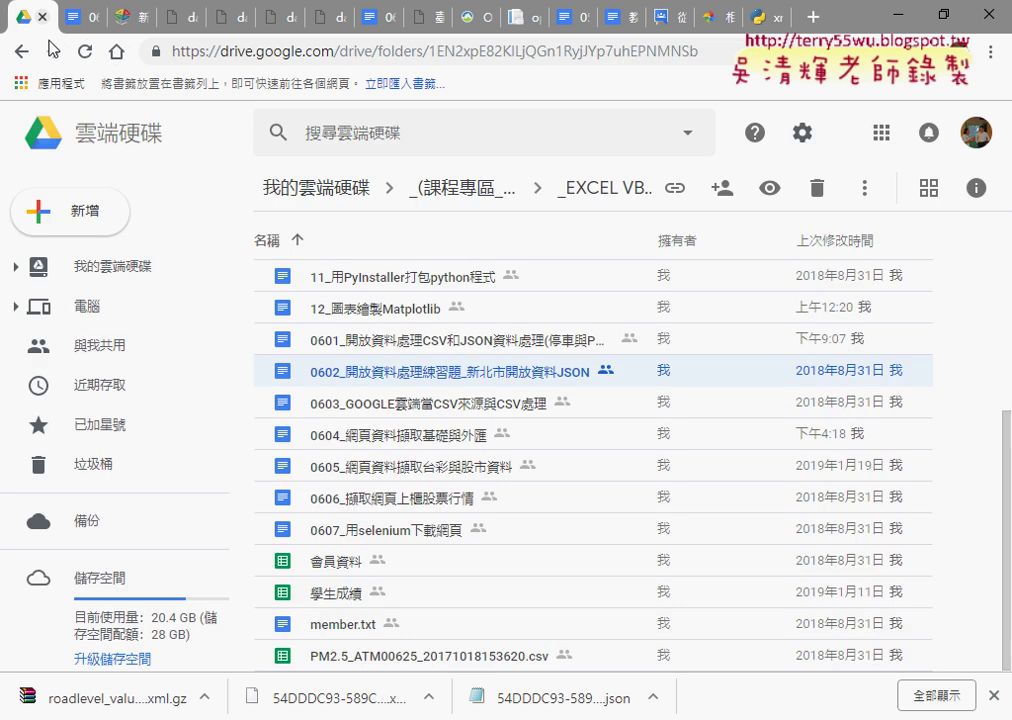
left_click(446, 440)
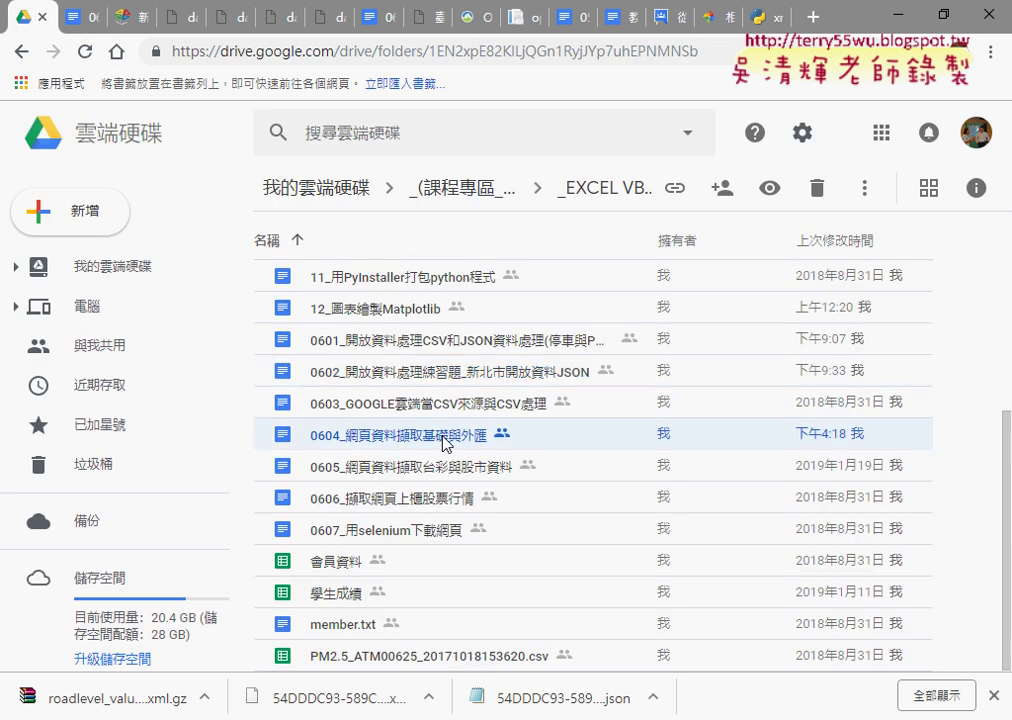
double_click(387, 442)
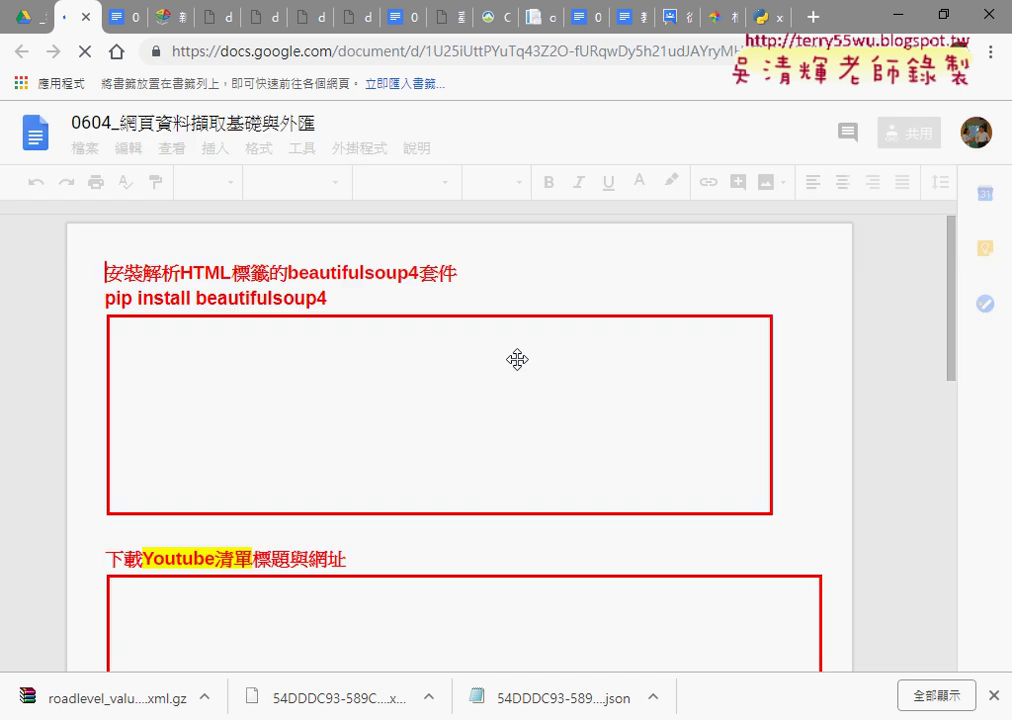
Open the youtube.com/playlist link below the playlist screenshot in a new tab.
scroll(605, 309, "down", 5)
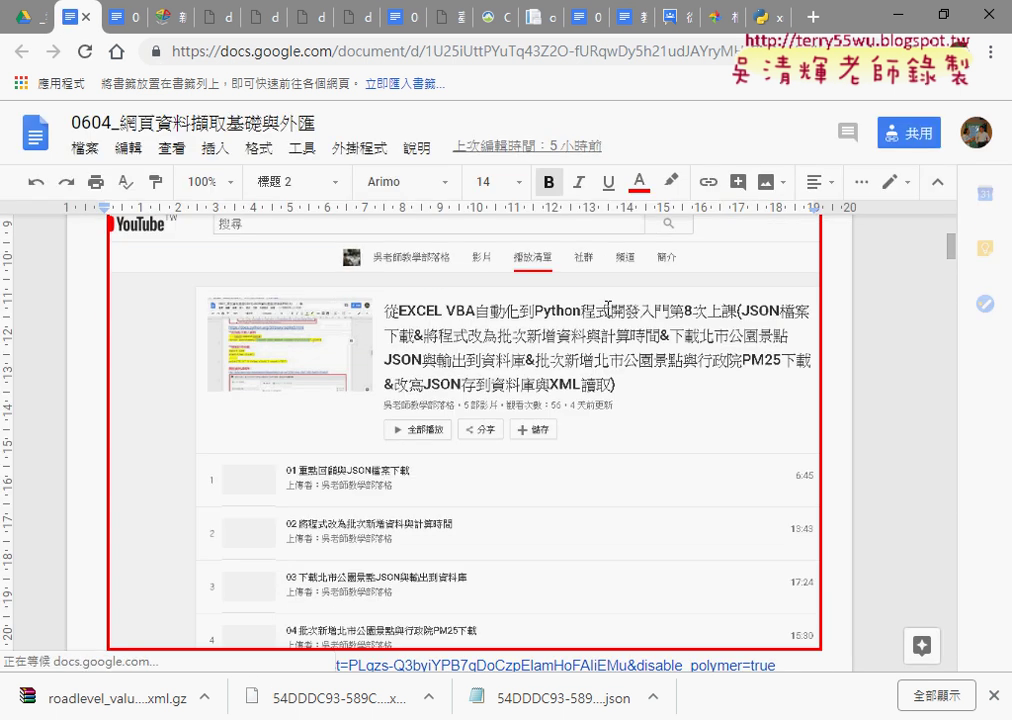
scroll(607, 309, "down", 2)
scroll(607, 309, "down", 1)
scroll(607, 309, "down", 2)
scroll(607, 309, "down", 1)
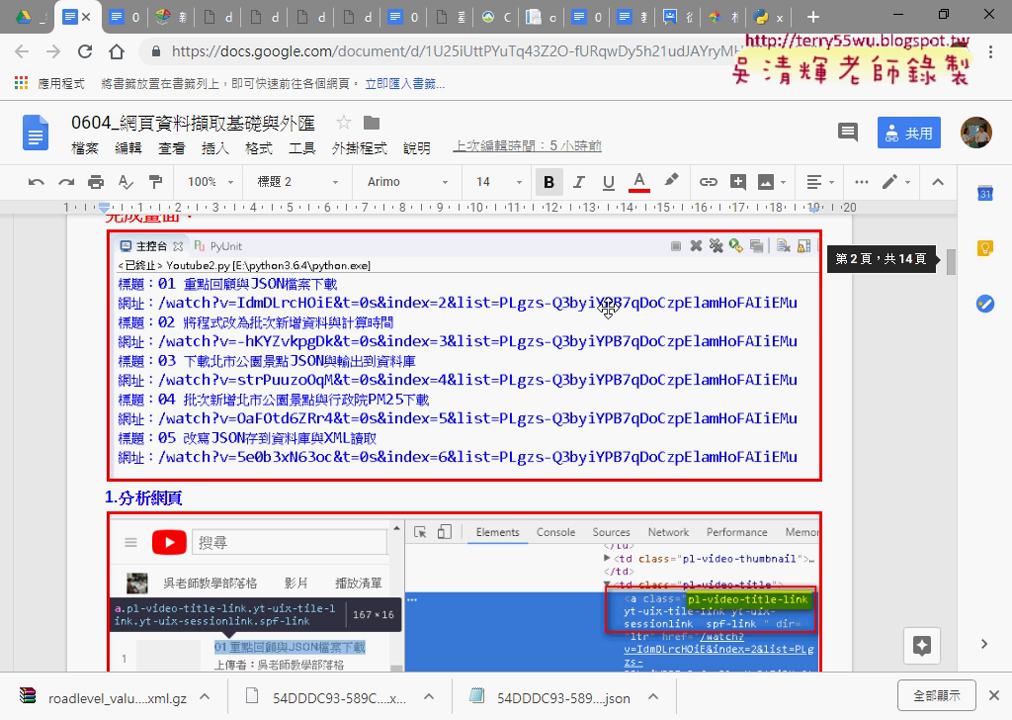
scroll(607, 309, "down", 5)
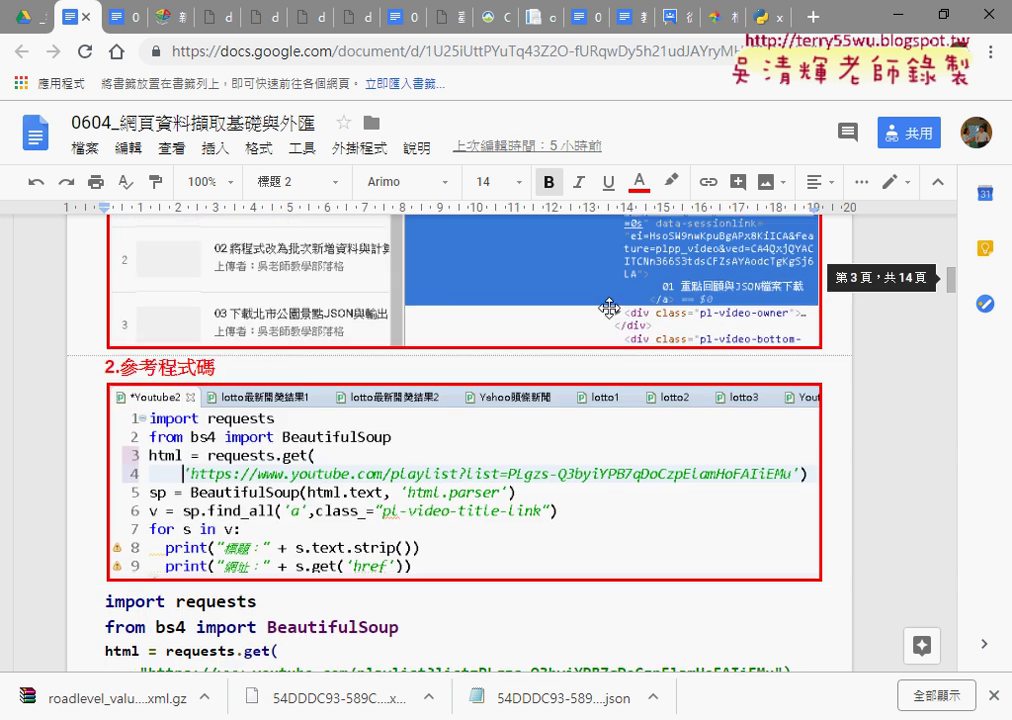
scroll(607, 305, "up", 5)
scroll(605, 300, "up", 3)
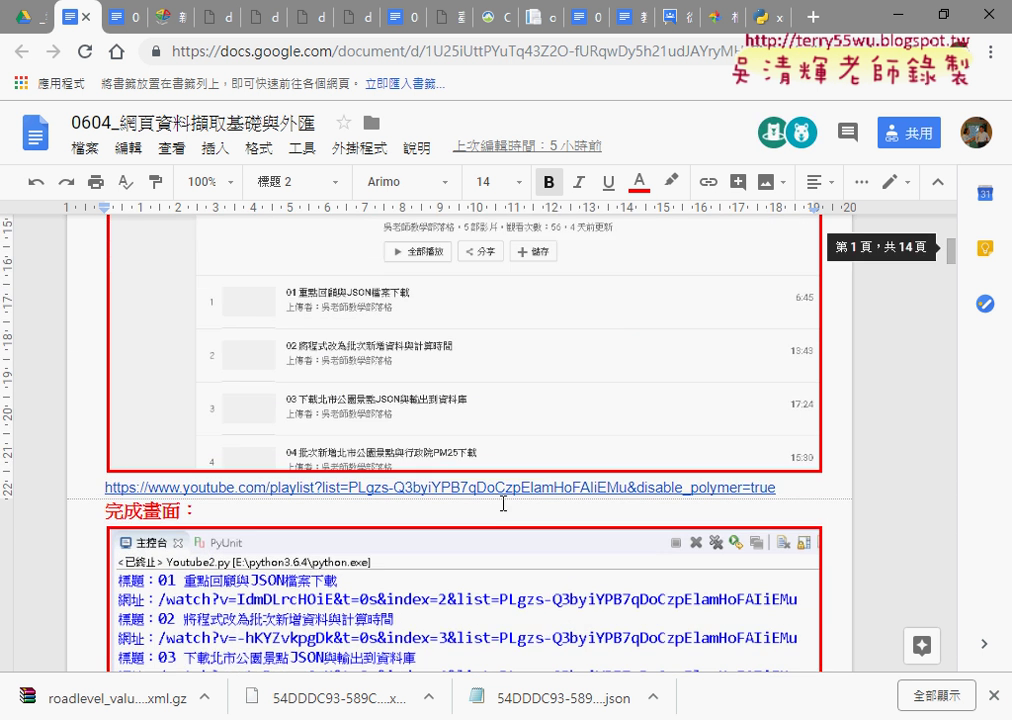
left_click(503, 488)
left_click(463, 517)
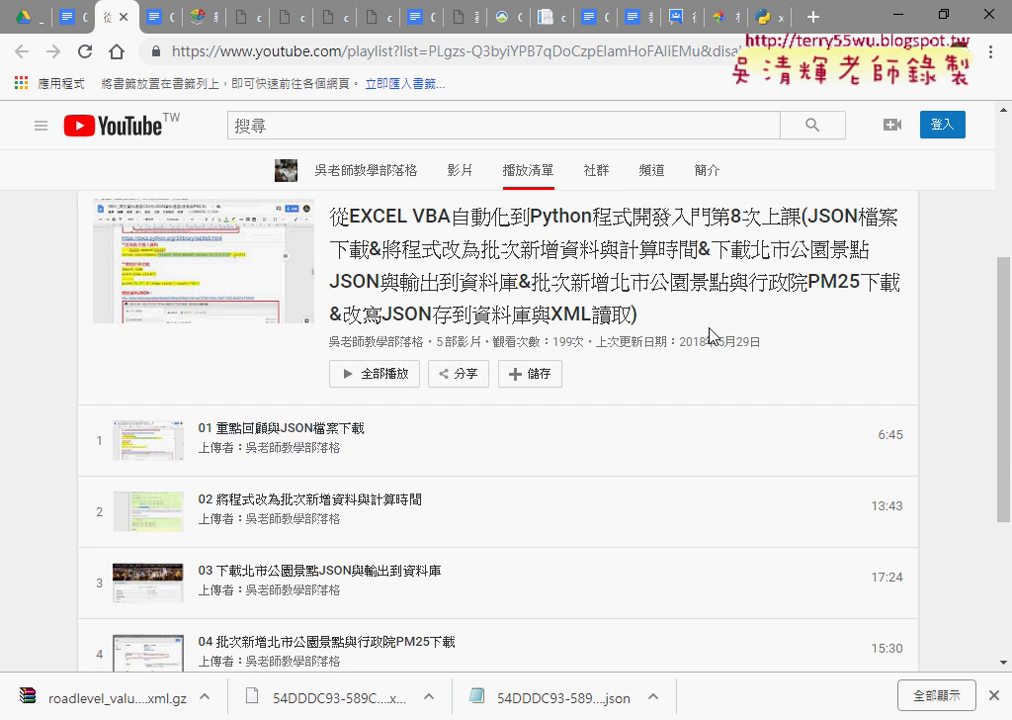
Show the context menus for the first video link and for the playlist page background.
scroll(712, 337, "down", 1)
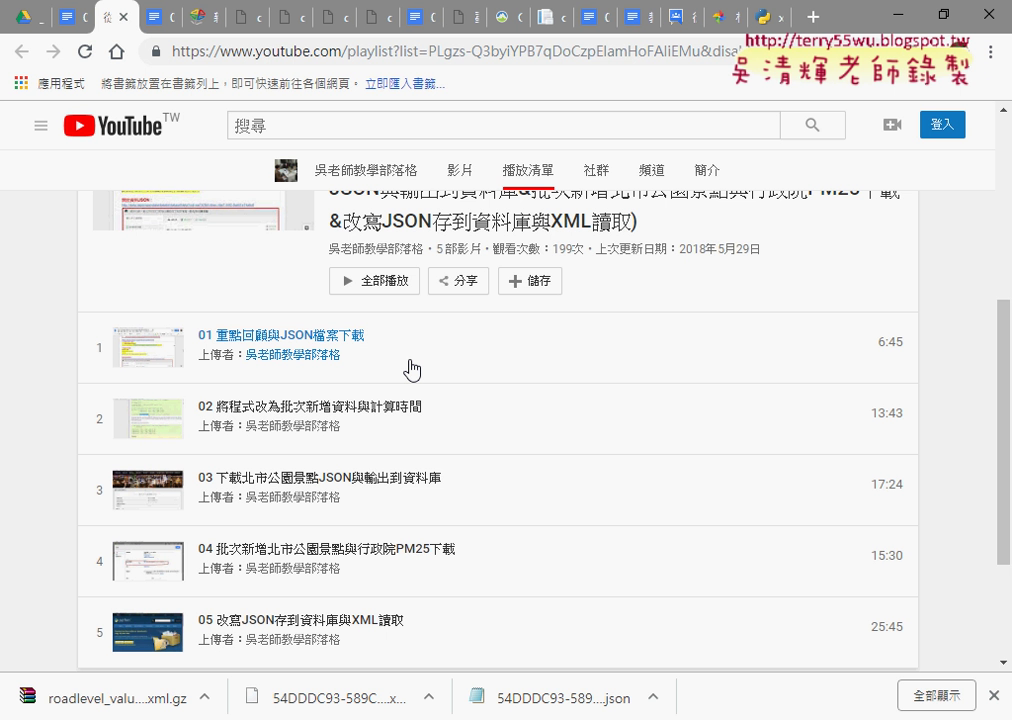
right_click(315, 329)
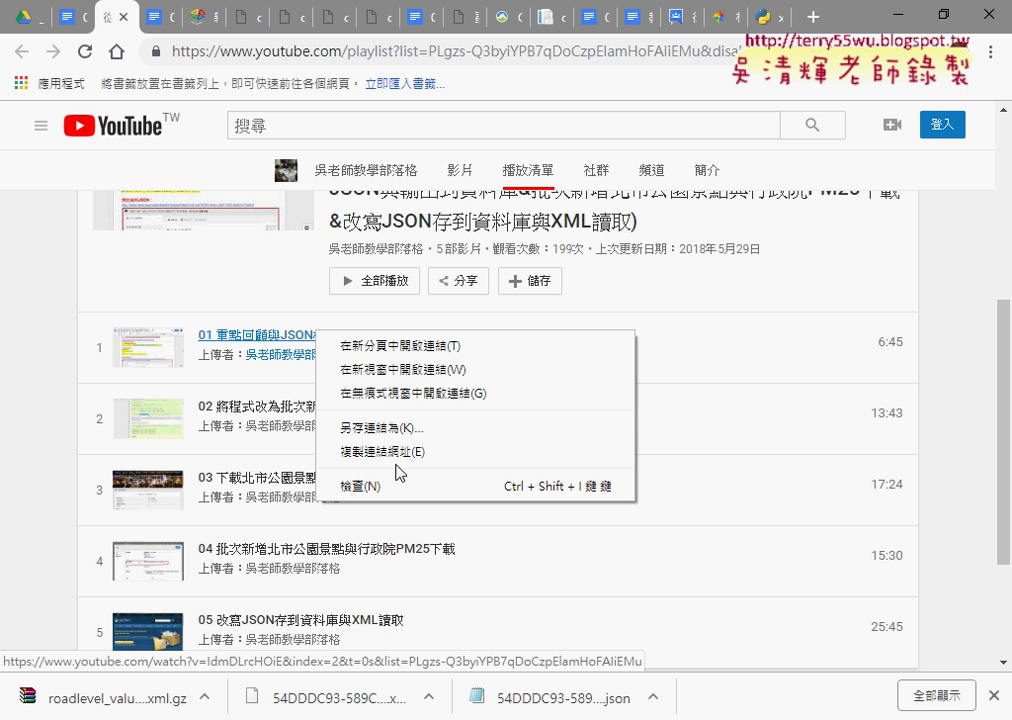
right_click(715, 288)
View the playlist page's HTML source, scroll through it, then close that tab.
left_click(782, 491)
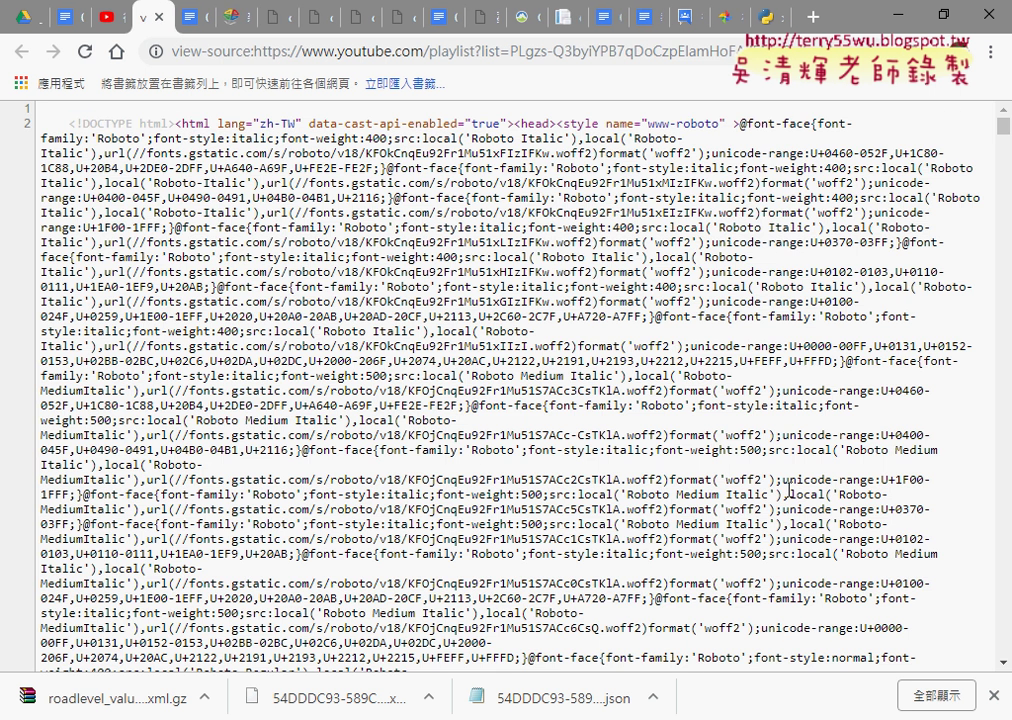
scroll(789, 495, "down", 5)
scroll(789, 495, "down", 5)
scroll(794, 493, "down", 5)
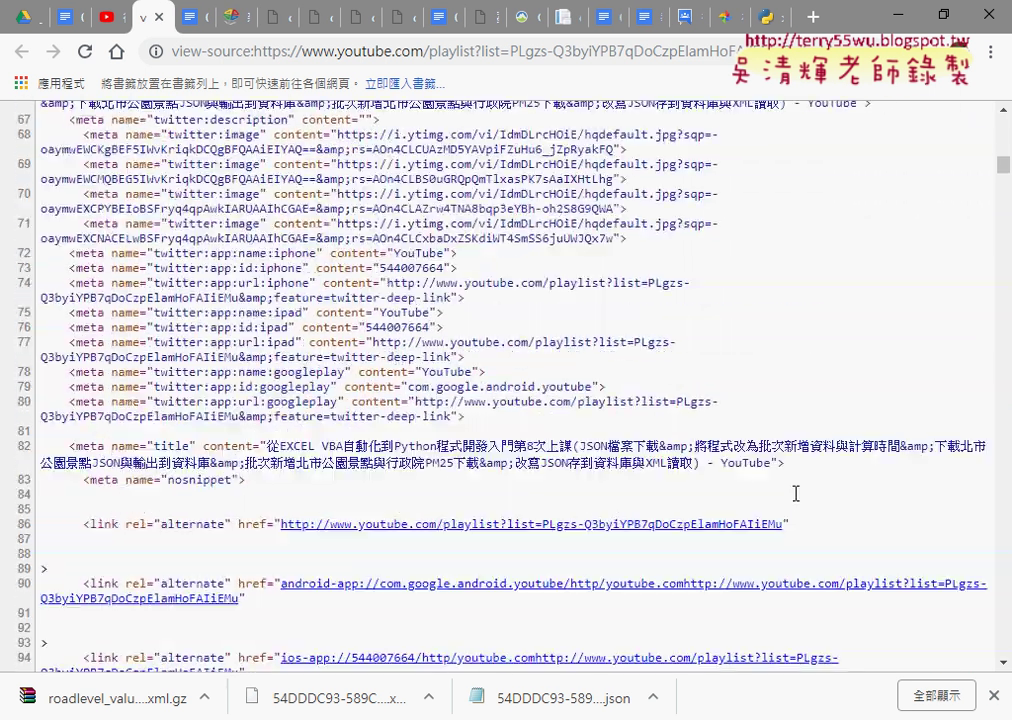
scroll(796, 493, "down", 5)
scroll(796, 493, "down", 5)
scroll(796, 493, "down", 5)
scroll(797, 493, "down", 5)
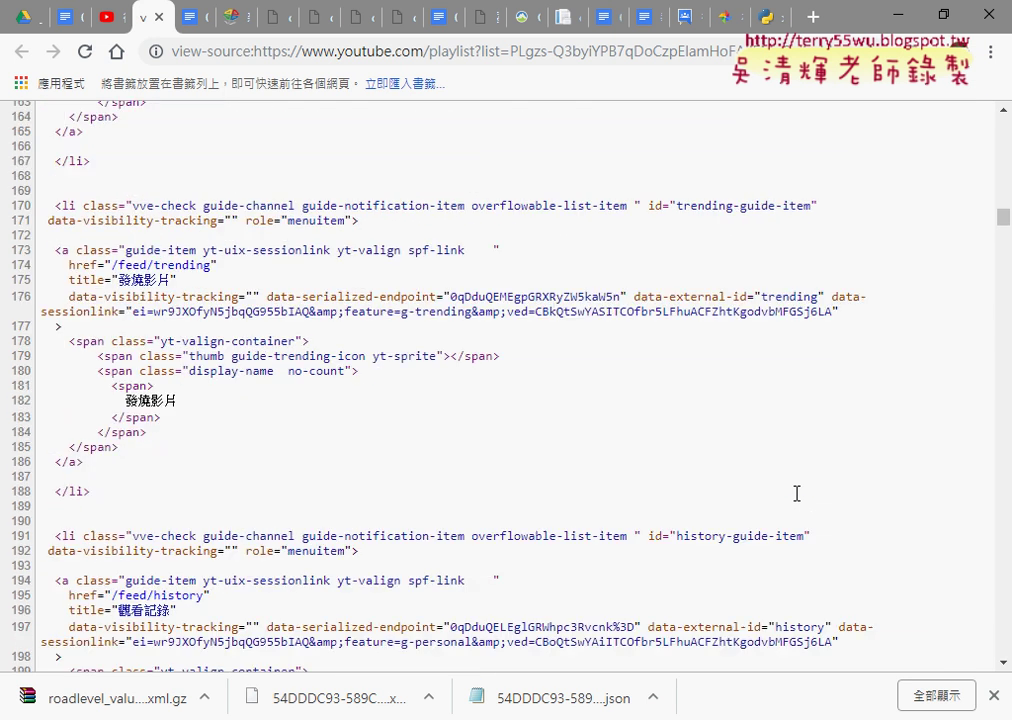
scroll(797, 493, "down", 3)
left_click(159, 17)
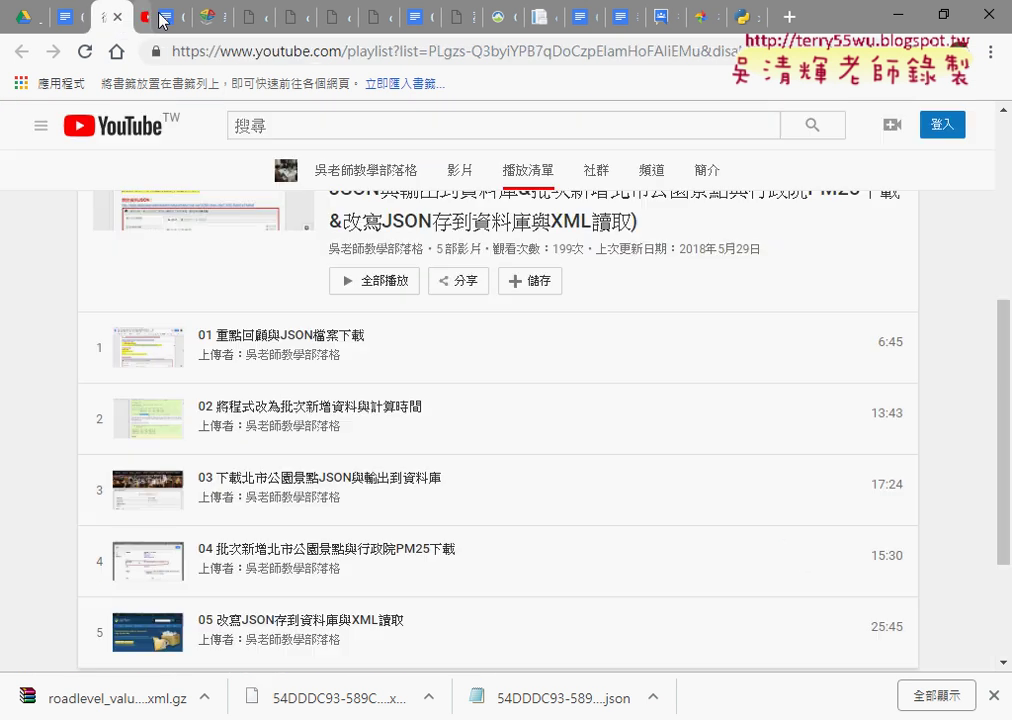
Use 檢查 on the first video title to open DevTools on its link element.
right_click(350, 337)
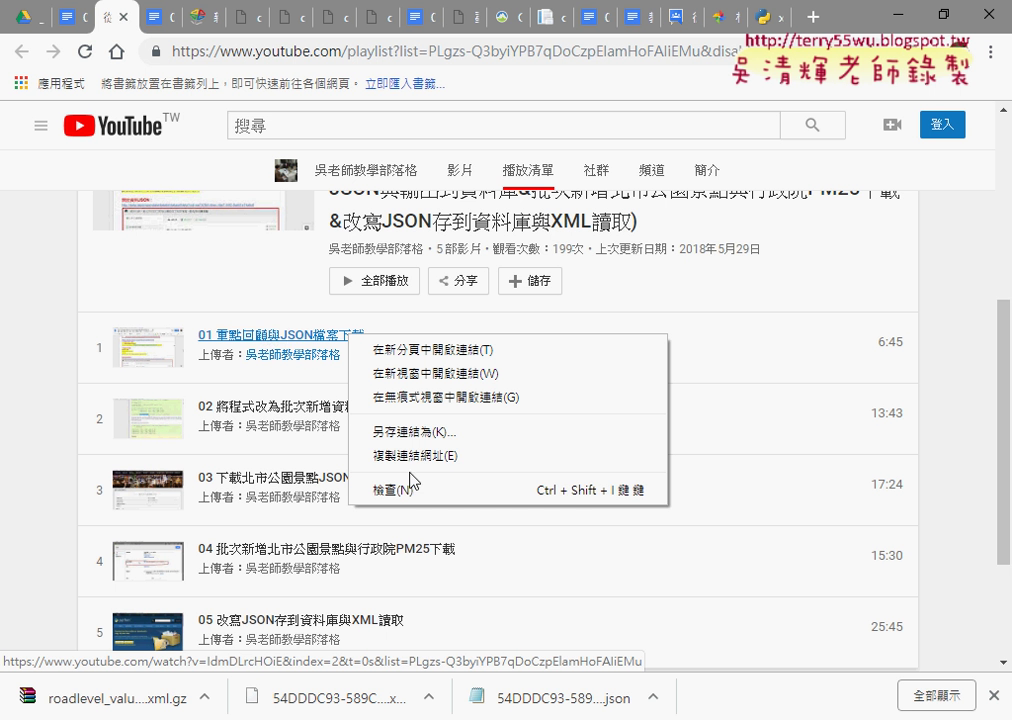
left_click(418, 496)
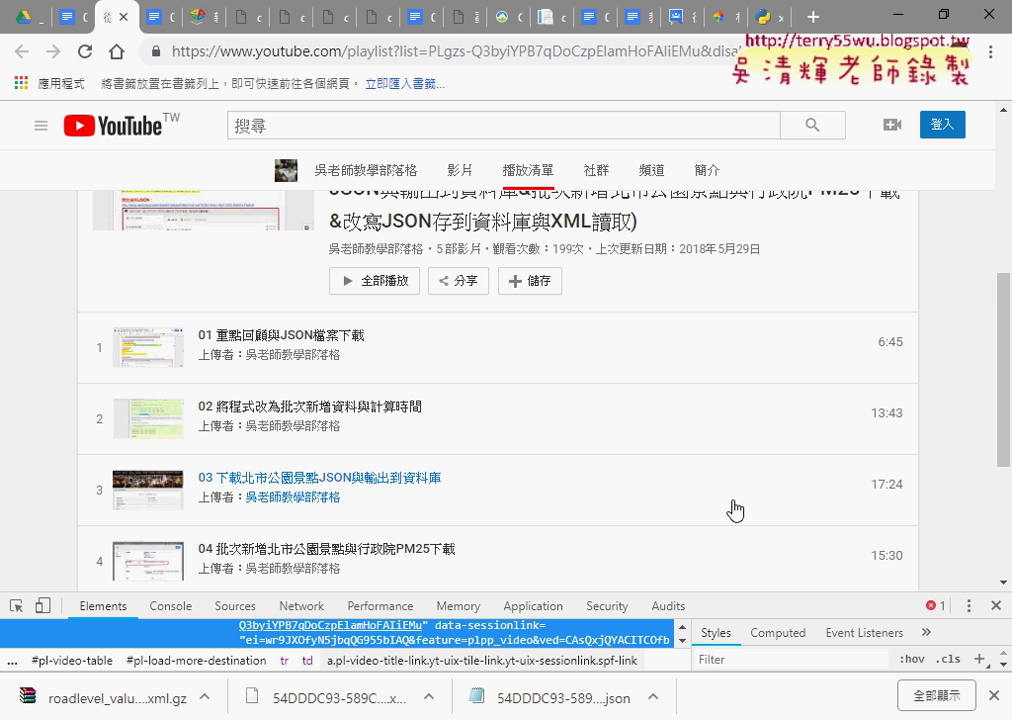
Enlarge DevTools and dock it to the right side of the window.
left_click_drag(648, 590, 661, 380)
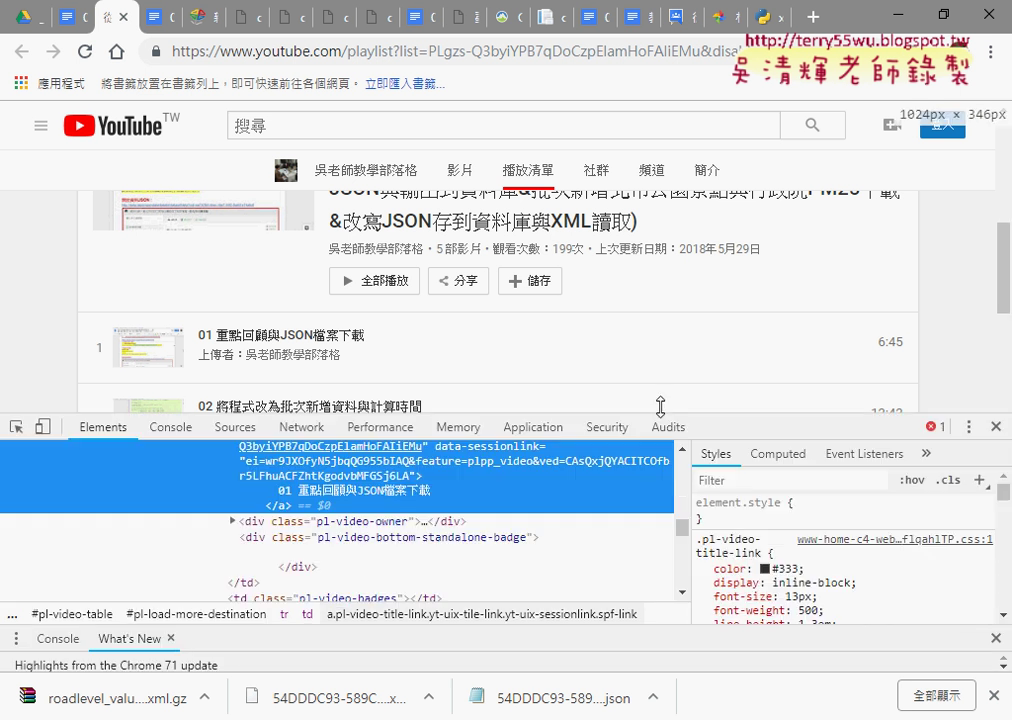
left_click(968, 395)
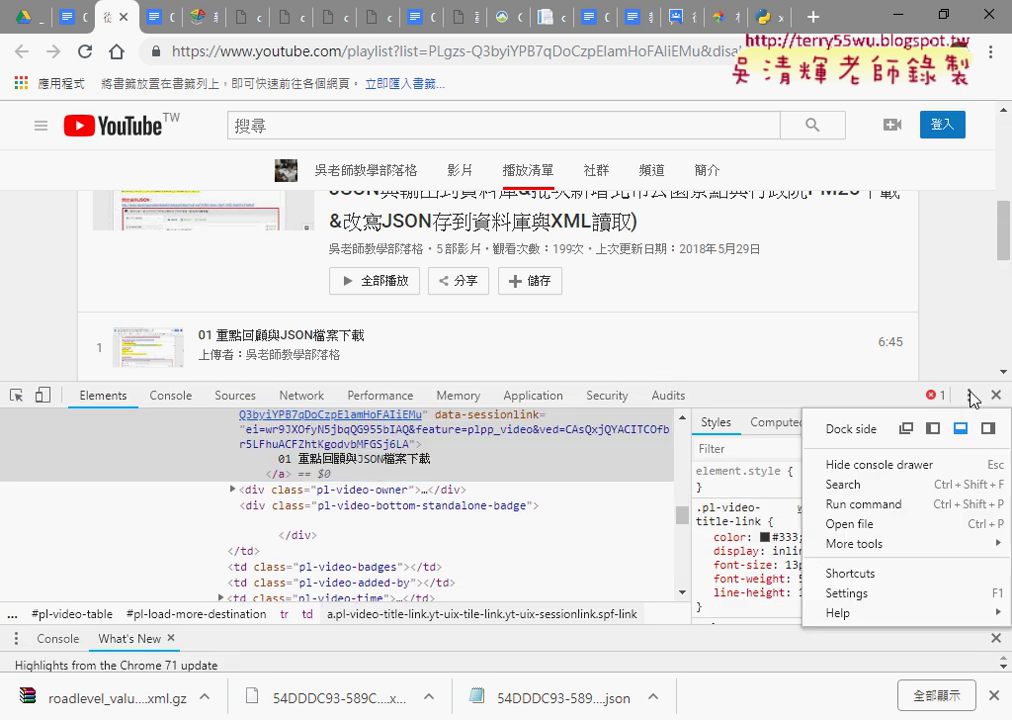
left_click(989, 429)
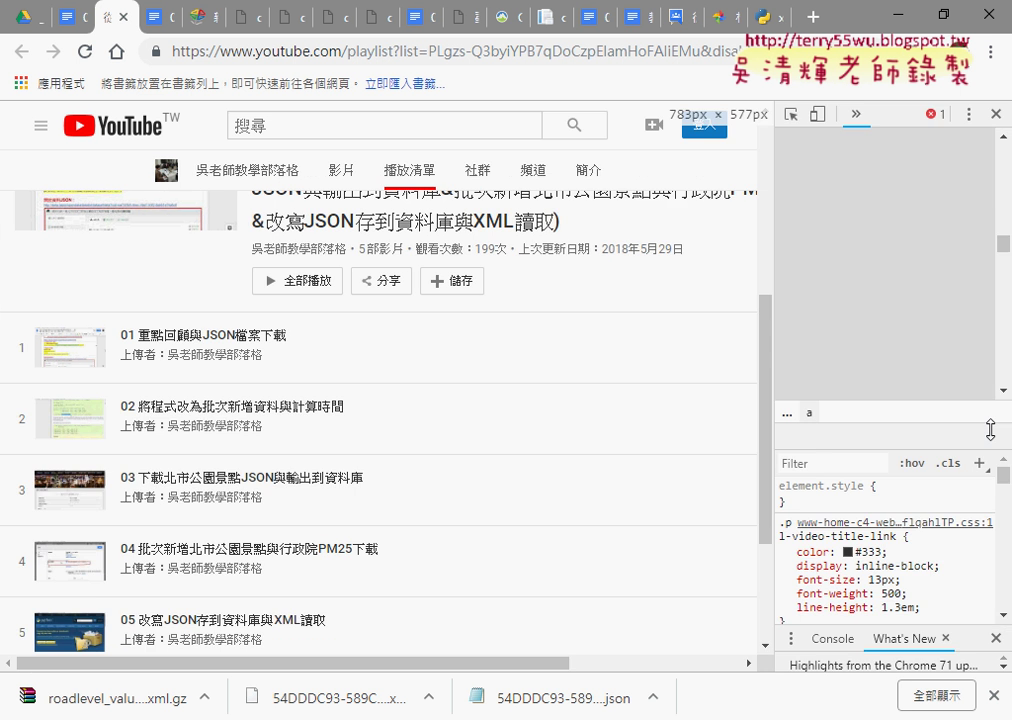
Widen DevTools, inspect the first video title link, and highlight its pl-video-title-link class.
right_click(262, 338)
left_click(343, 492)
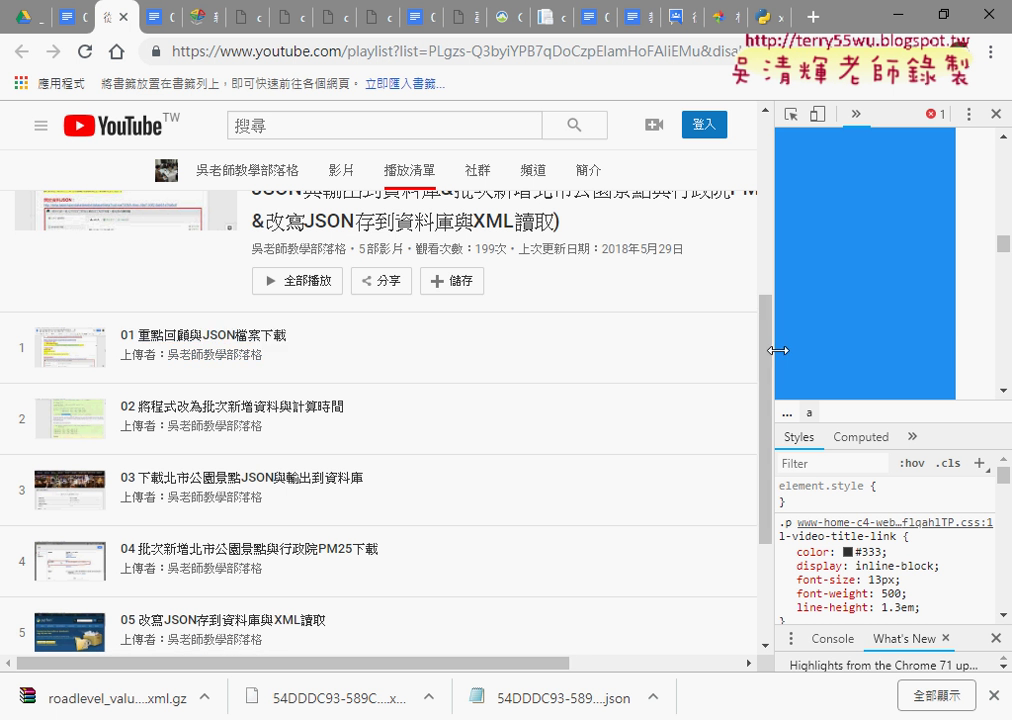
left_click_drag(772, 352, 631, 345)
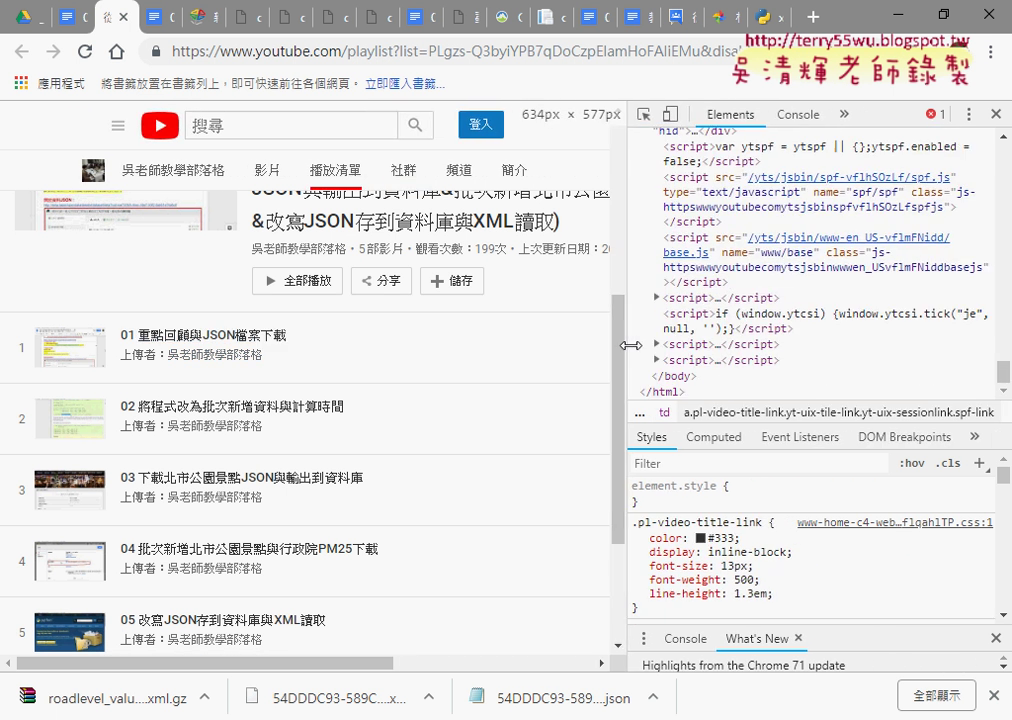
right_click(223, 338)
left_click(299, 500)
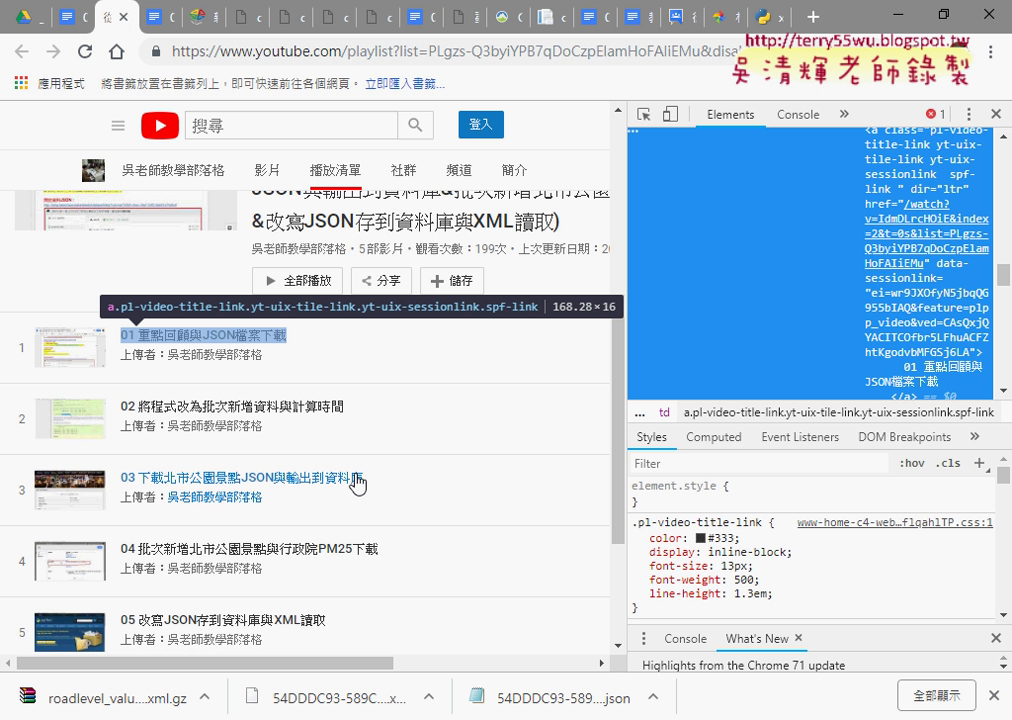
left_click_drag(1003, 280, 1008, 268)
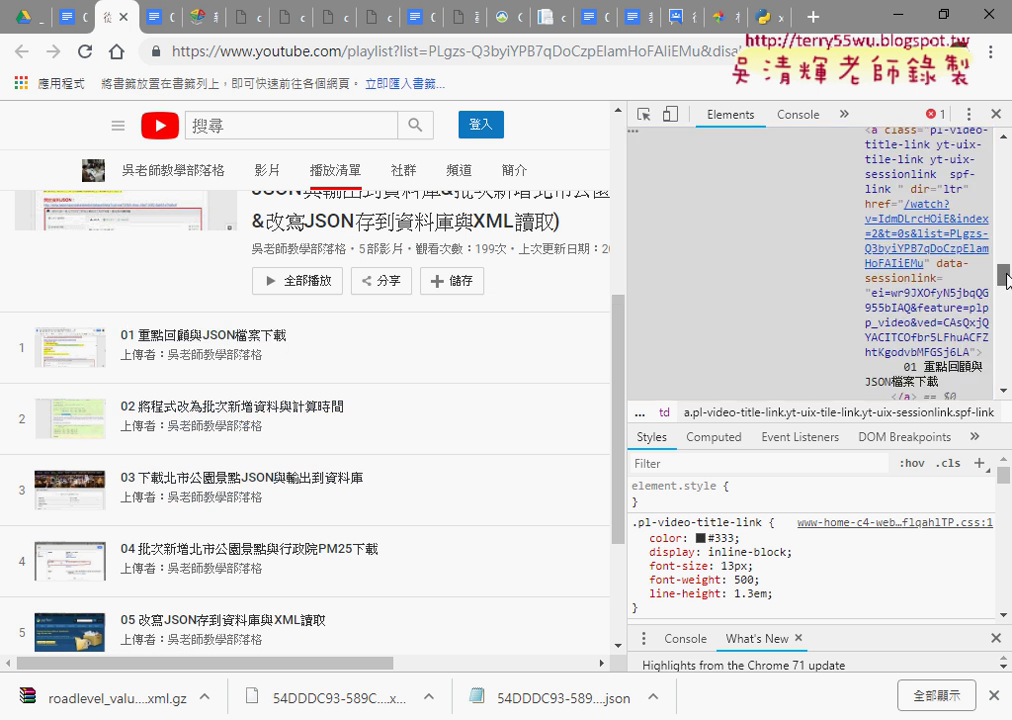
scroll(1005, 268, "down", 2)
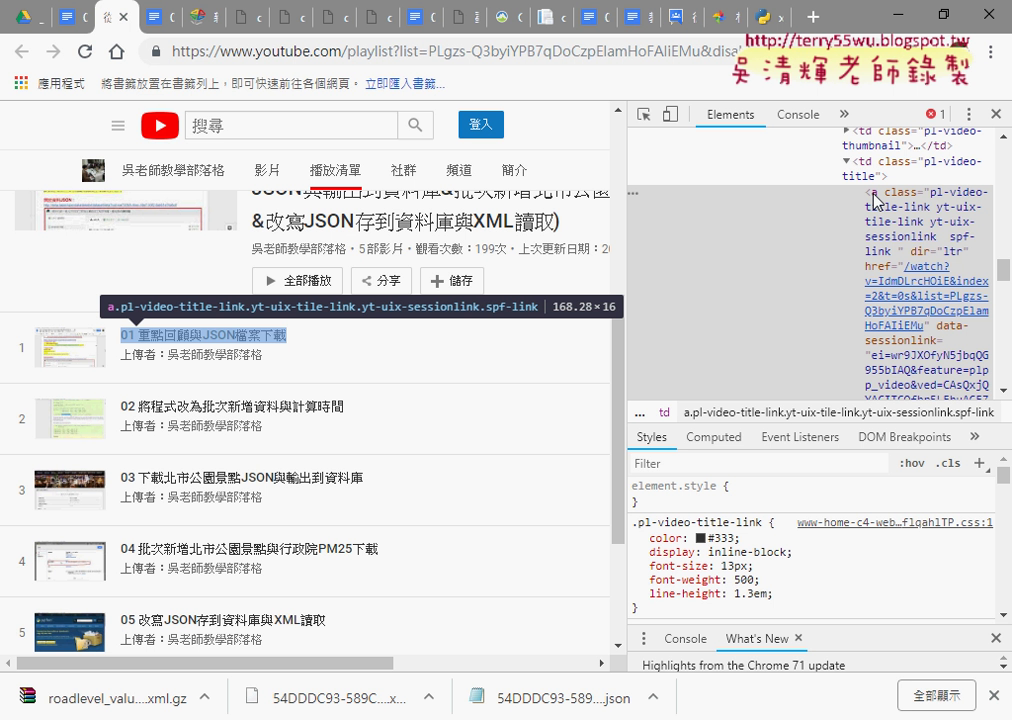
double_click(940, 208)
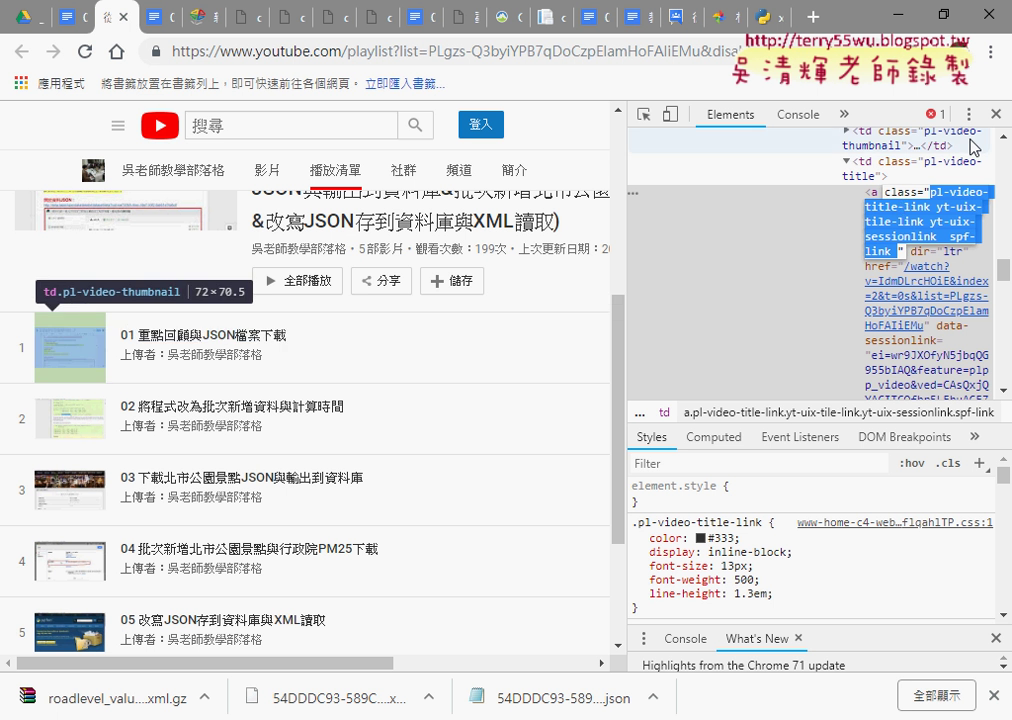
Highlight the link's href attribute and its title text 01 重點回顧與JSON檔案下載.
left_click(1006, 278)
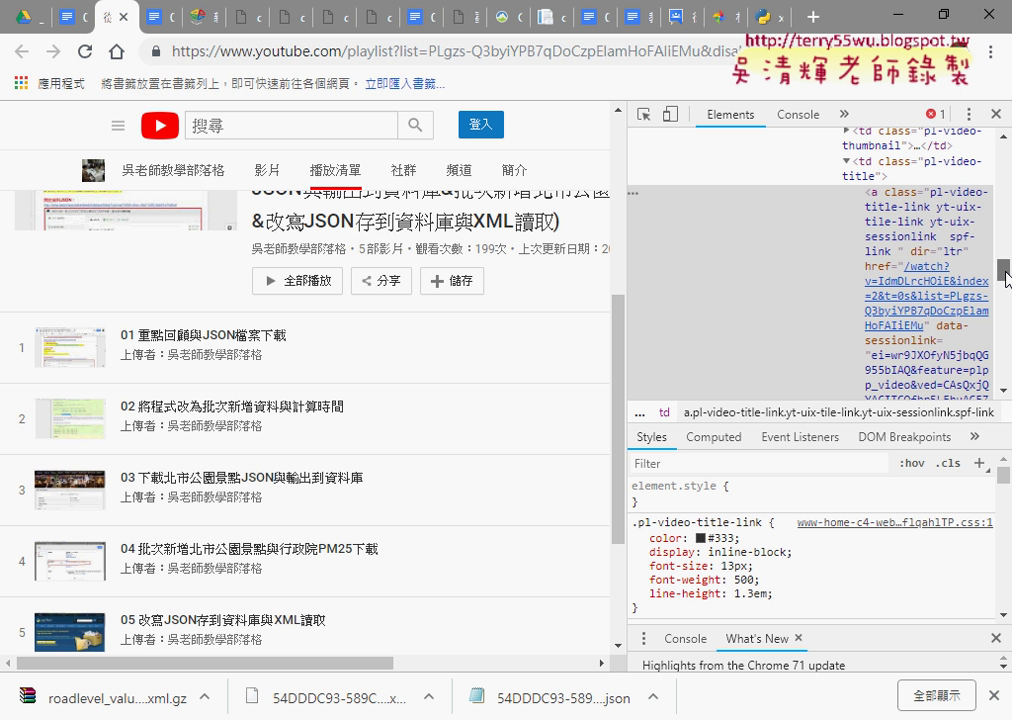
left_click_drag(1006, 278, 1007, 279)
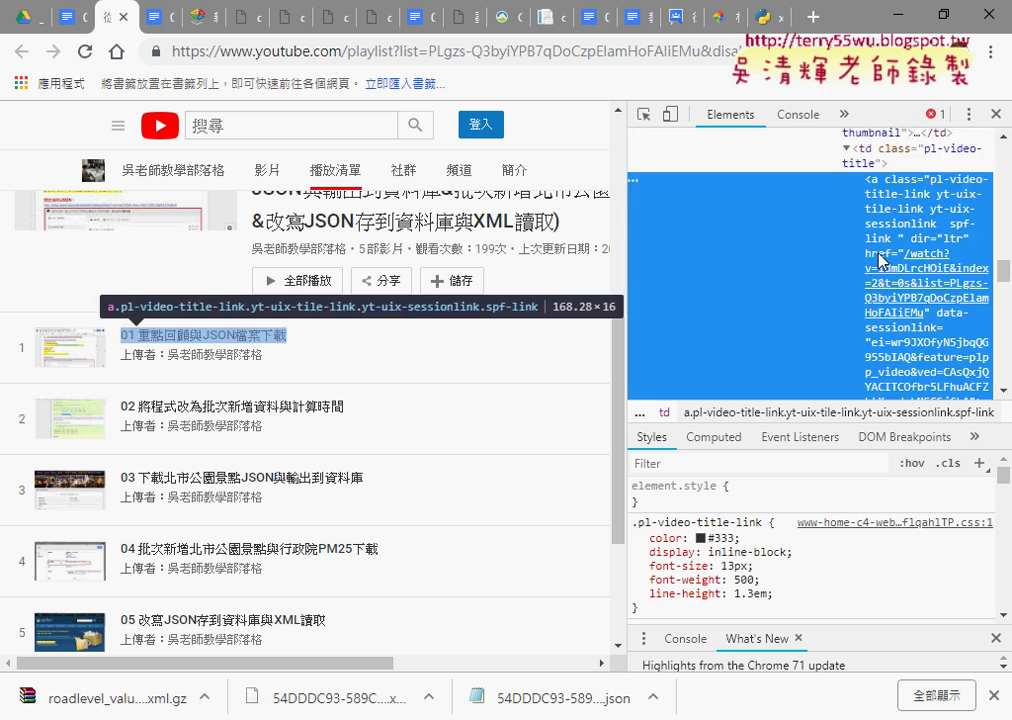
double_click(881, 257)
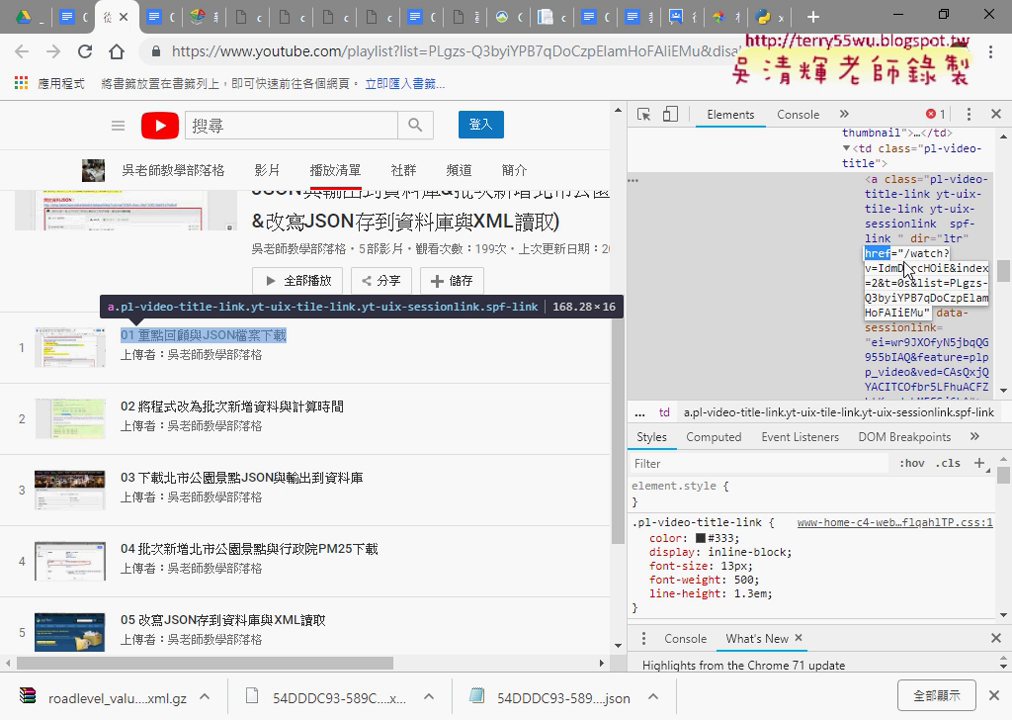
left_click_drag(1007, 278, 1008, 290)
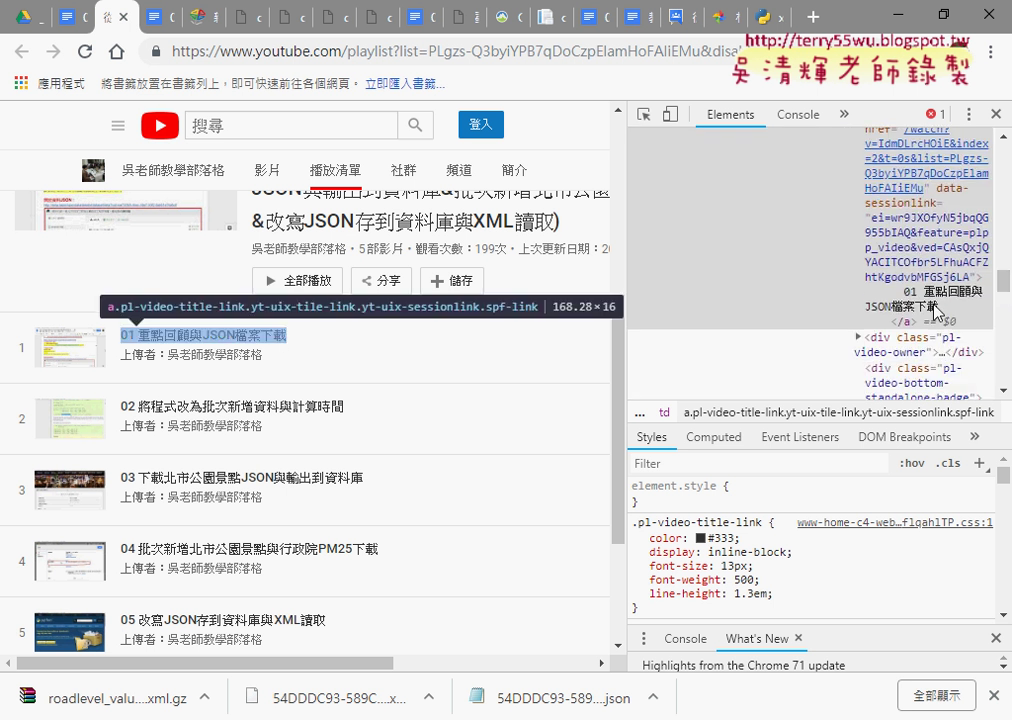
double_click(955, 299)
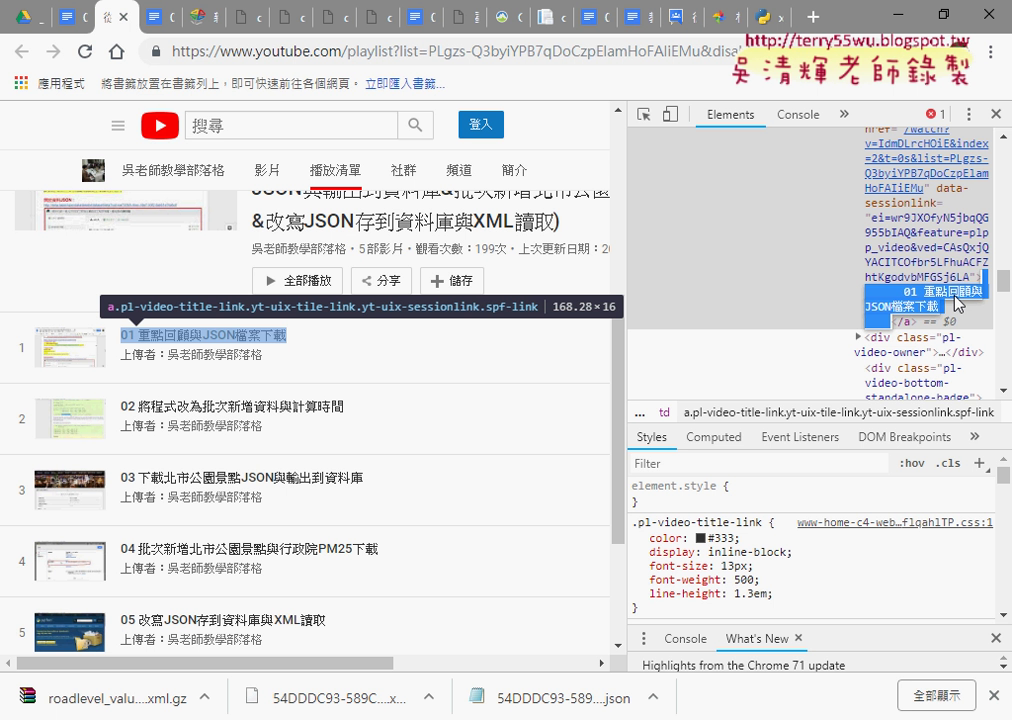
Return to the 0604 notes and scroll past the Yahoo example to 下載ETTODAY熱門新聞.
left_click(73, 17)
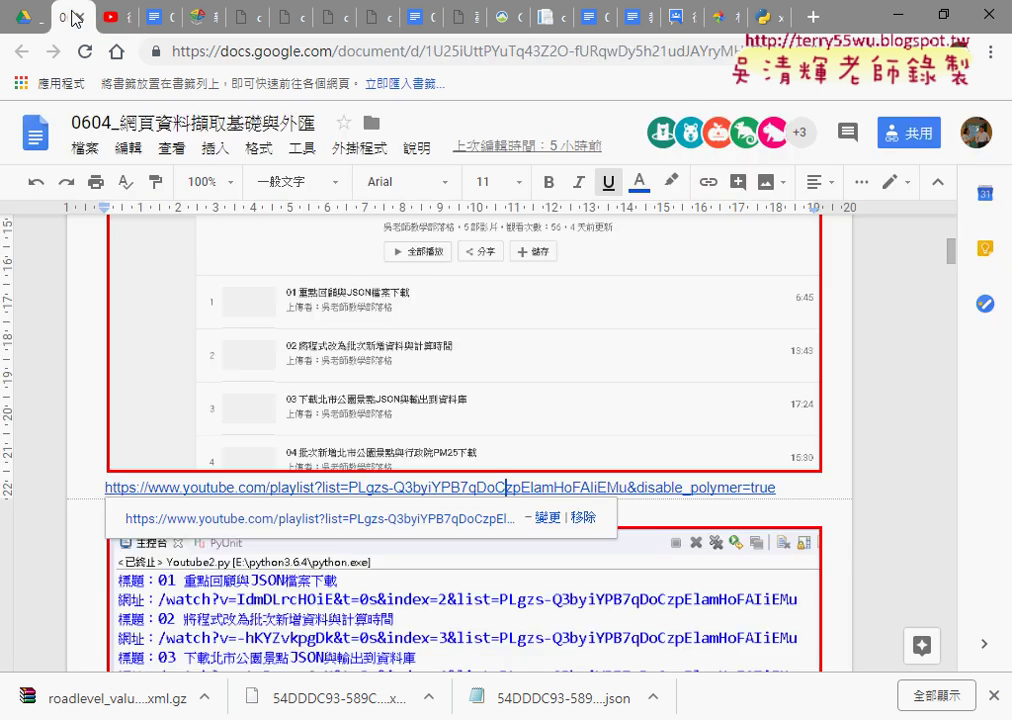
scroll(516, 343, "down", 3)
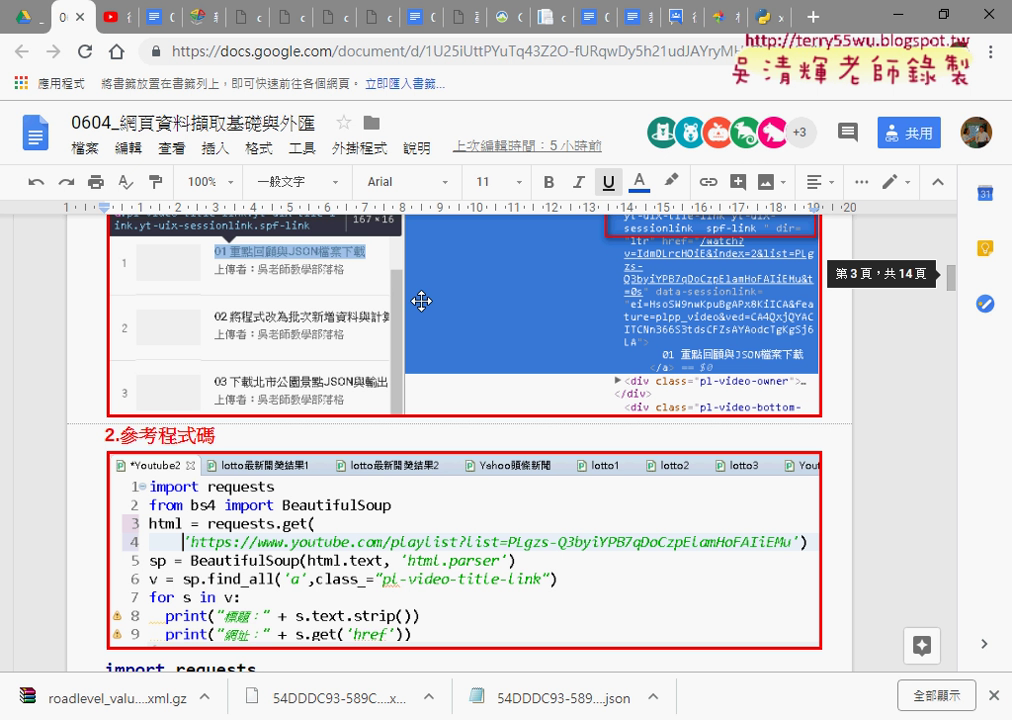
scroll(541, 339, "down", 3)
scroll(540, 340, "down", 2)
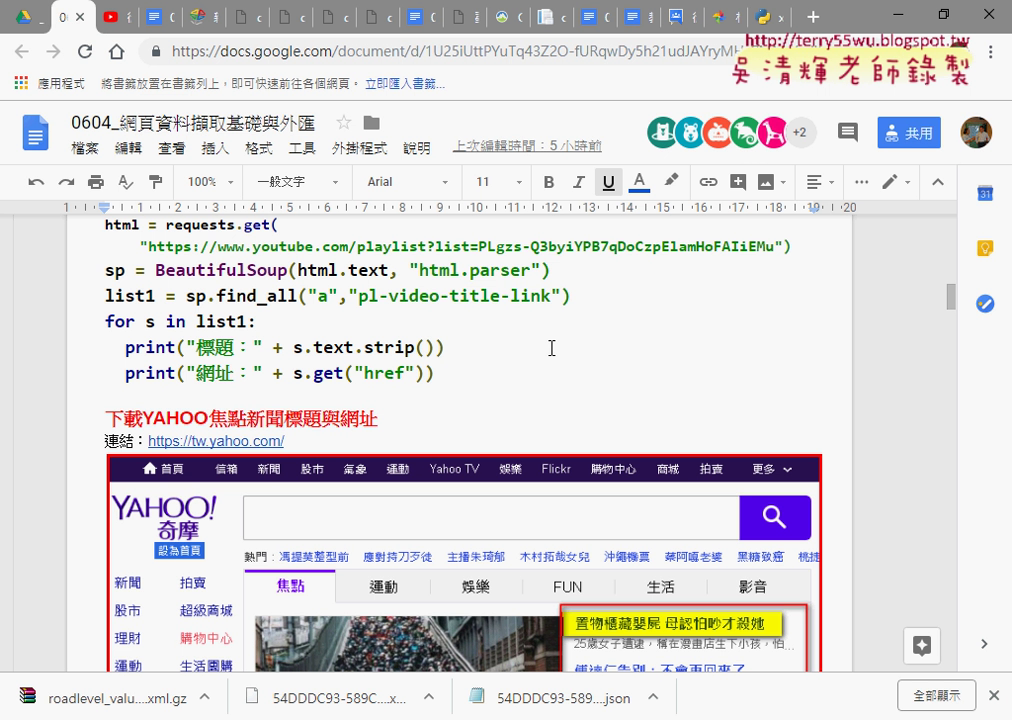
scroll(440, 310, "down", 1)
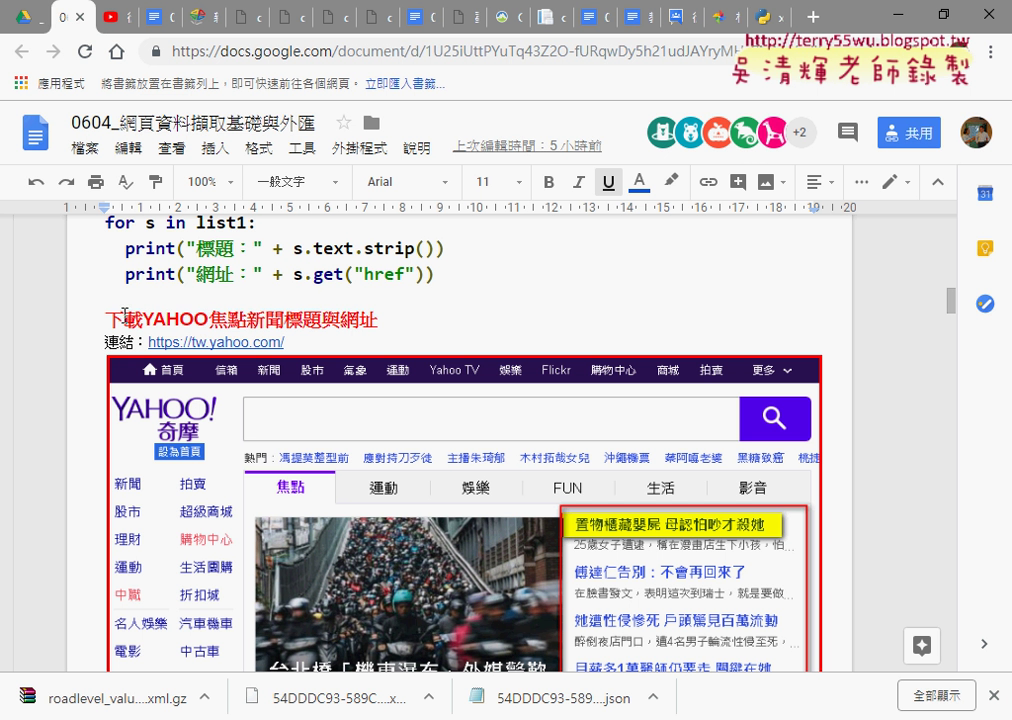
left_click_drag(105, 320, 385, 320)
scroll(420, 320, "down", 1)
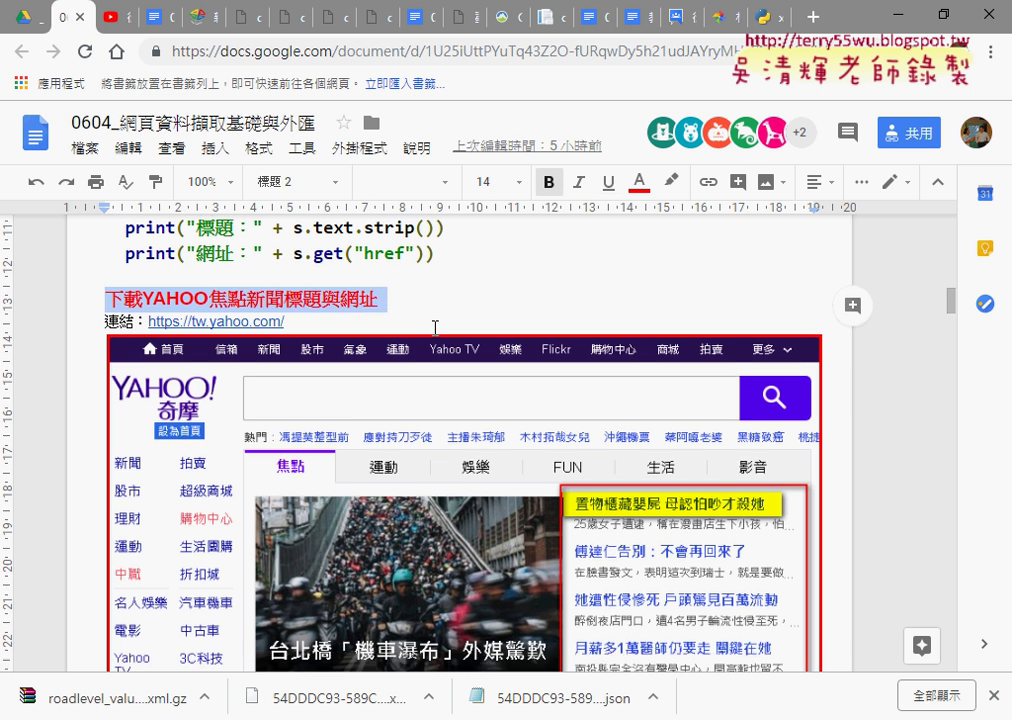
scroll(435, 328, "down", 2)
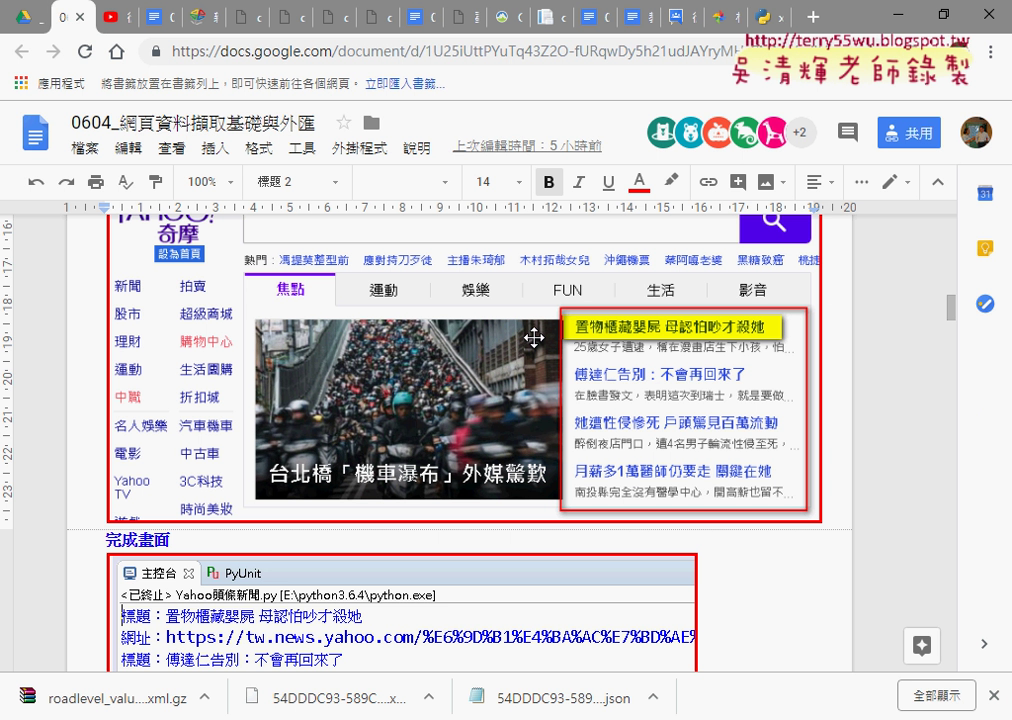
scroll(551, 335, "down", 3)
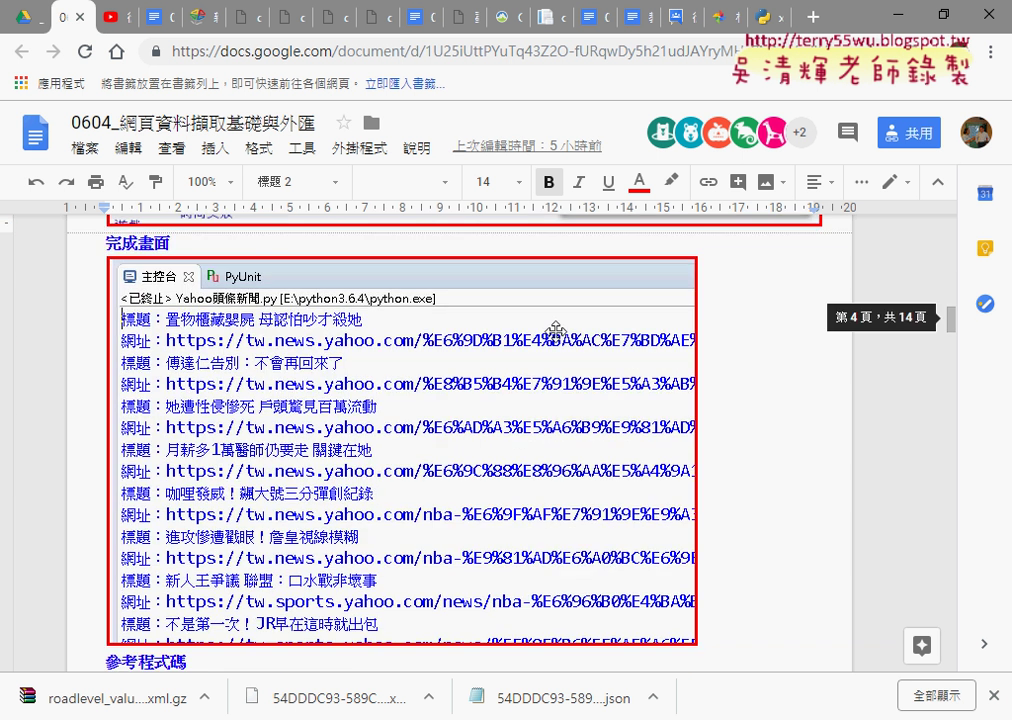
scroll(500, 455, "down", 3)
scroll(560, 460, "down", 2)
scroll(571, 461, "down", 3)
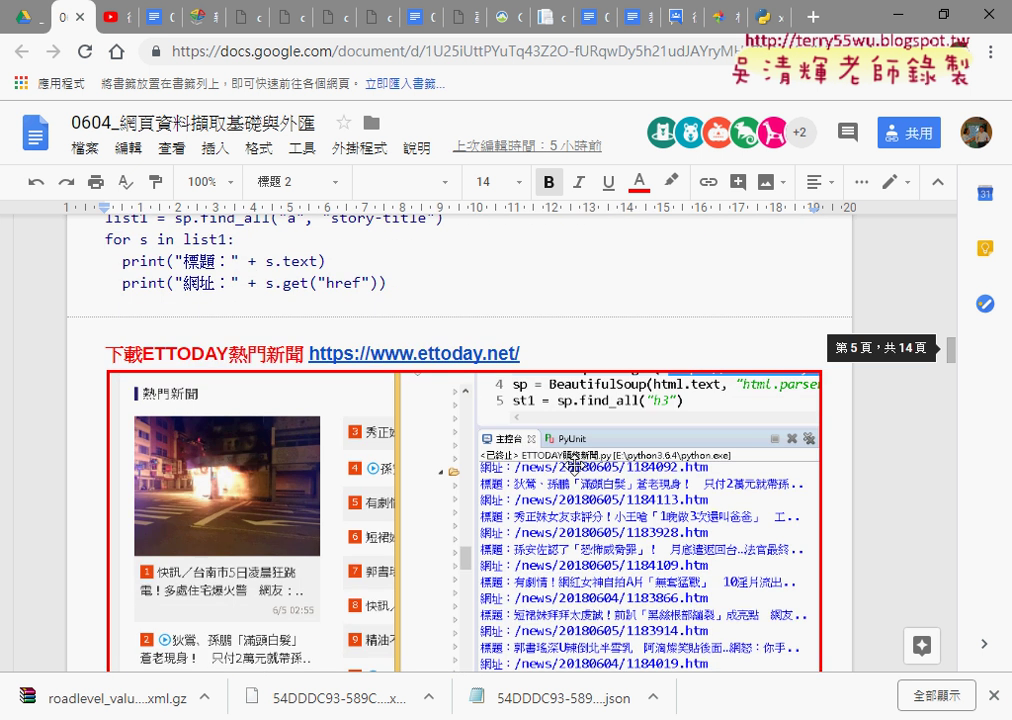